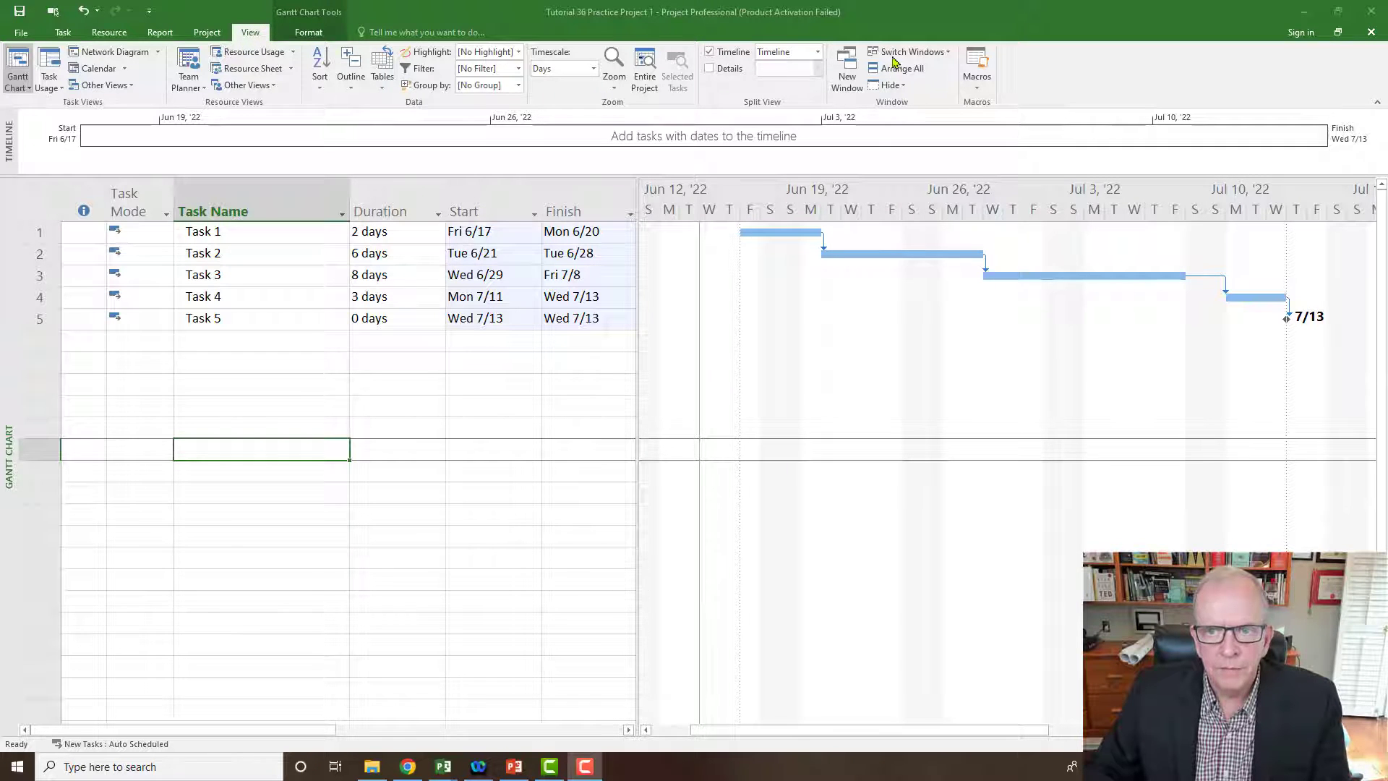
# - Review Tutorial 36 Practice Project 2, then make the empty Resource Pool project active via Switch Windows
pyautogui.click(949, 55)
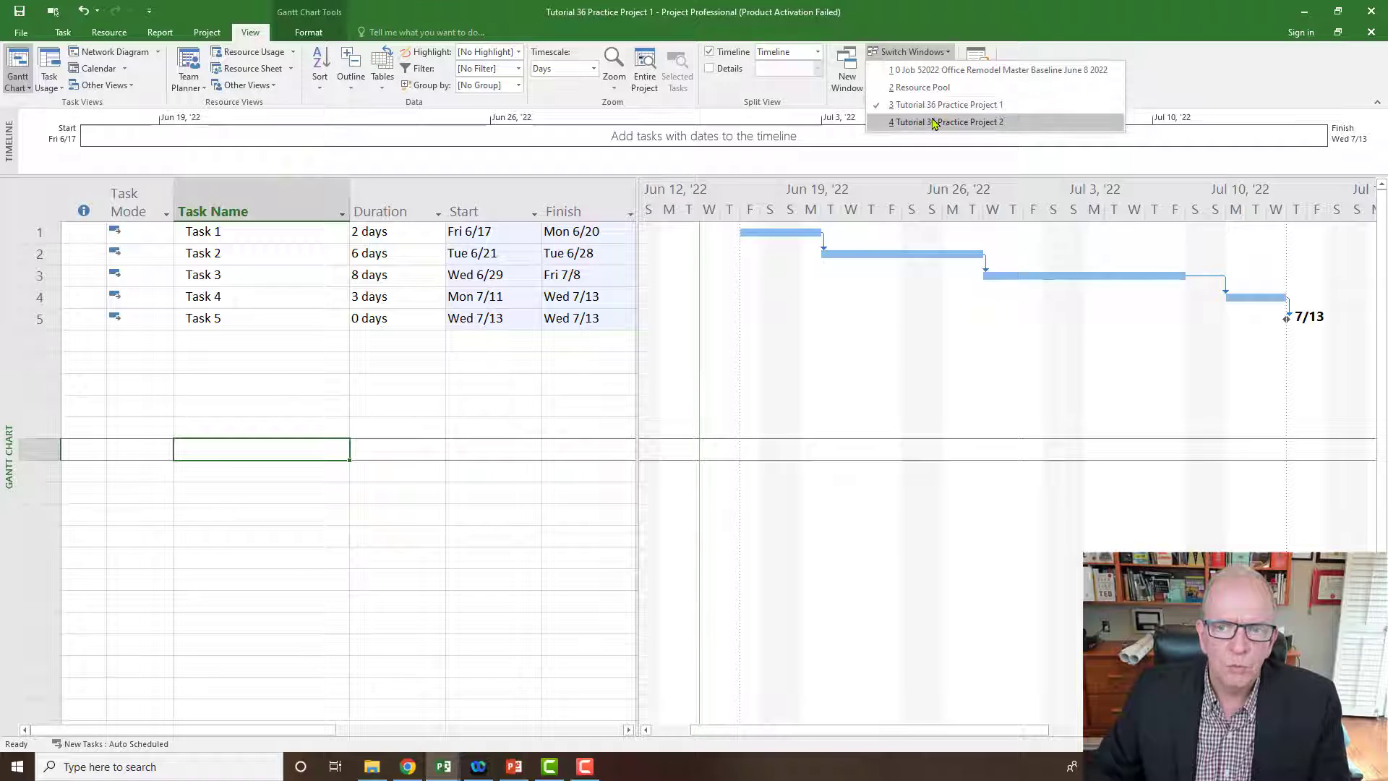
pyautogui.click(968, 122)
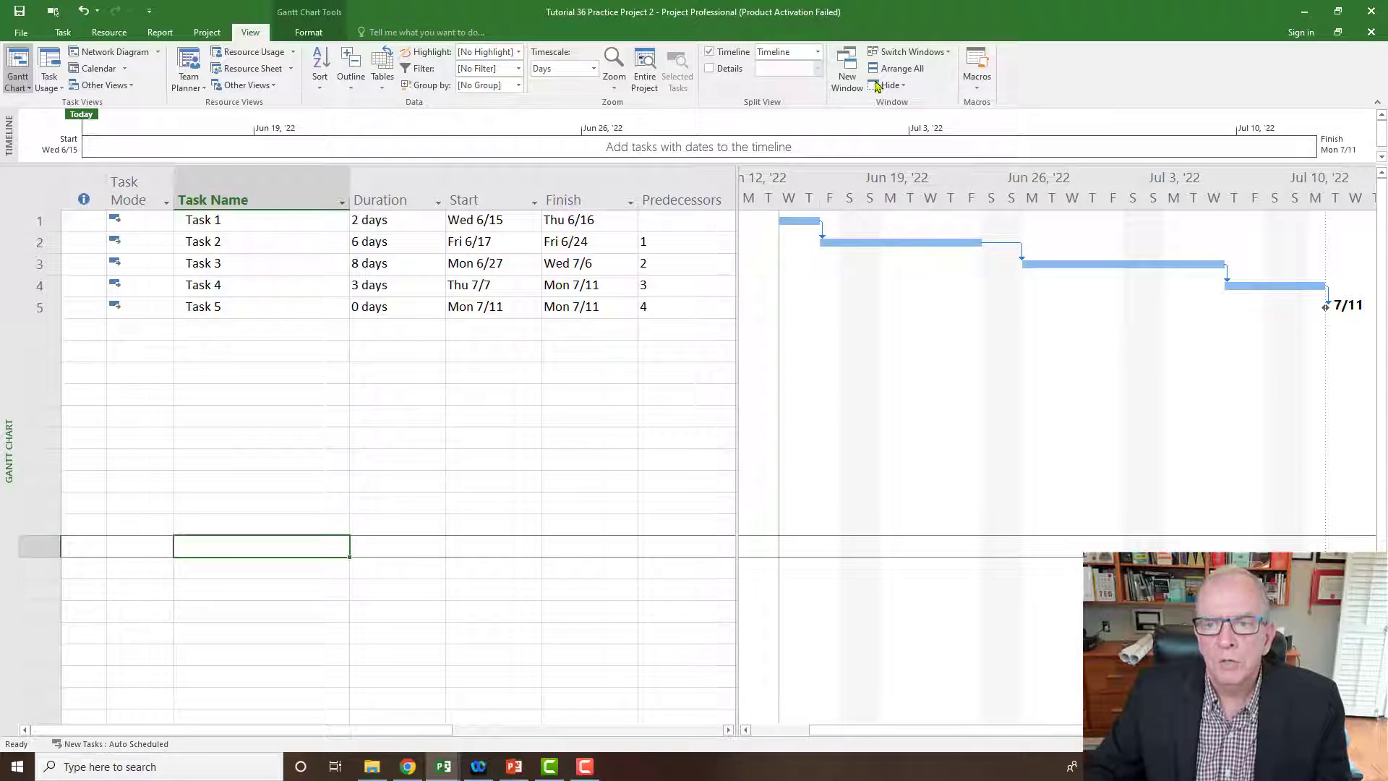
pyautogui.click(939, 55)
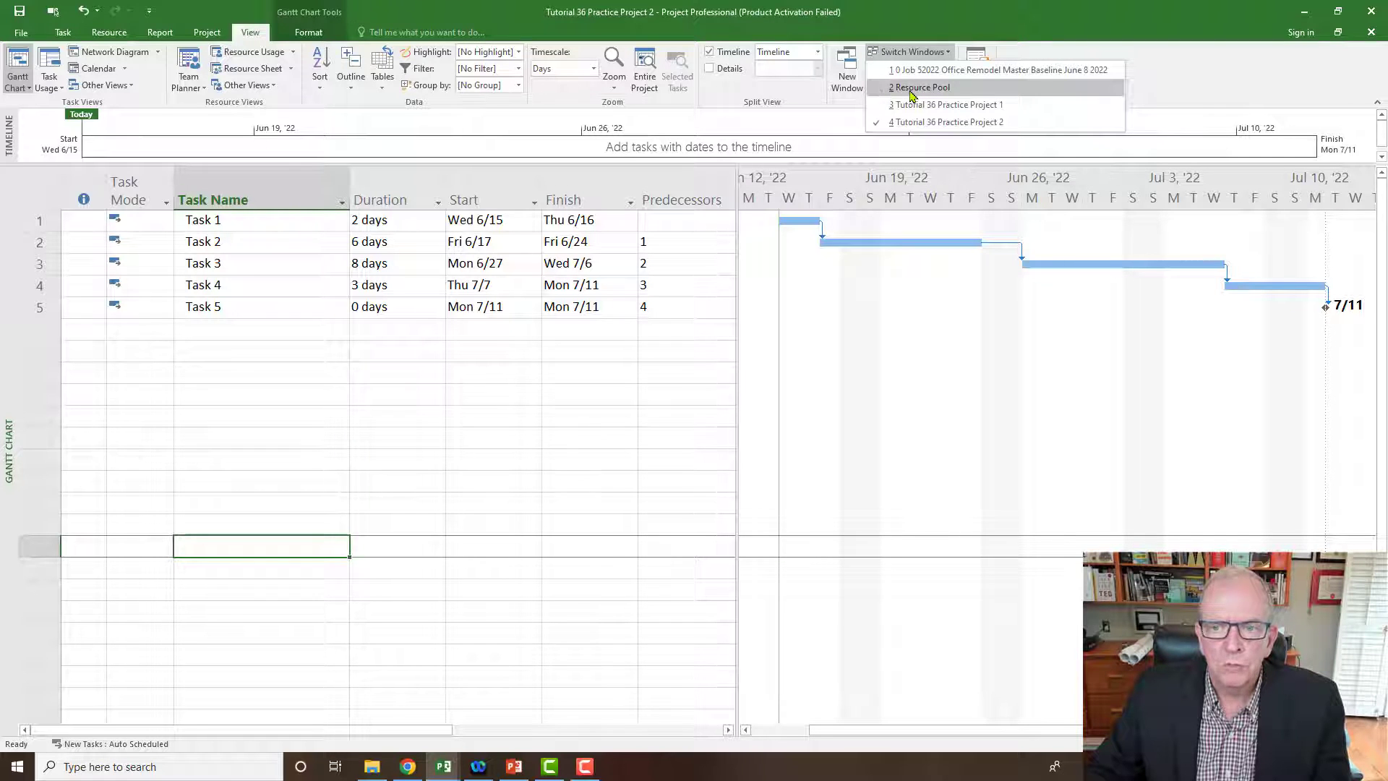
pyautogui.click(911, 90)
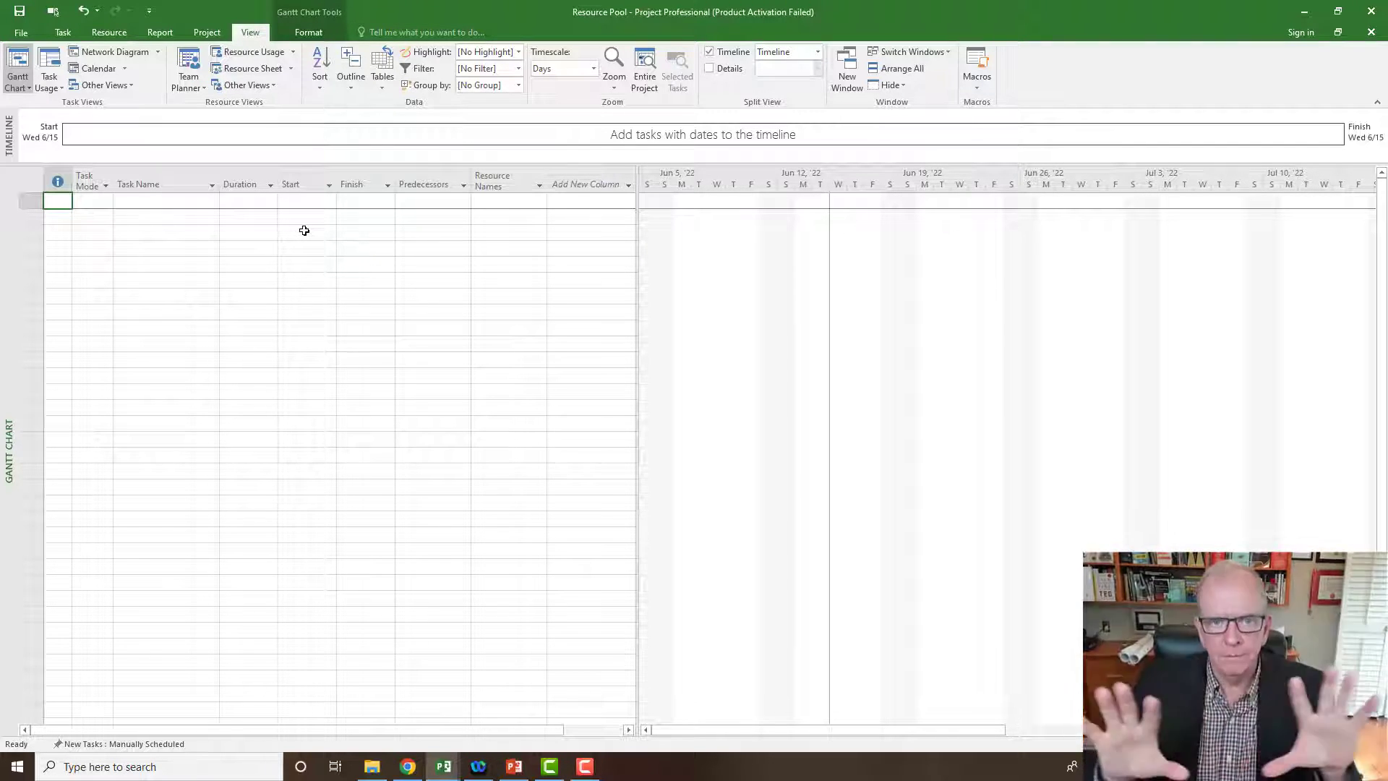
# - Show the Resource Pool as a Resource Sheet and set its text style size to 14
pyautogui.rightClick(5, 307)
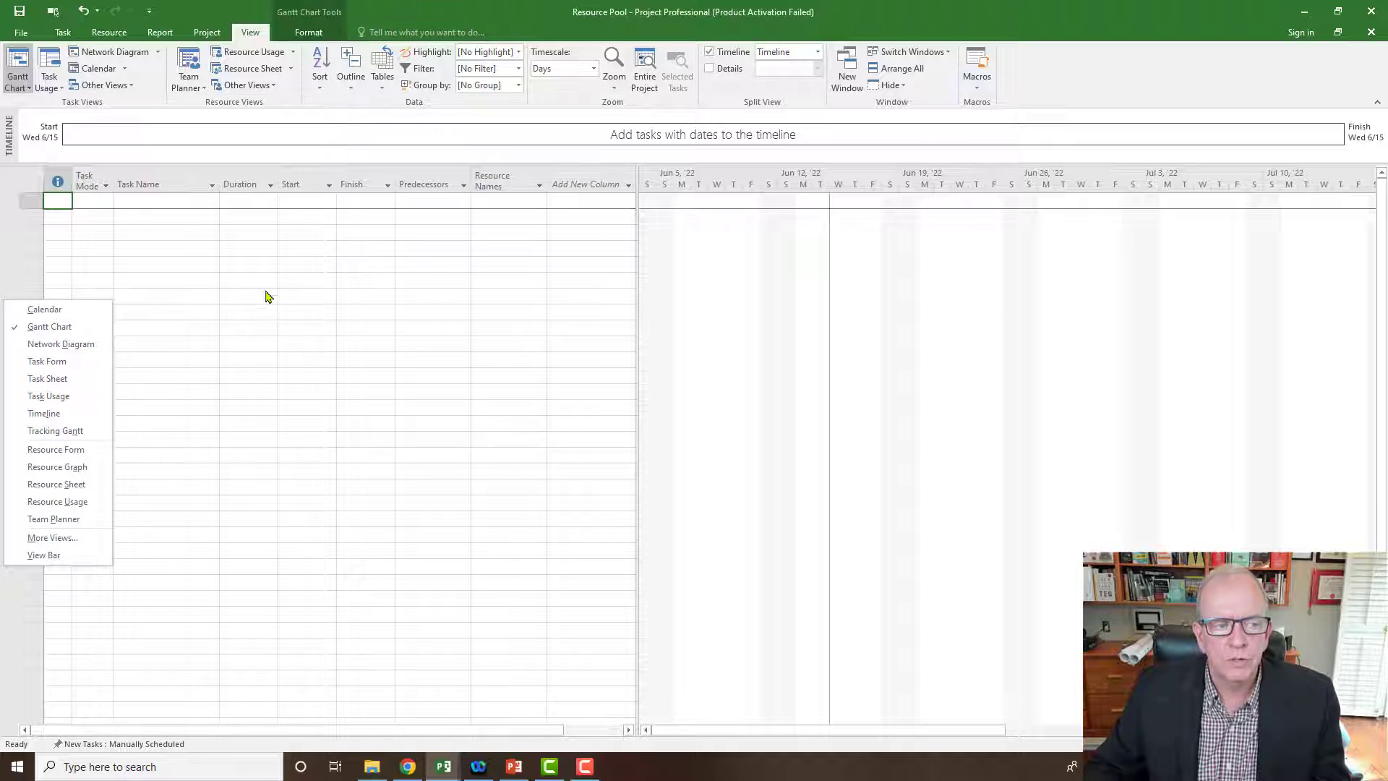
pyautogui.click(30, 488)
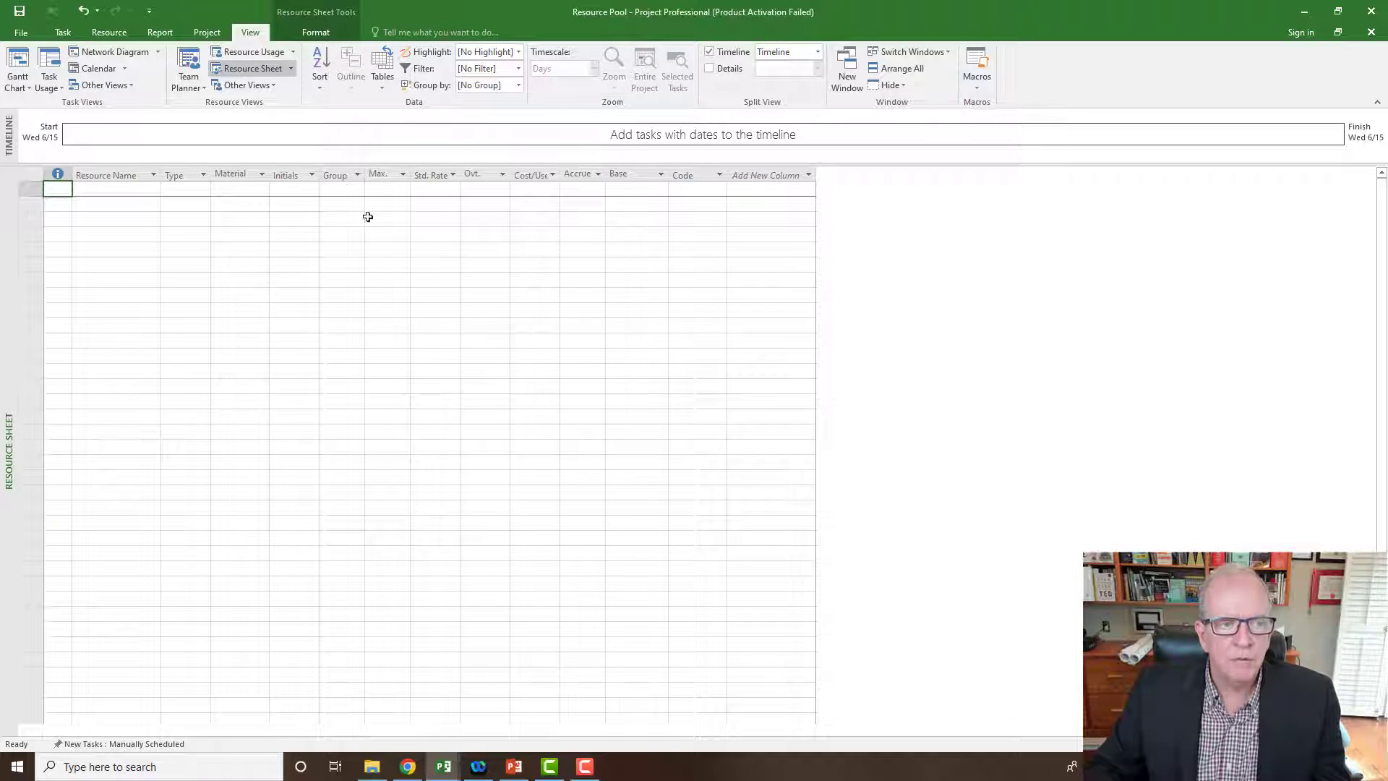
pyautogui.click(314, 32)
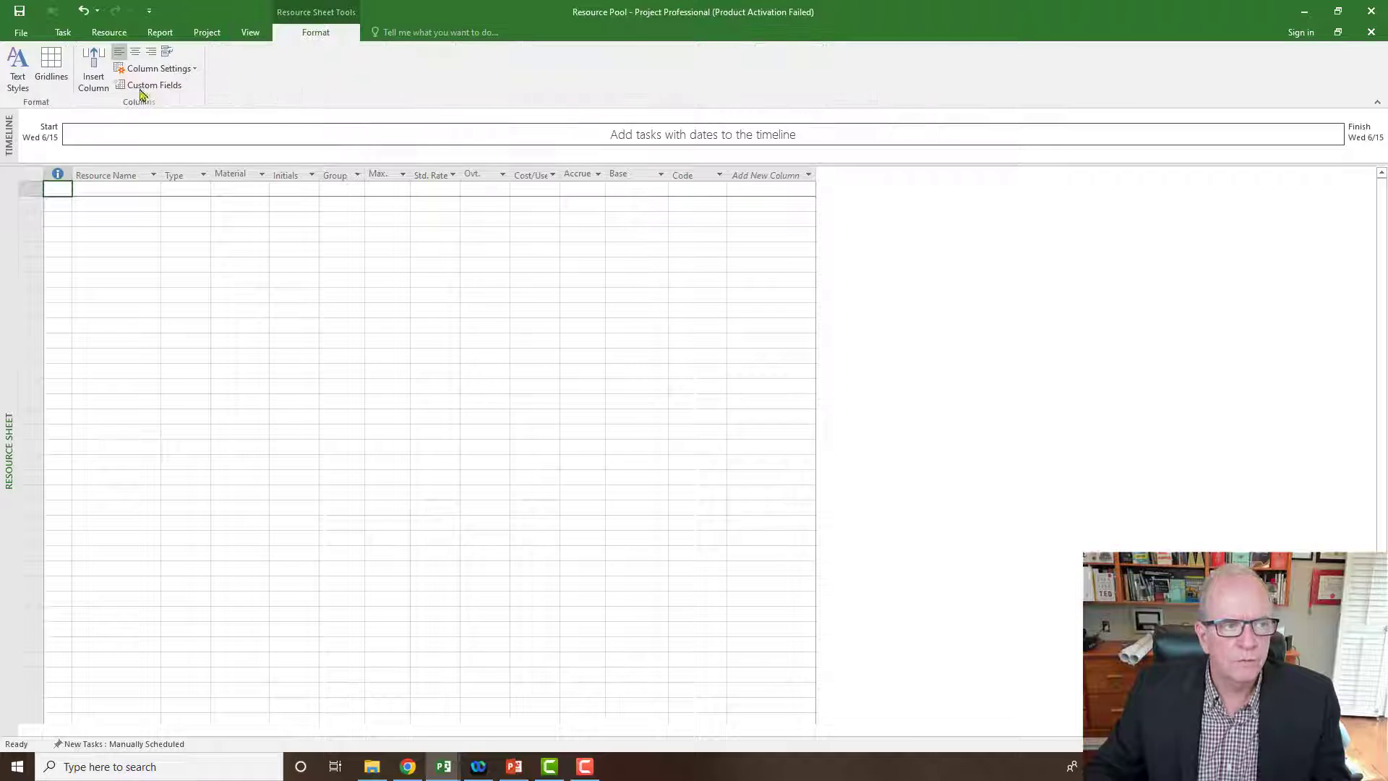
pyautogui.click(17, 68)
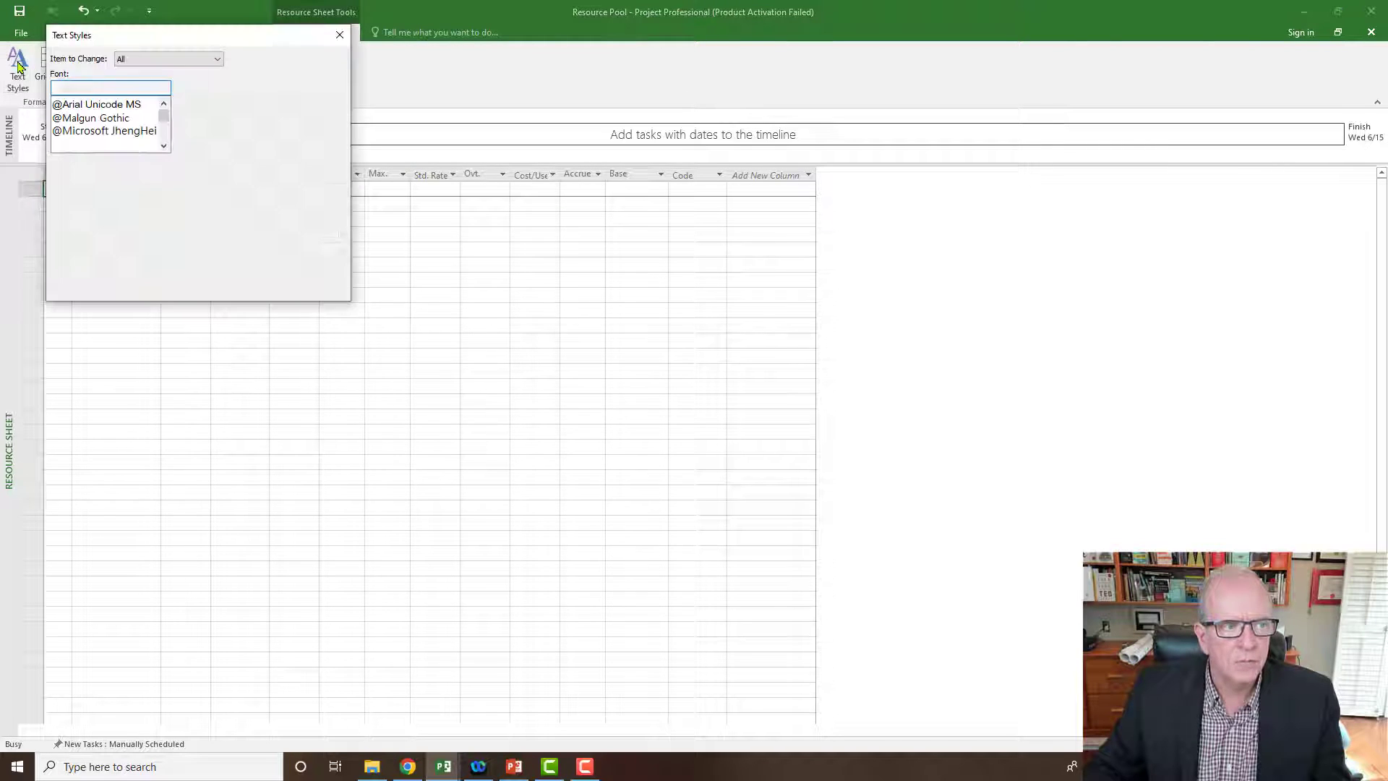
pyautogui.click(249, 129)
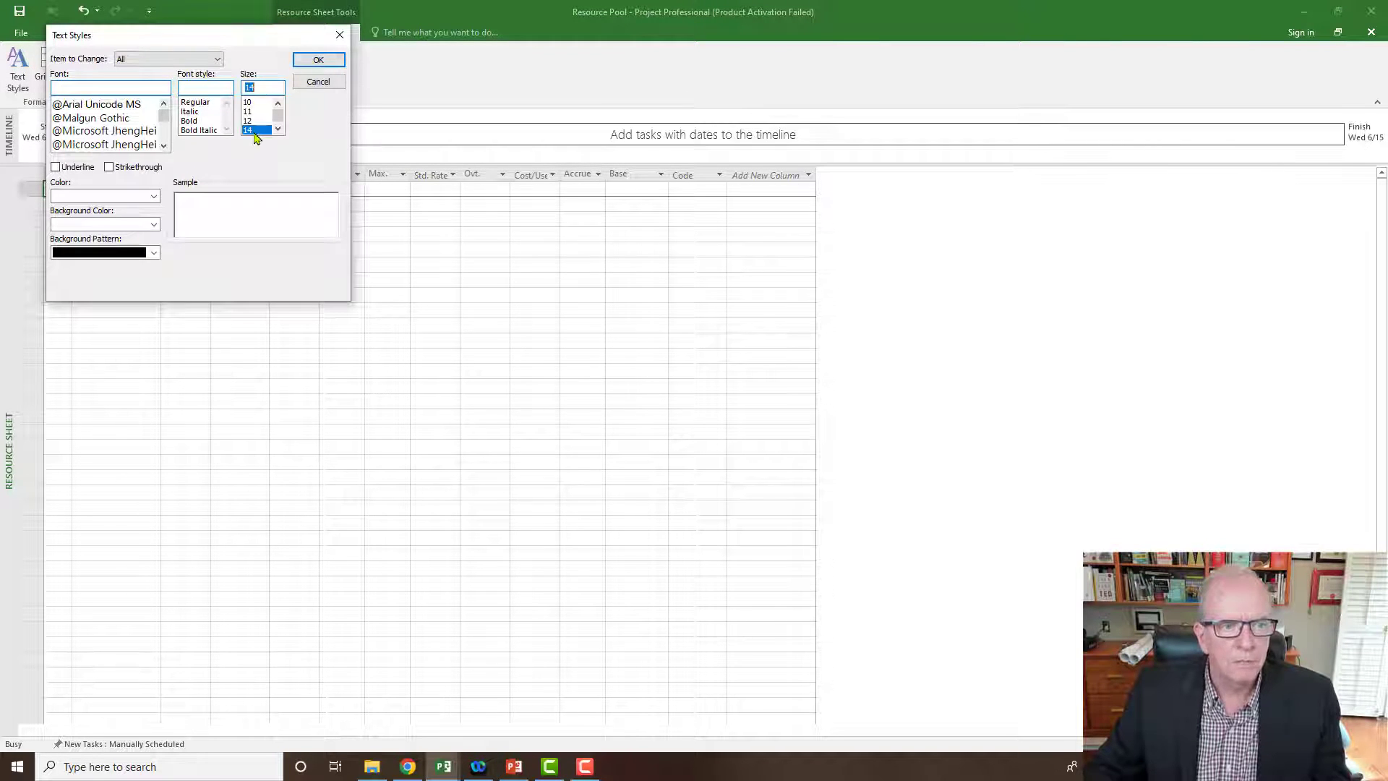
pyautogui.click(316, 60)
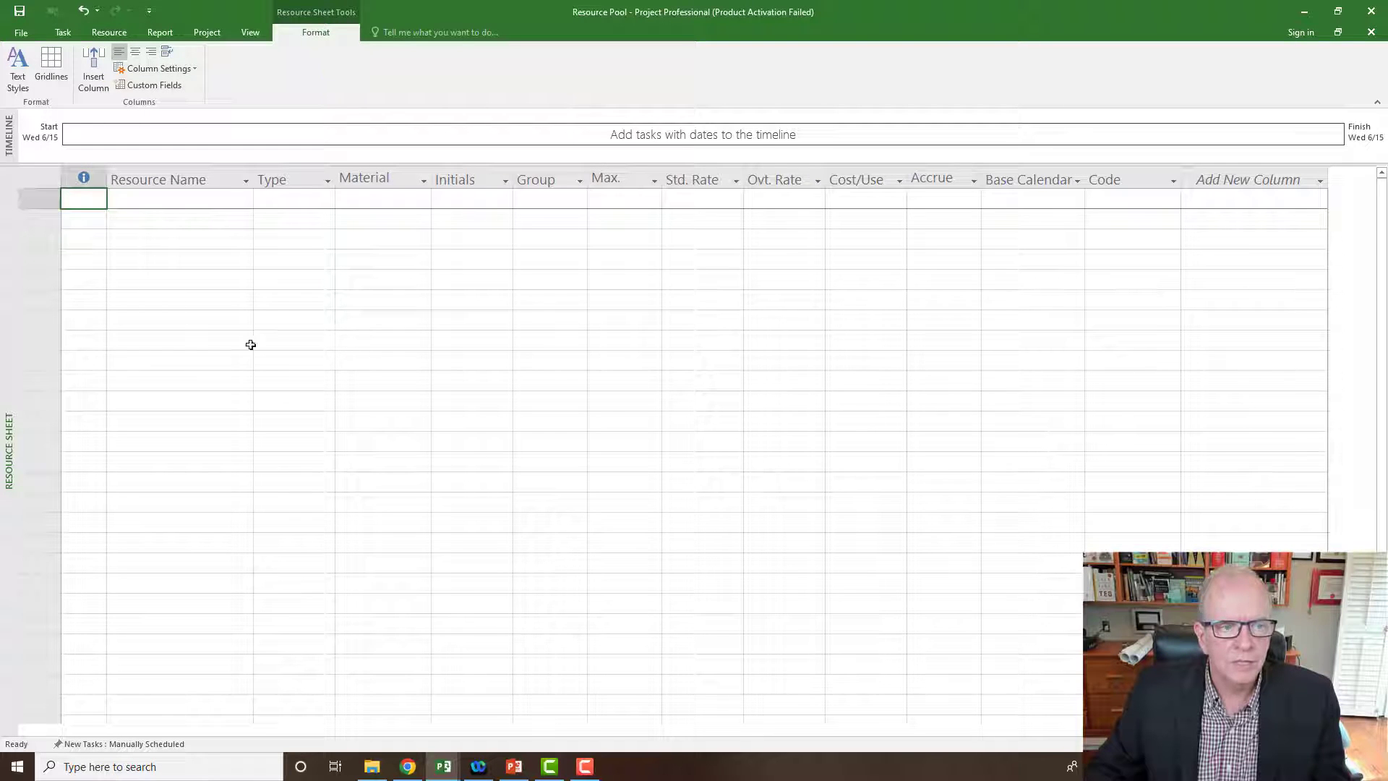
pyautogui.click(196, 206)
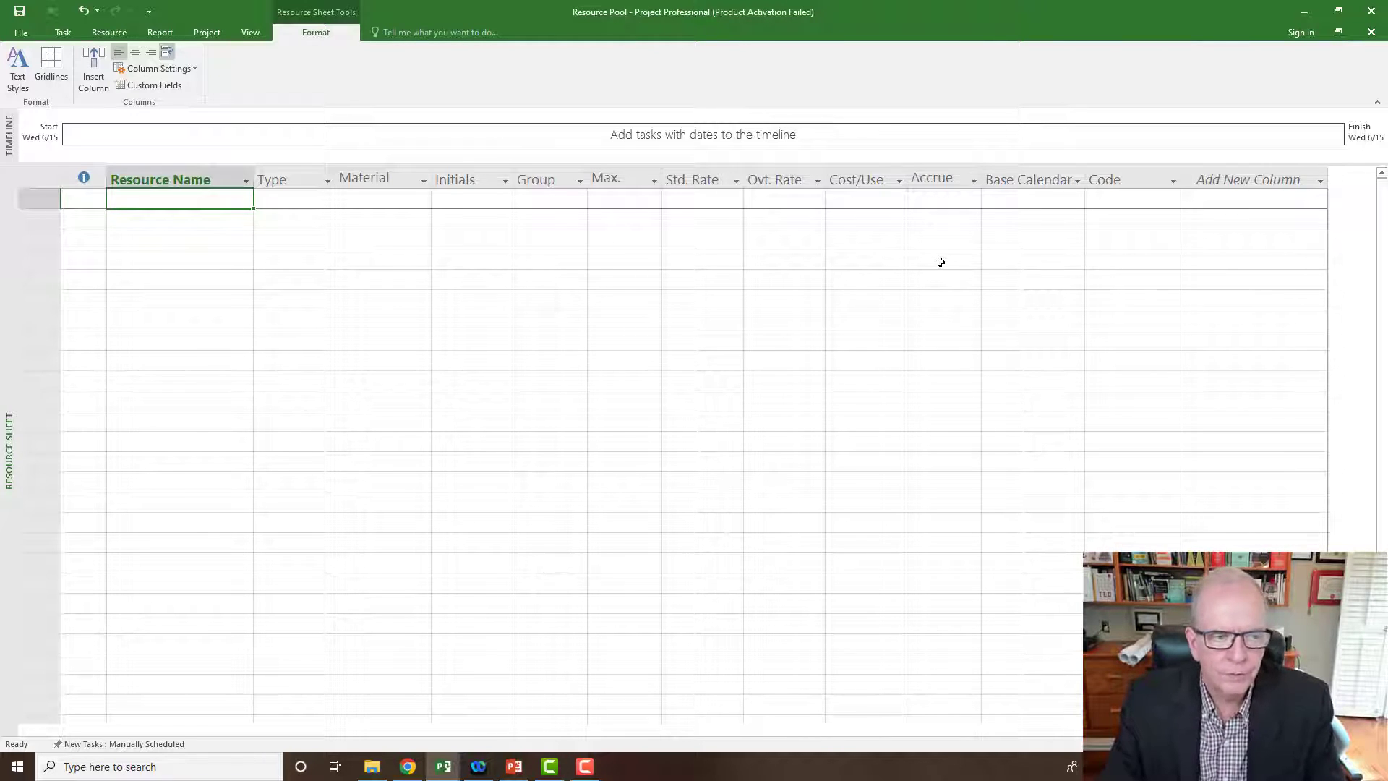
pyautogui.write('Res')
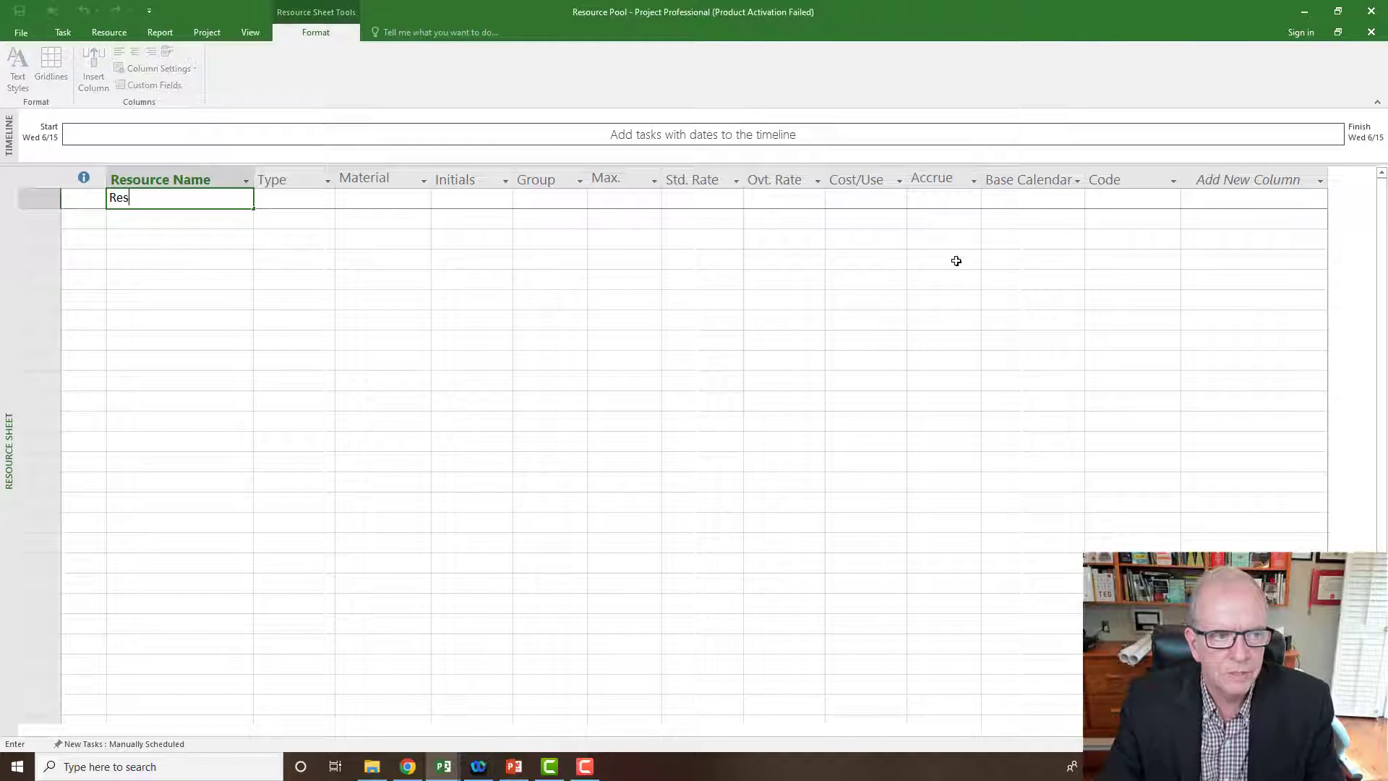
pyautogui.write('ource 1 Ted')
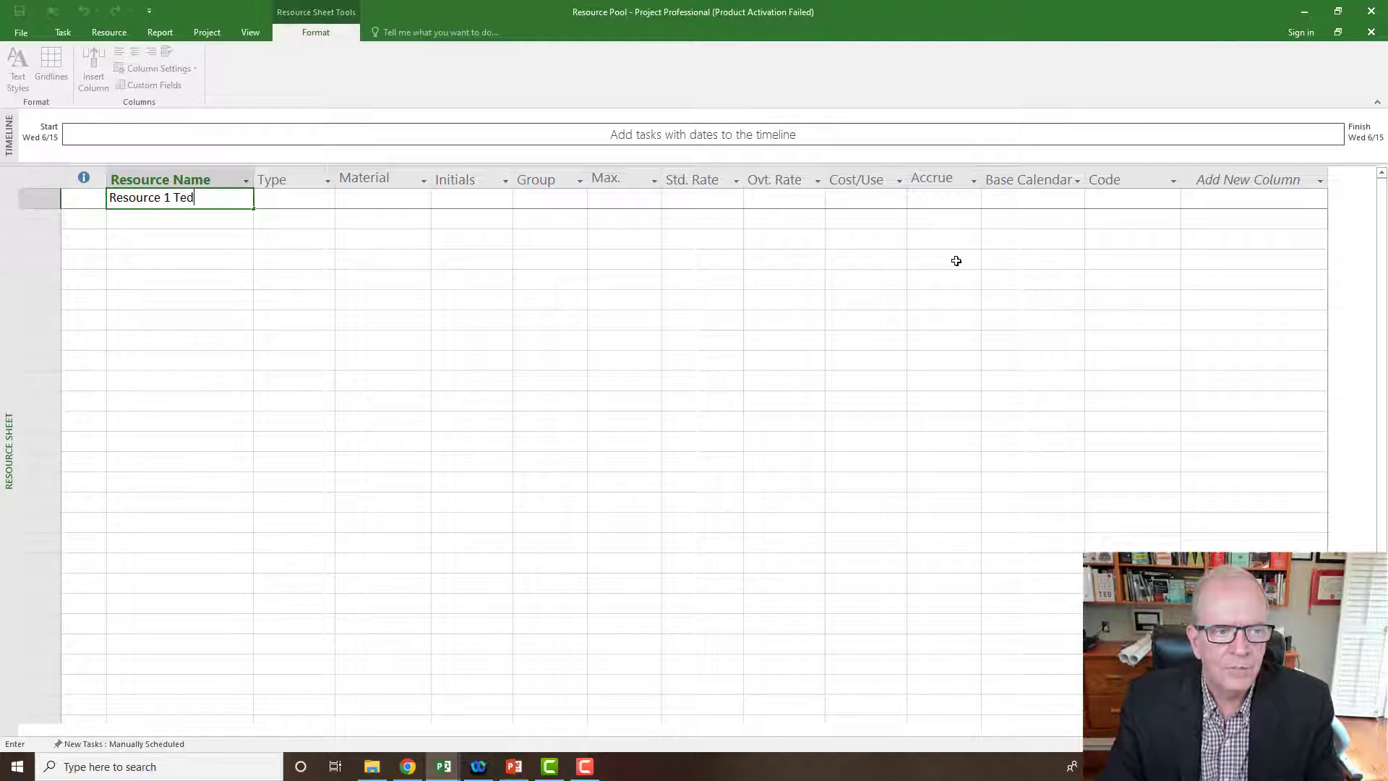
# - Enter four work resources (Ted, Kate, Jeremy, Kamala) in the Resource Name column
pyautogui.press('Return')
pyautogui.write('Resource 2 Kate')
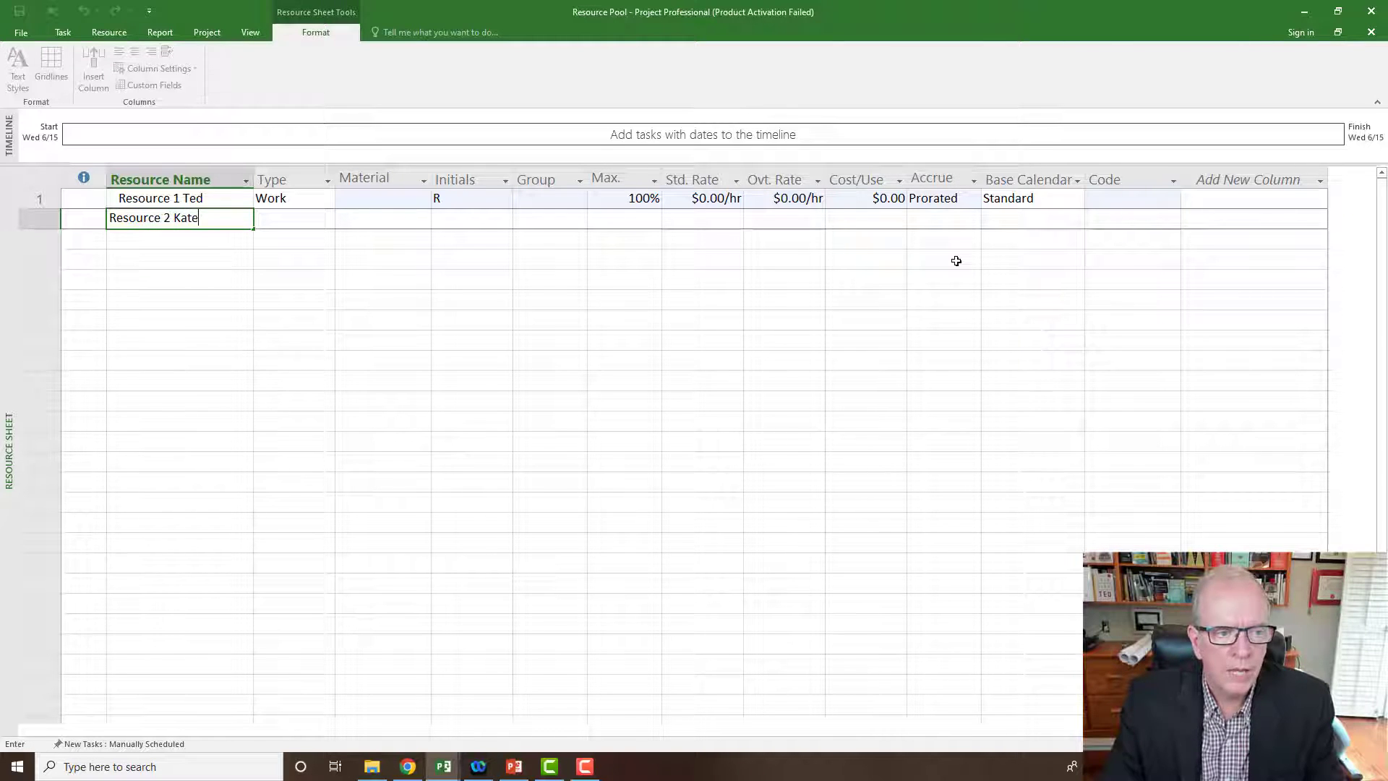
pyautogui.press('Return')
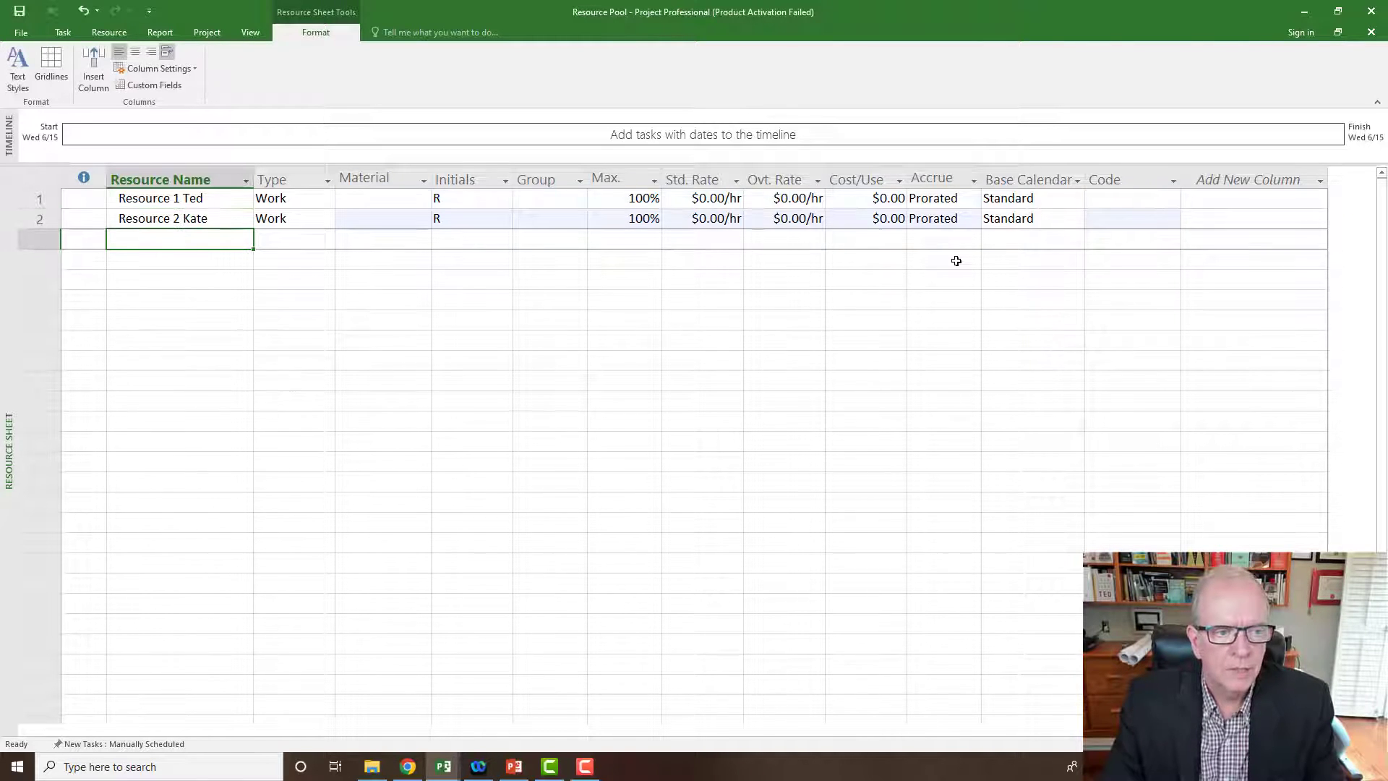
pyautogui.write('RE')
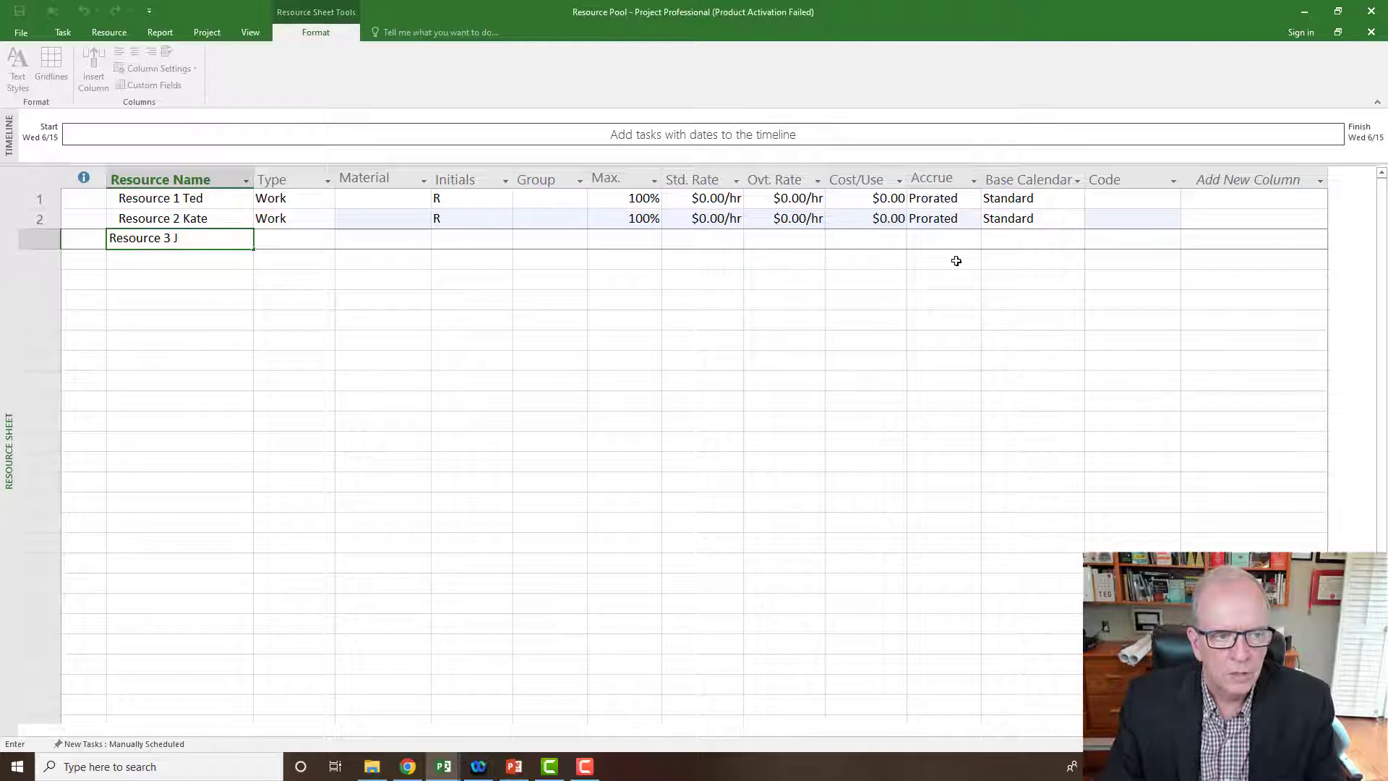
pyautogui.write('emn')
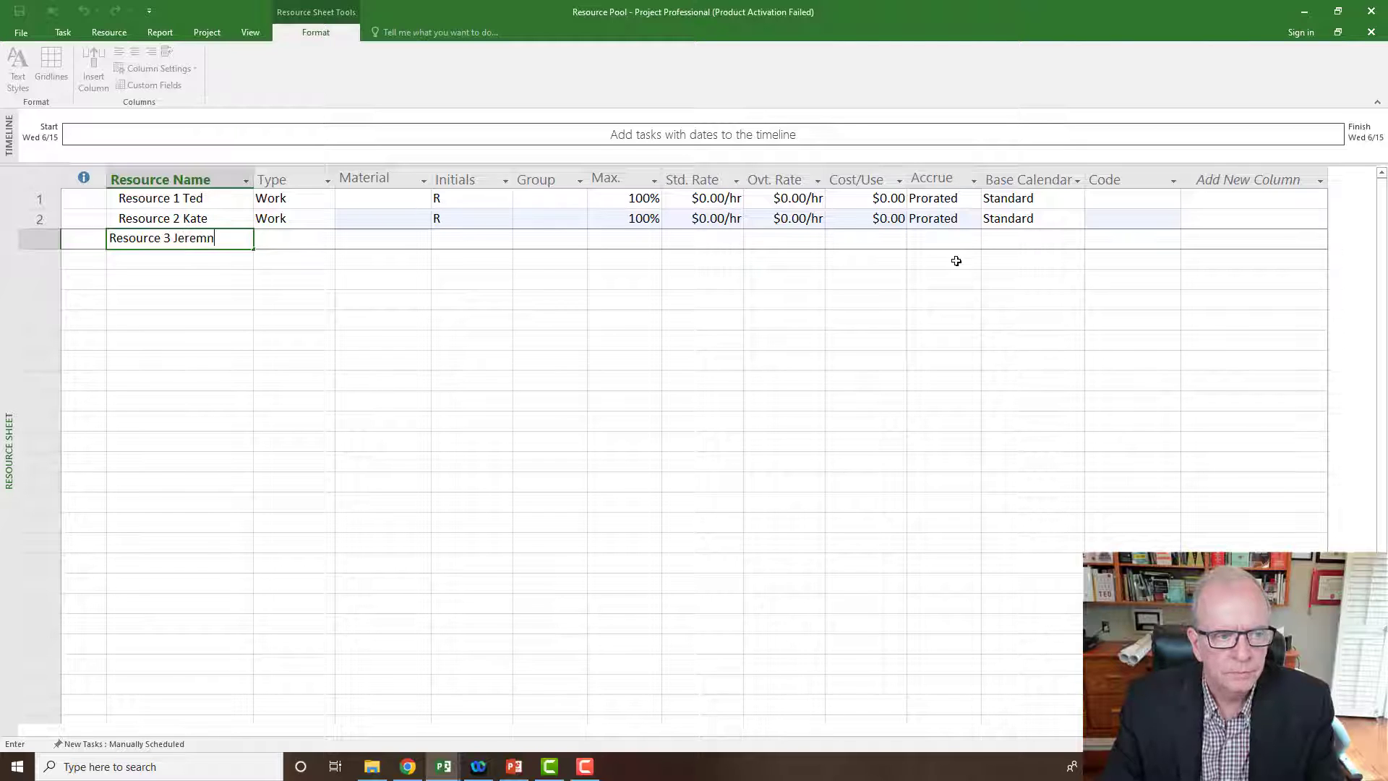
pyautogui.press('Return')
pyautogui.write('Resource ')
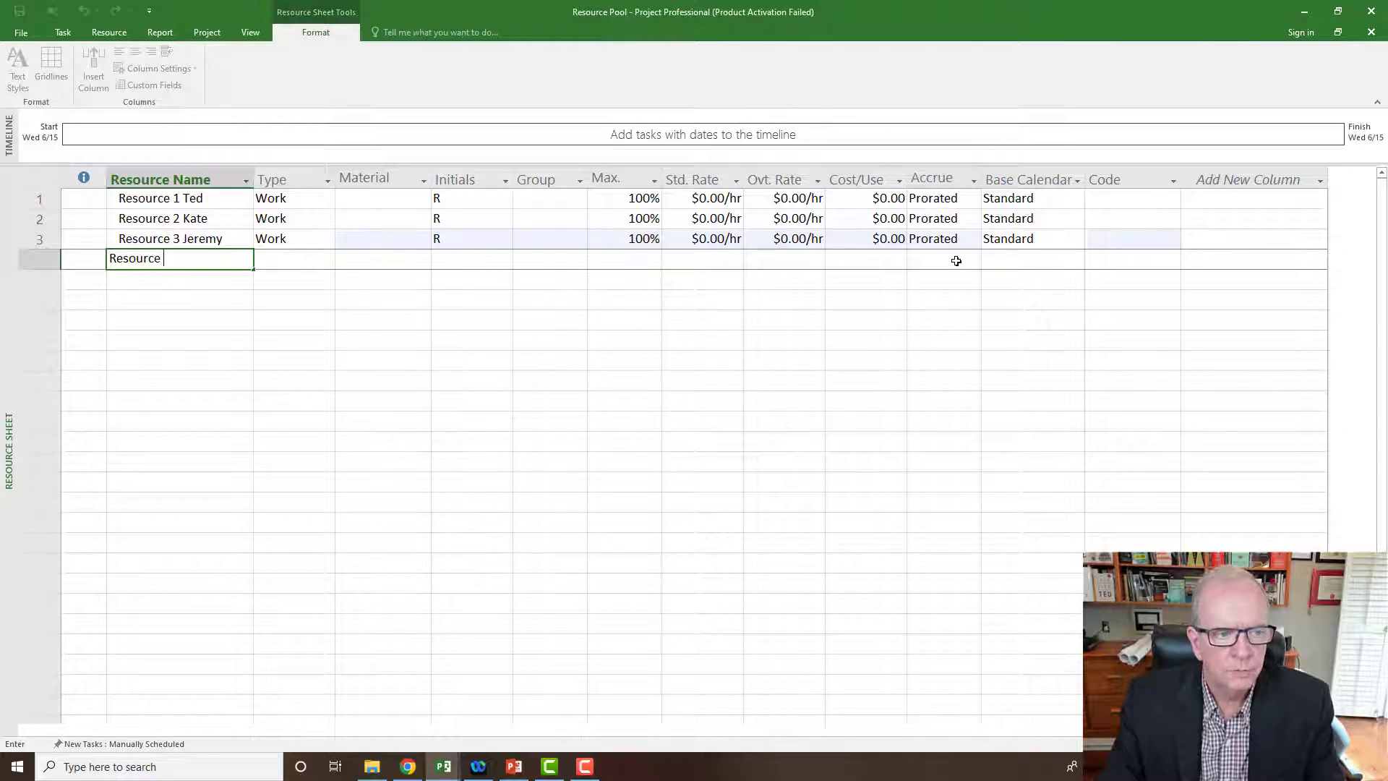
pyautogui.write('4 Kamala')
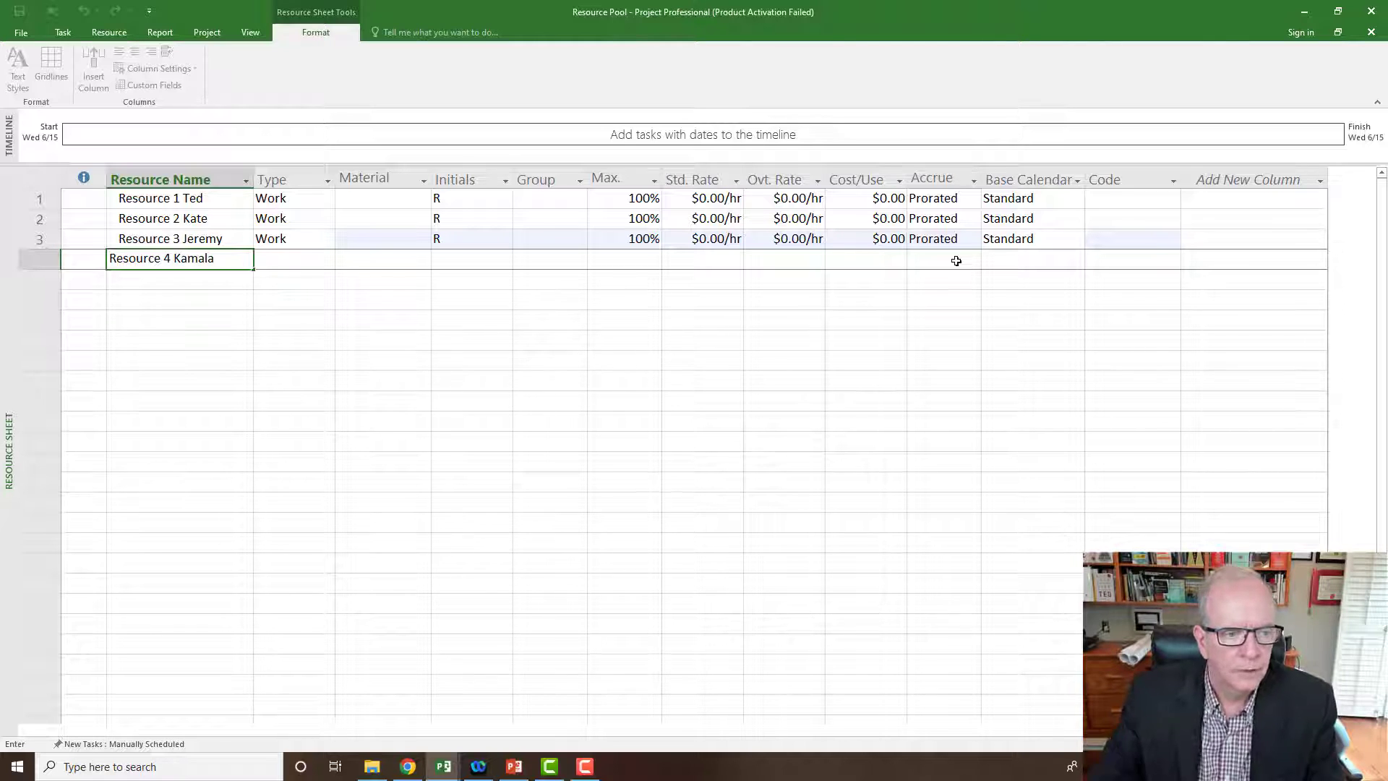
pyautogui.click(210, 326)
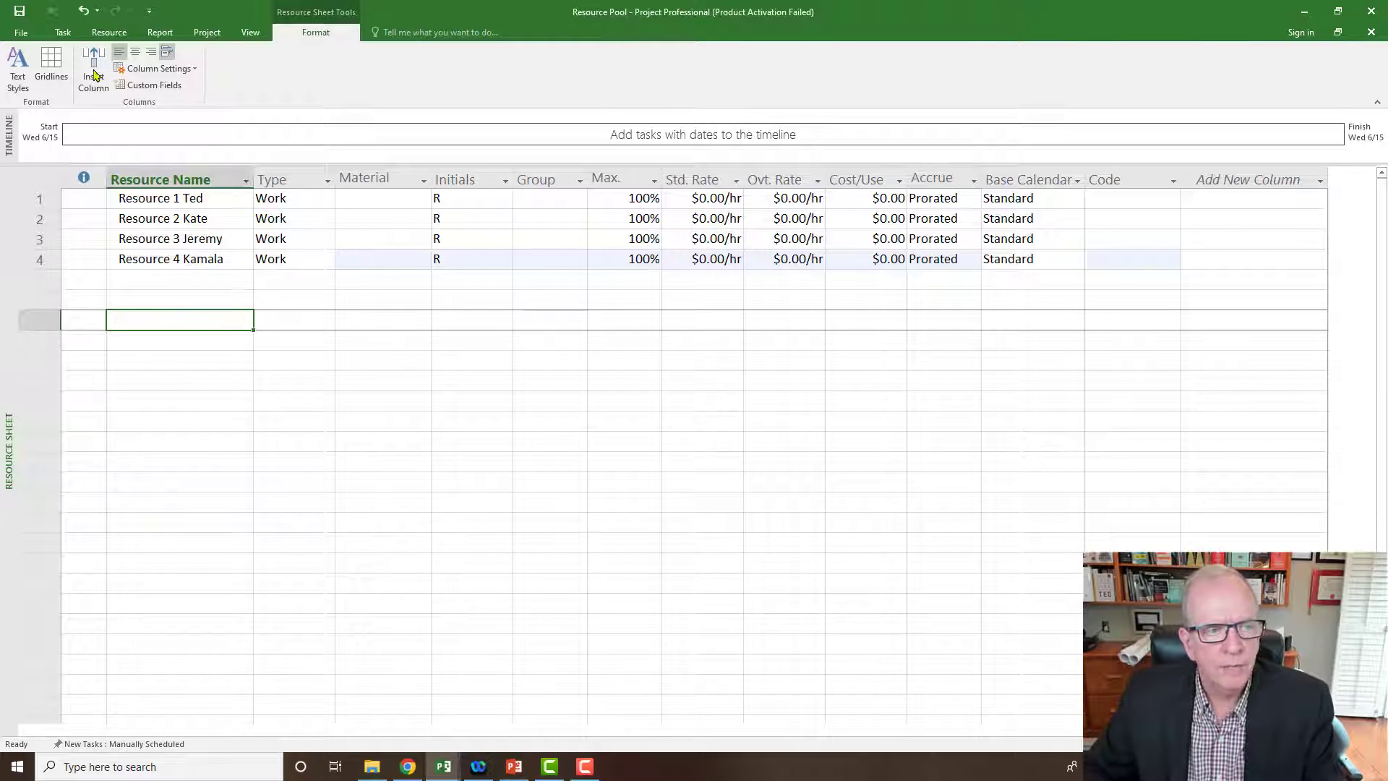
# - Make the third and fourth resources (Jeremy and Kamala) Cost type, leaving the first two as Work
pyautogui.click(309, 199)
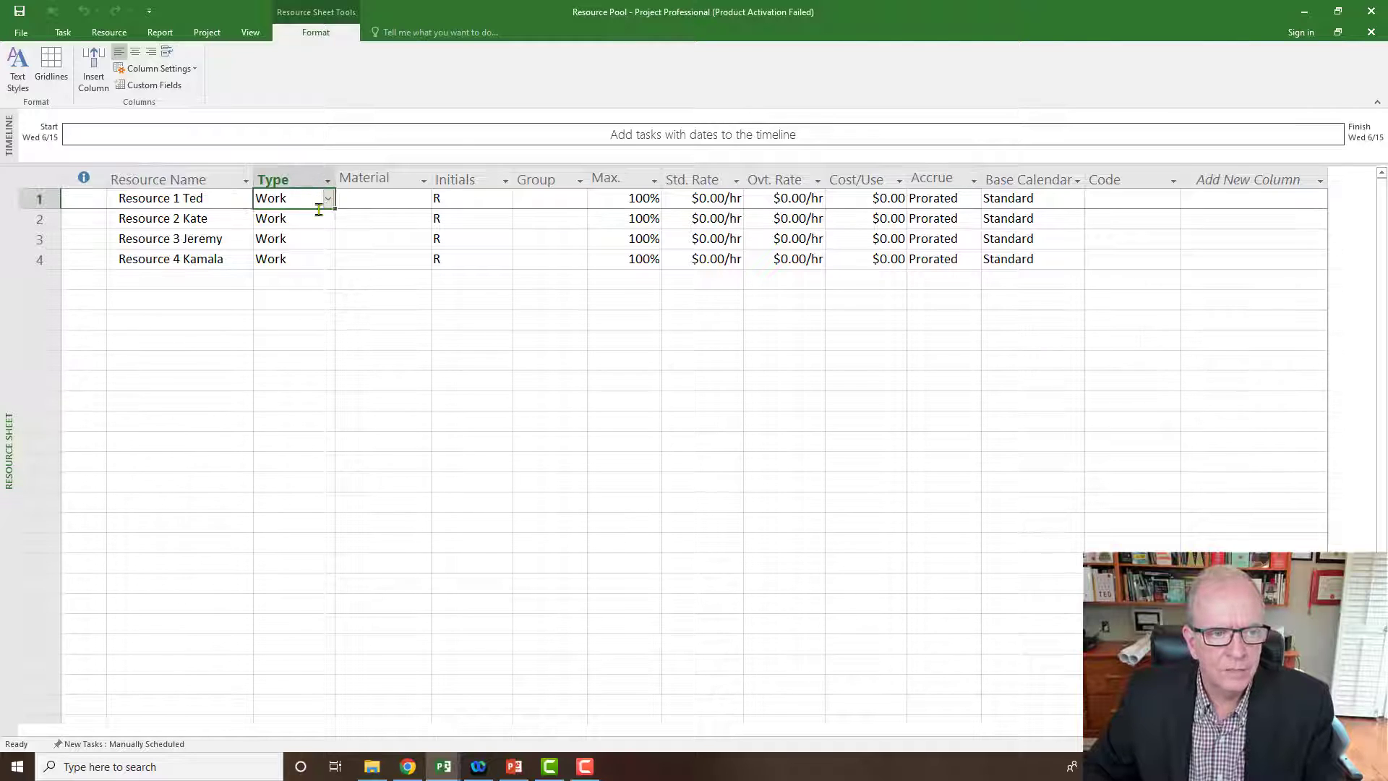
pyautogui.click(300, 223)
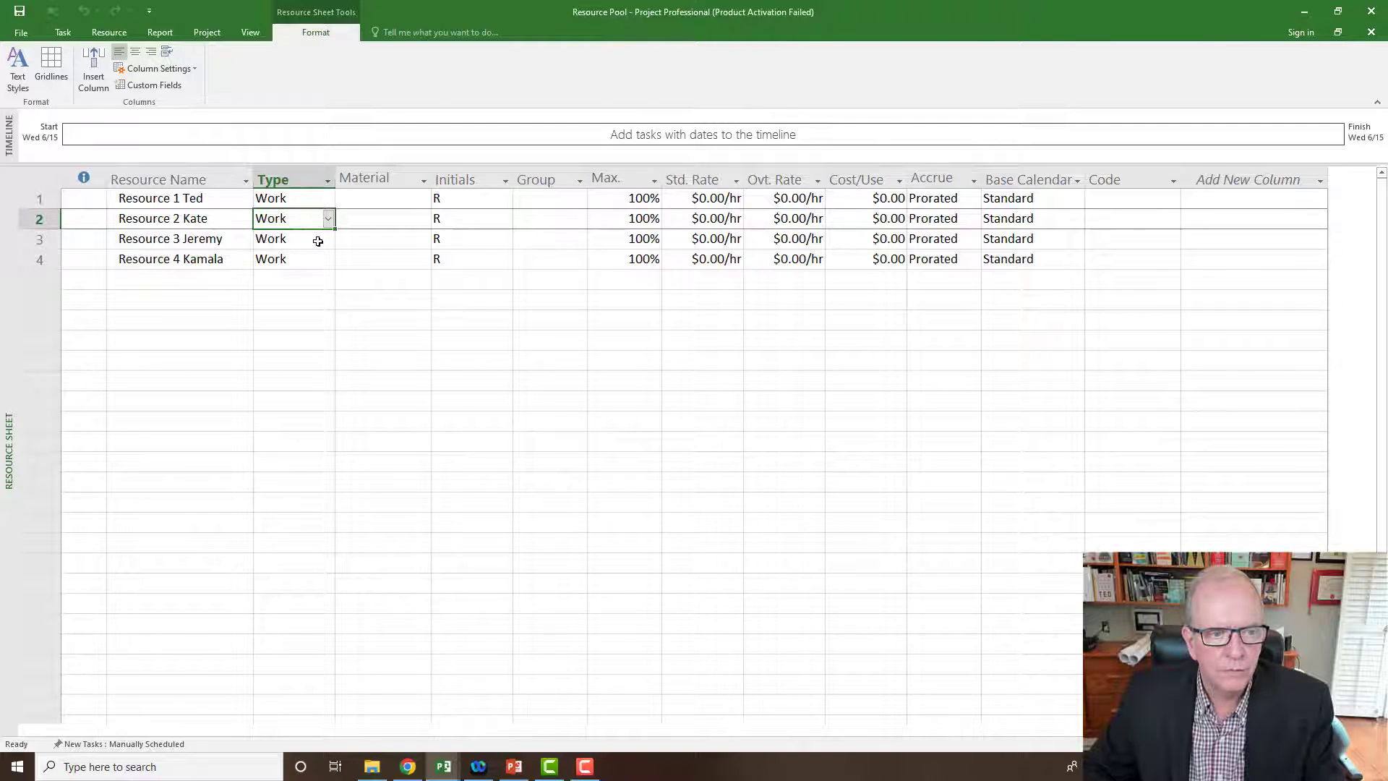
pyautogui.click(318, 242)
pyautogui.click(331, 245)
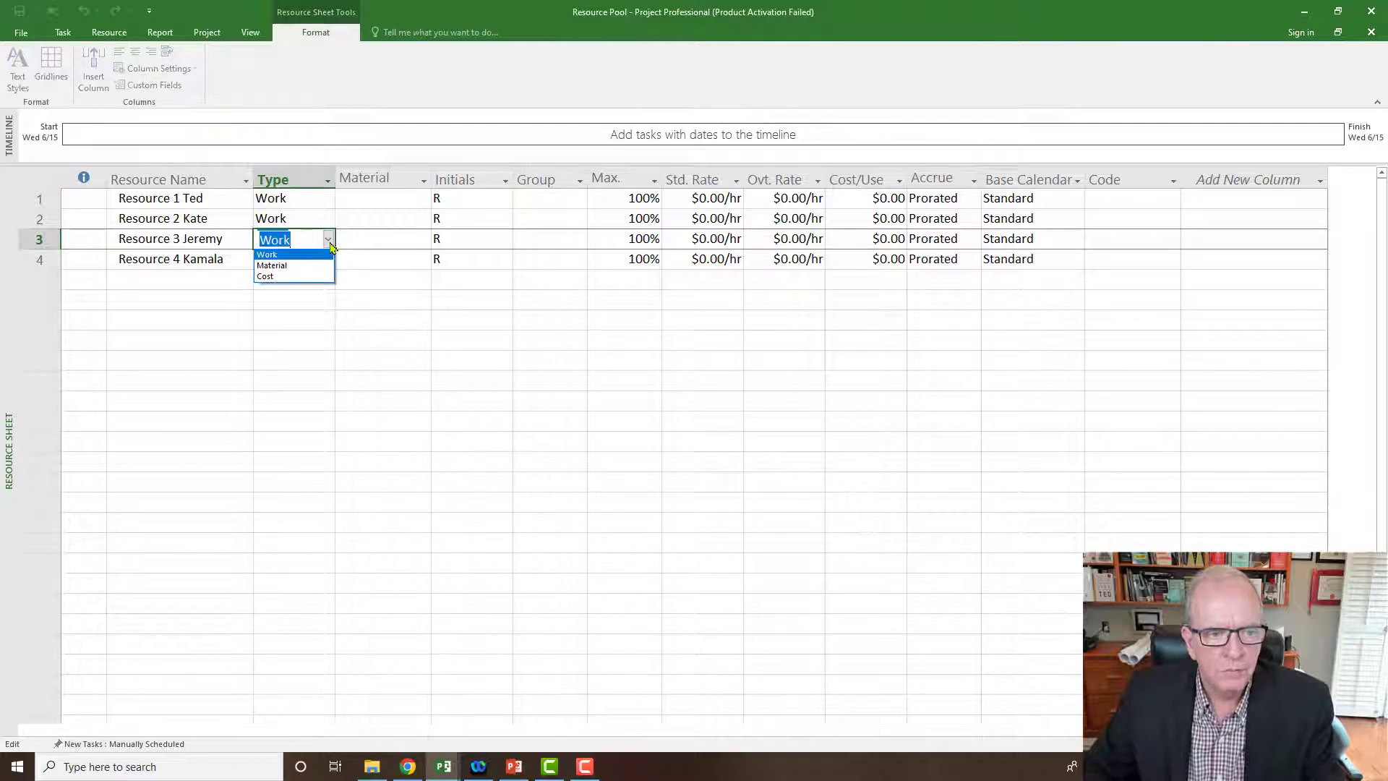
pyautogui.click(315, 279)
pyautogui.click(308, 264)
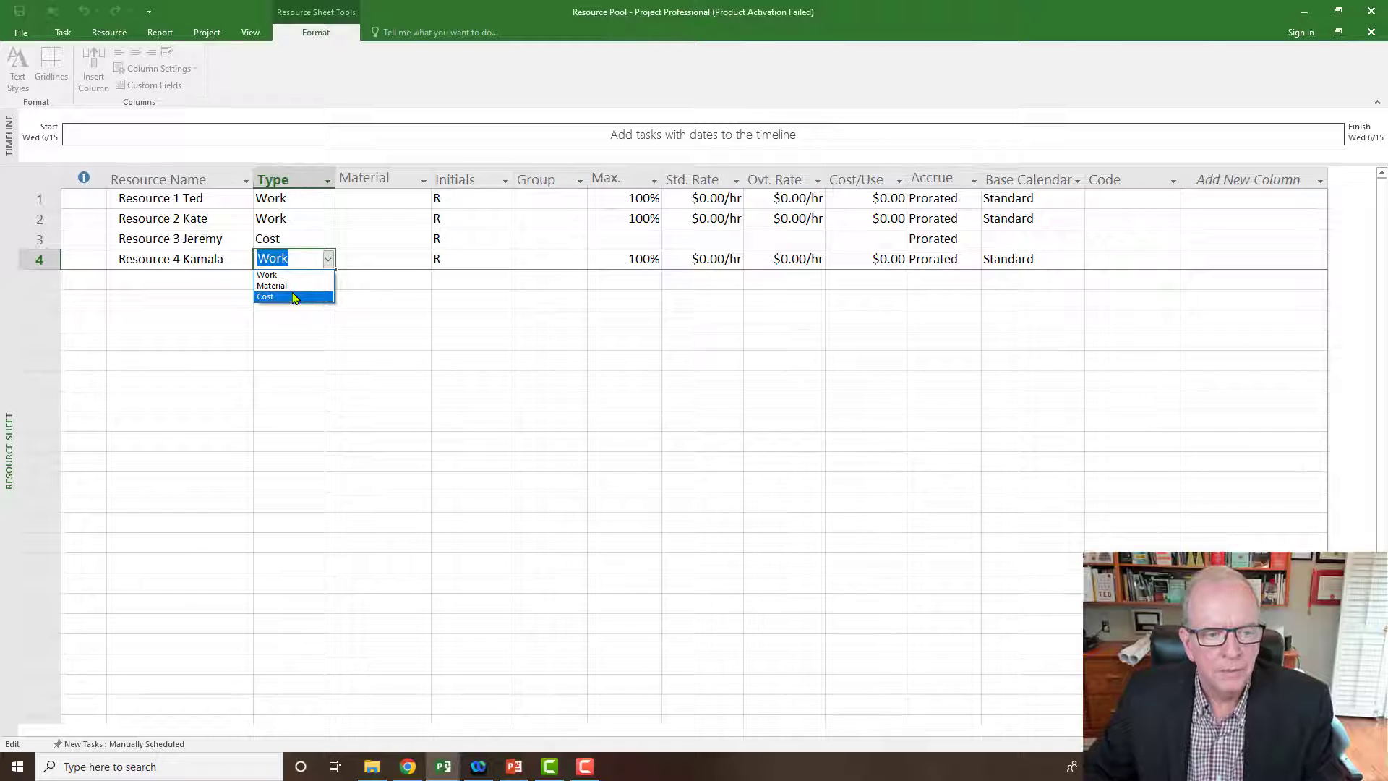
pyautogui.click(293, 298)
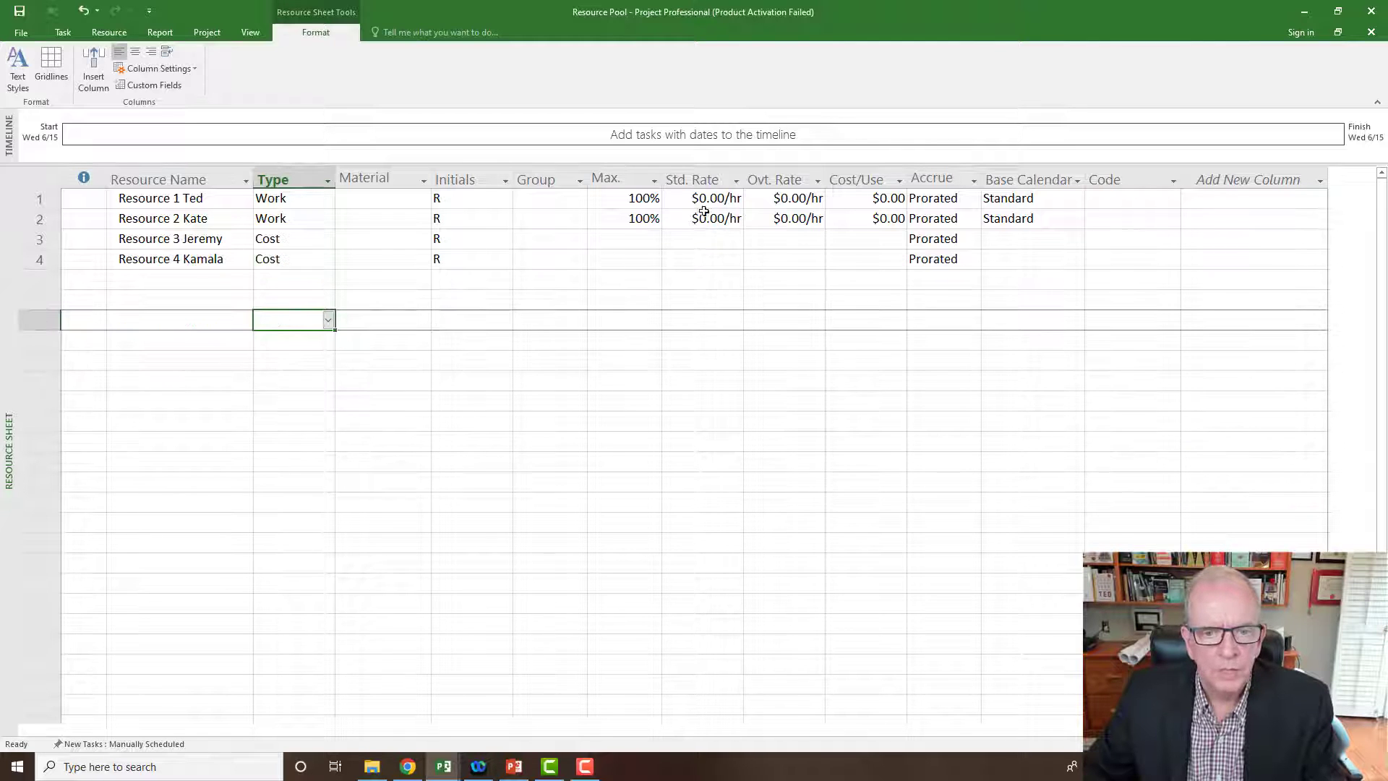
# - Set standard rates of $100.00/hr for Ted and $110.00/hr for Kate, then save the Resource Pool
pyautogui.moveTo(698, 200); pyautogui.dragTo(705, 218)
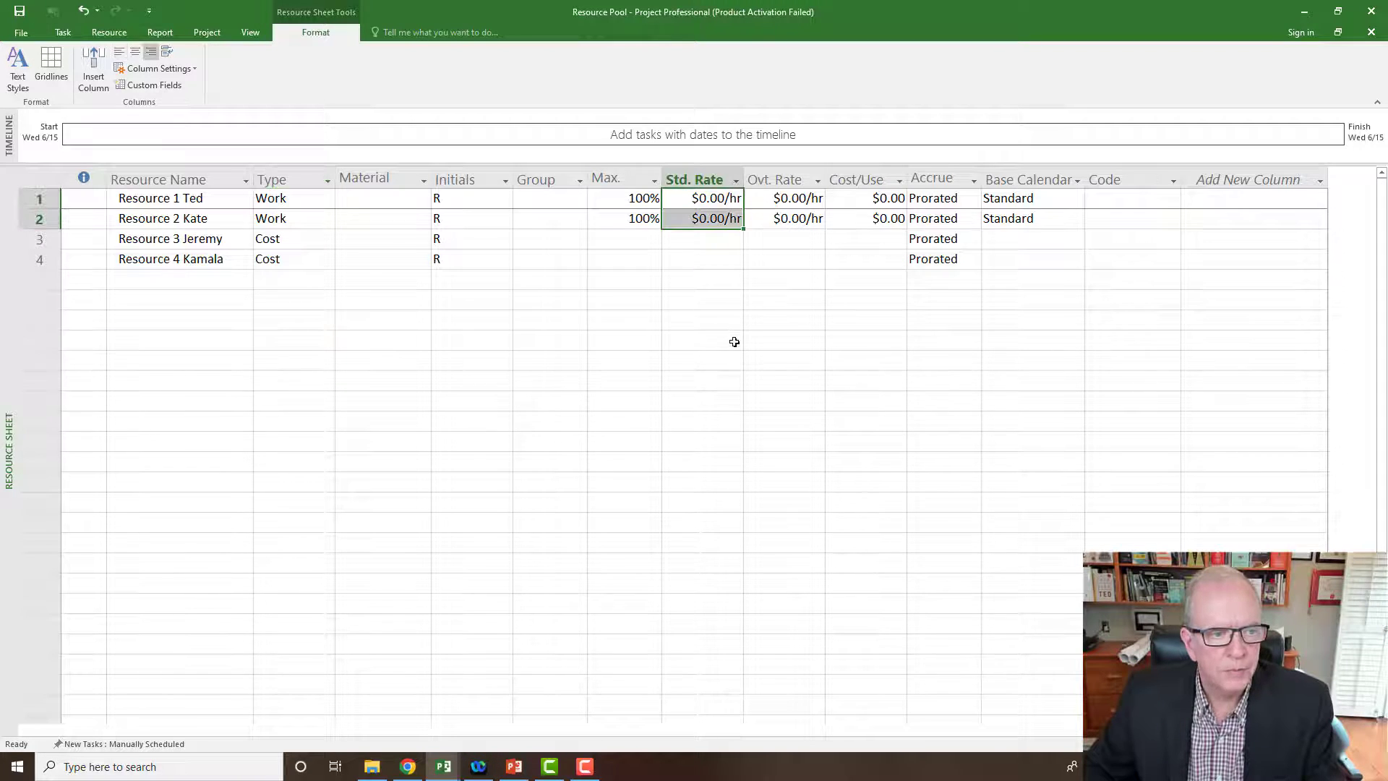
pyautogui.click(718, 198)
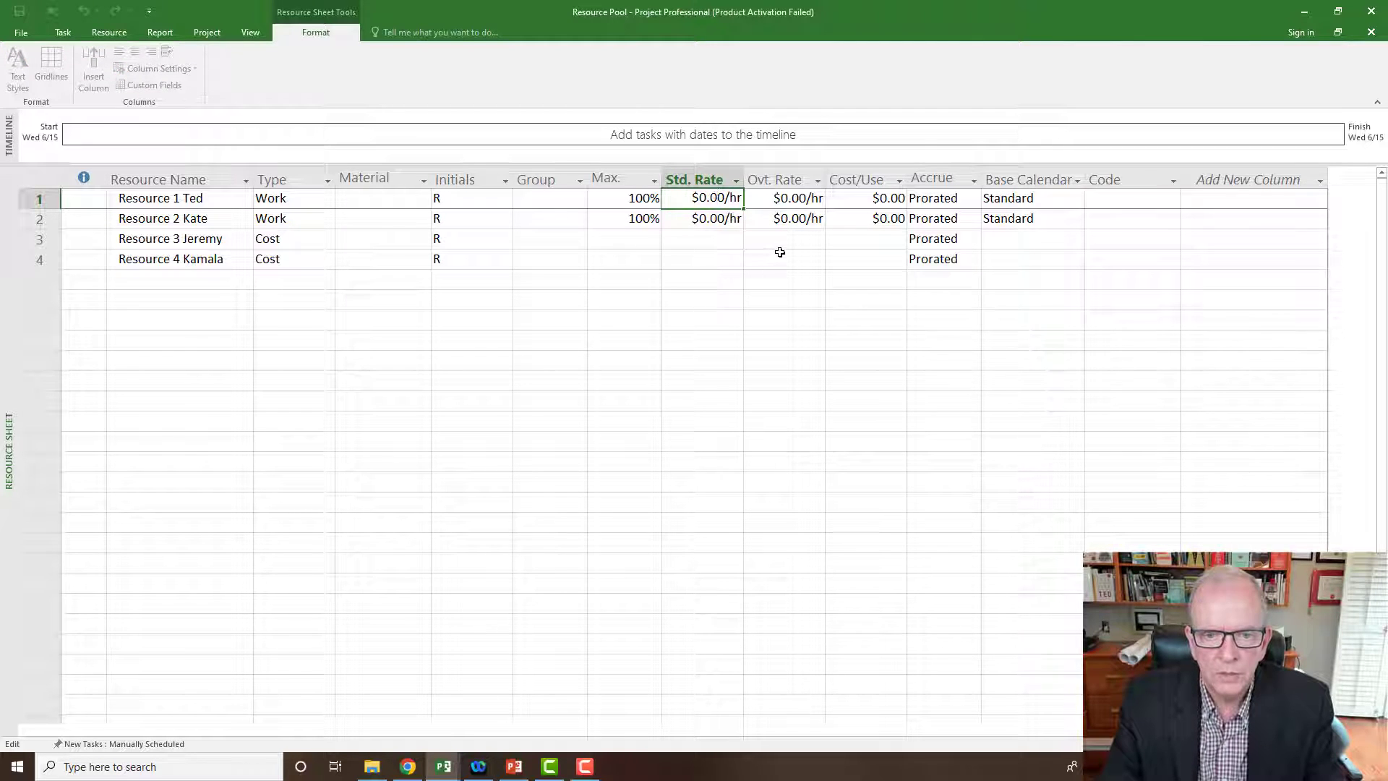
pyautogui.press('BackSpace')
pyautogui.press('BackSpace')
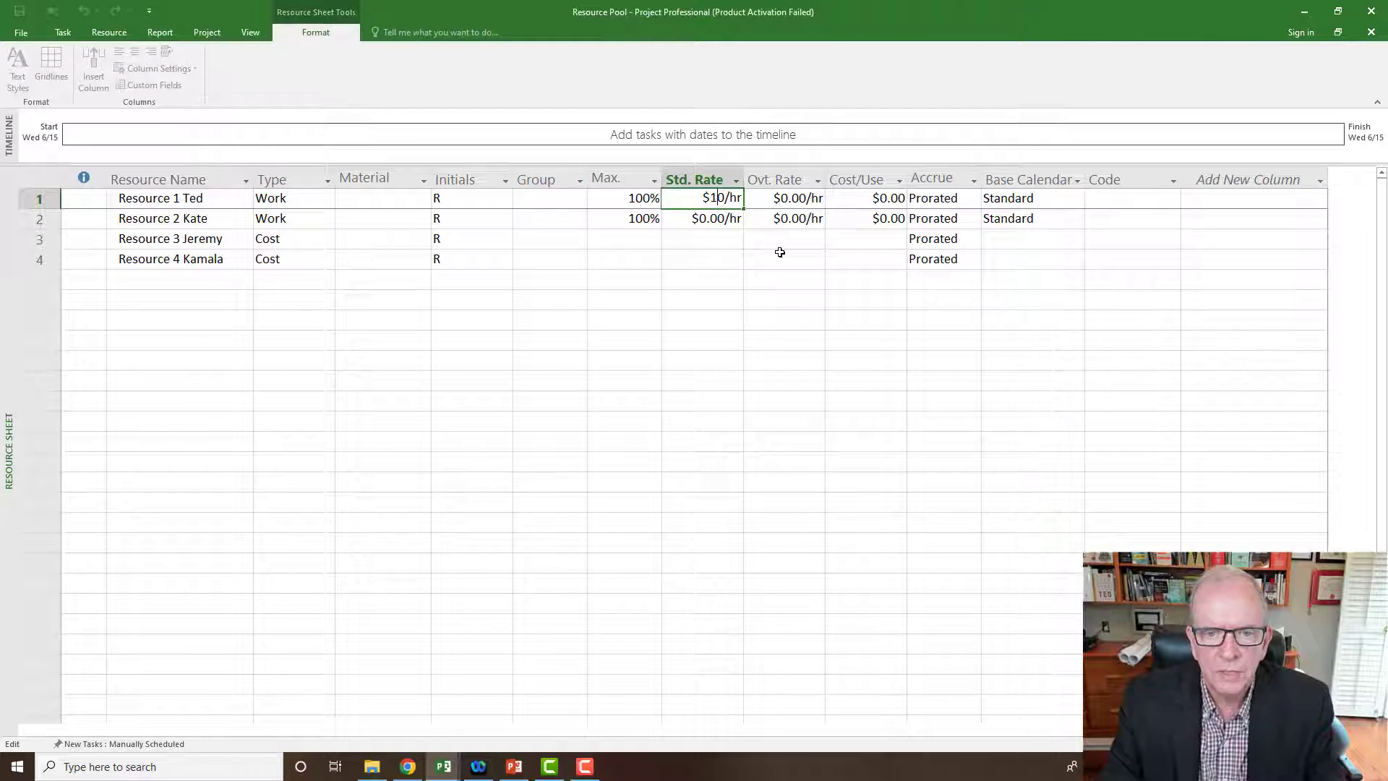
pyautogui.write('0.')
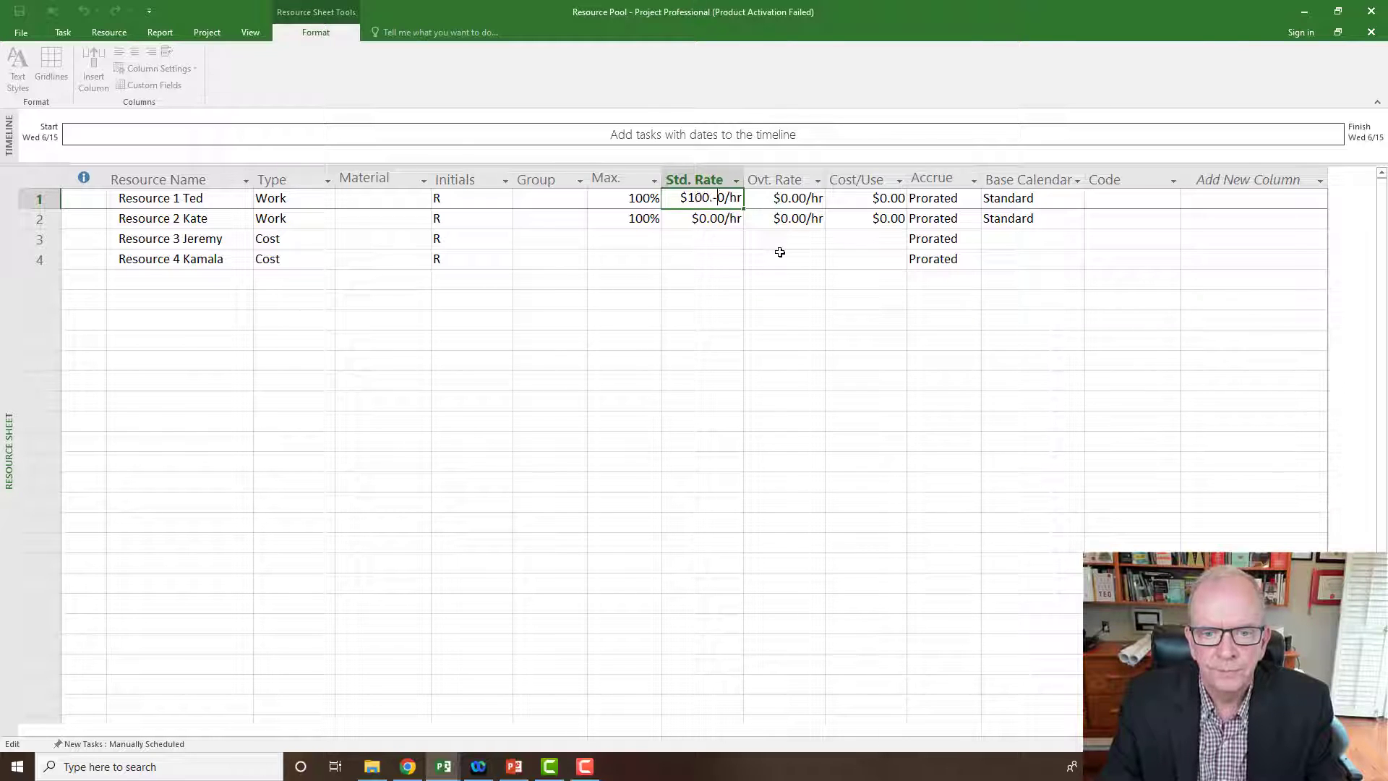
pyautogui.write('0')
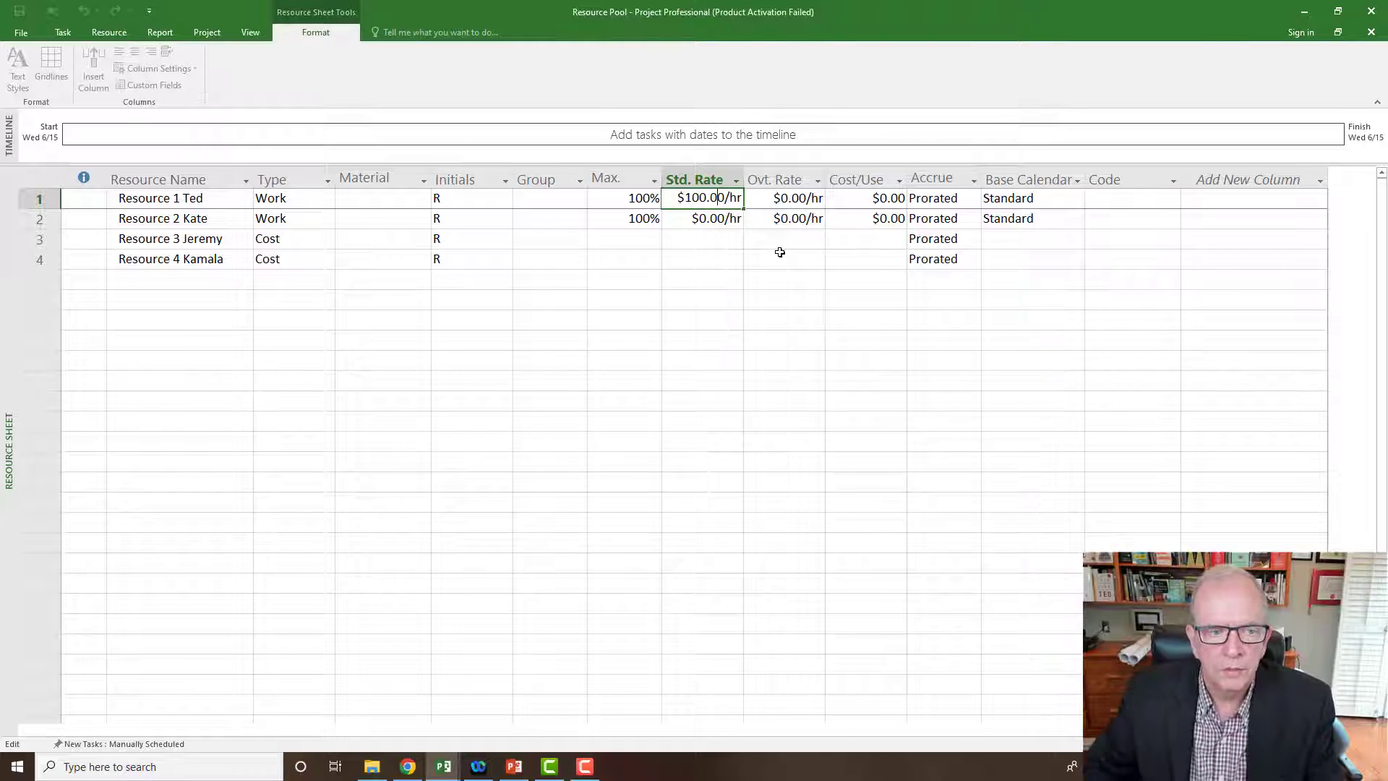
pyautogui.press('Return')
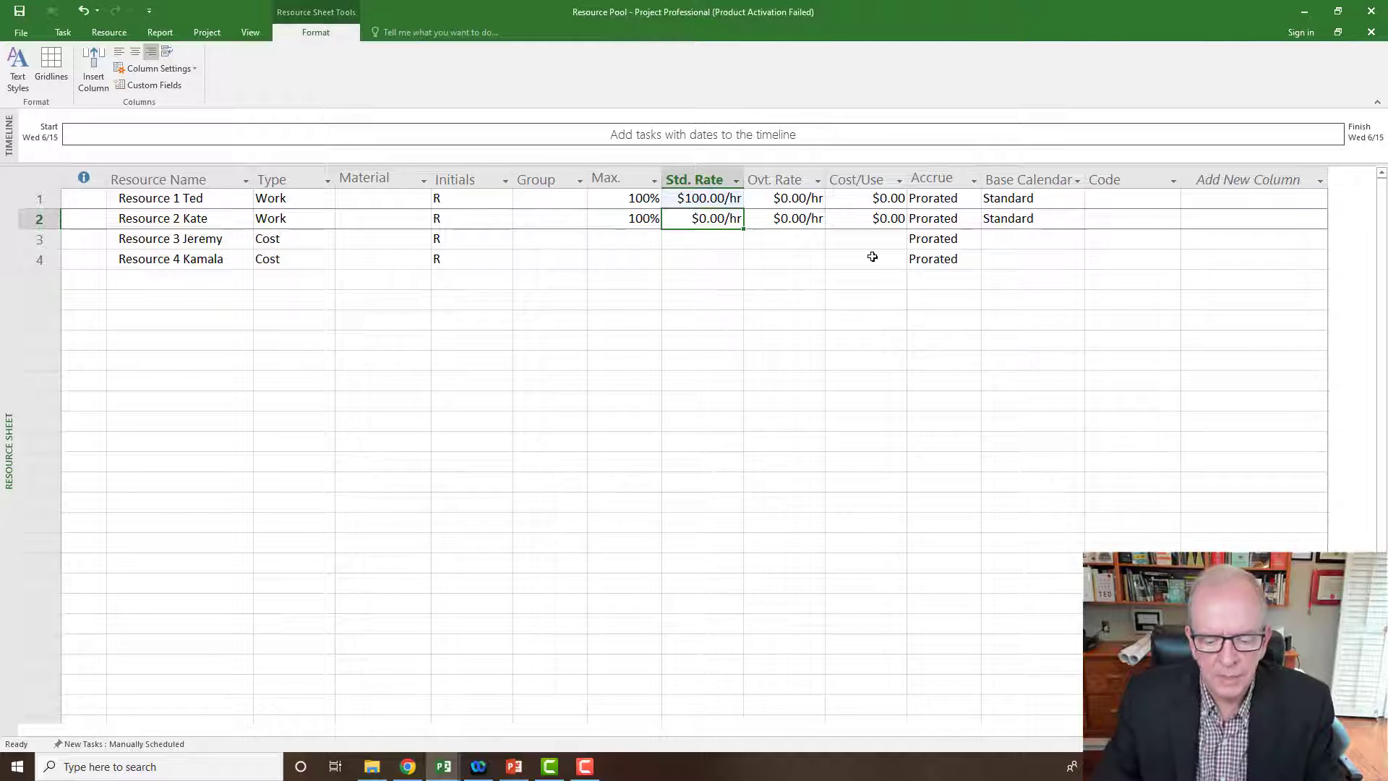
pyautogui.write('110')
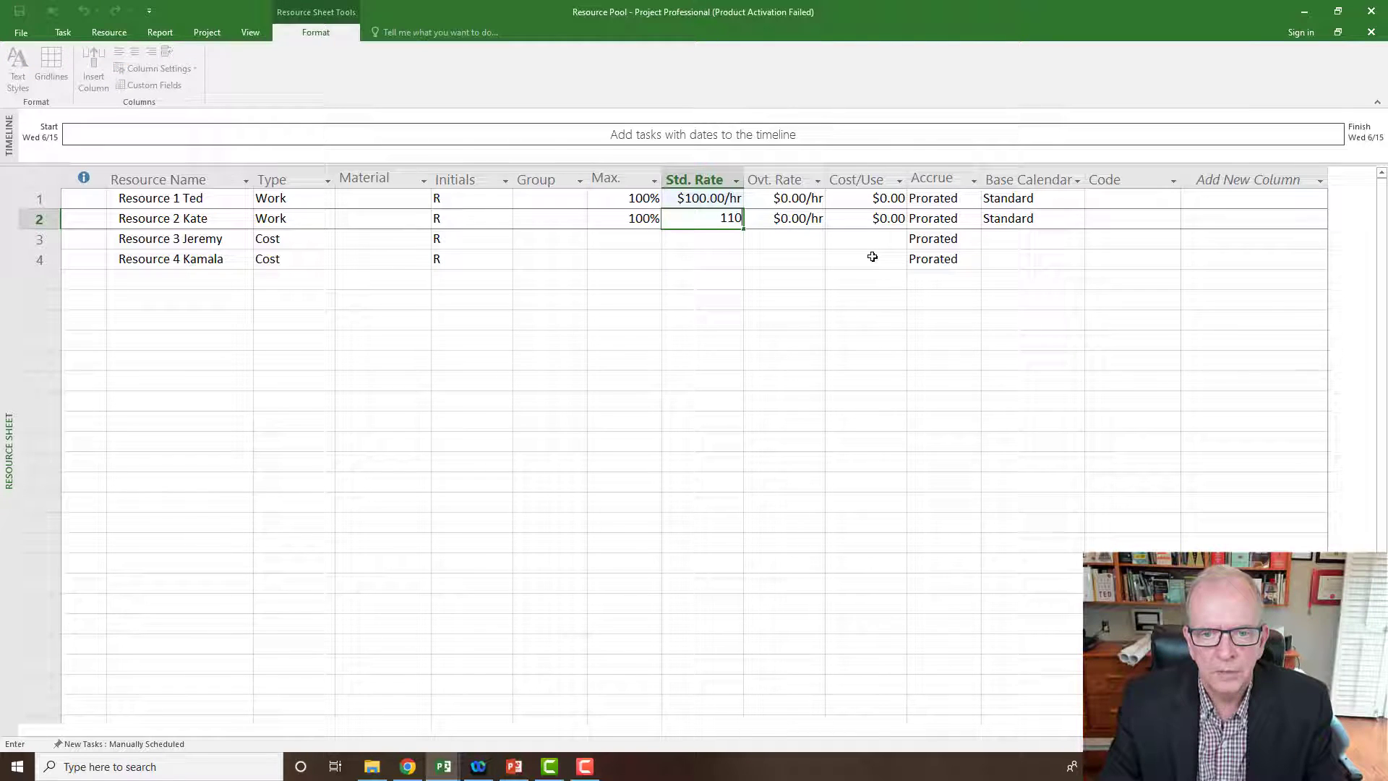
pyautogui.write('$110.00/hr')
pyautogui.press('Return')
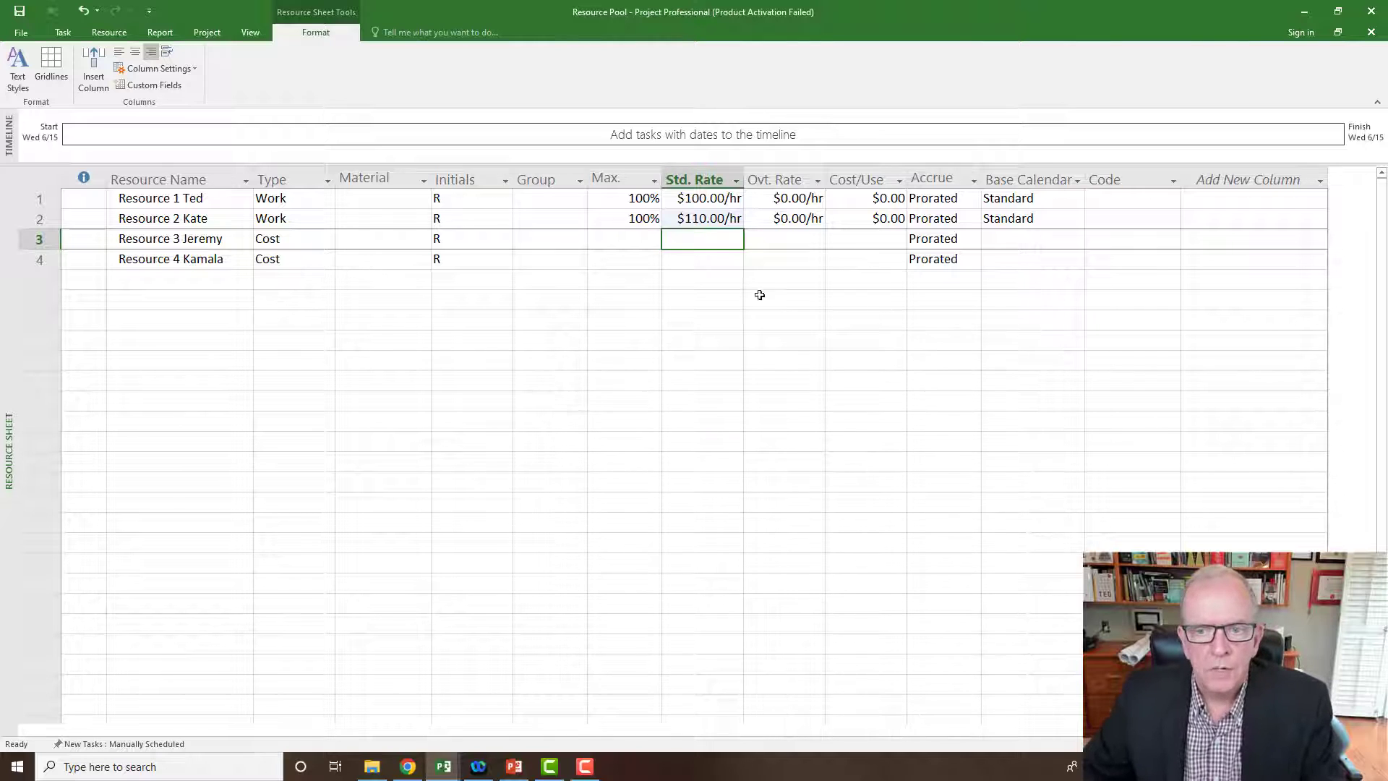
pyautogui.click(19, 13)
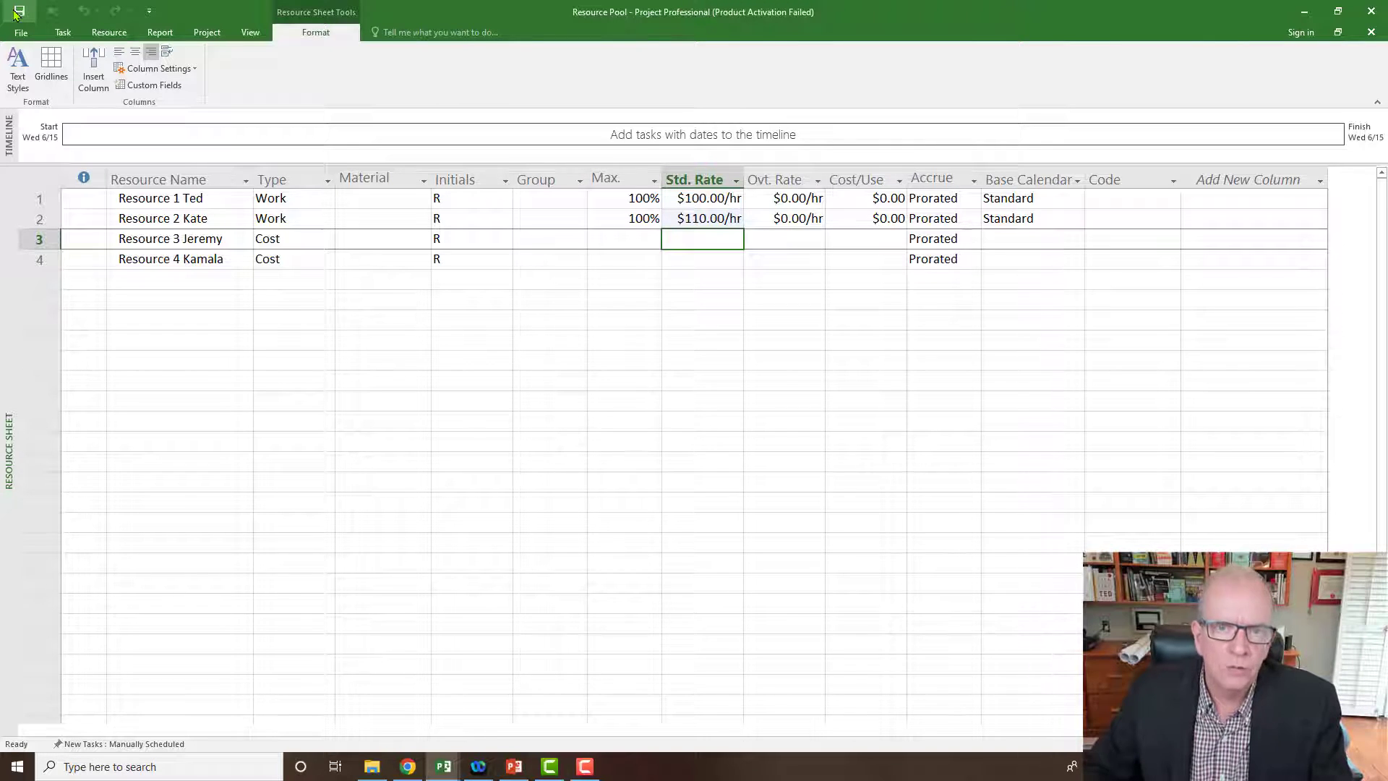
pyautogui.click(406, 308)
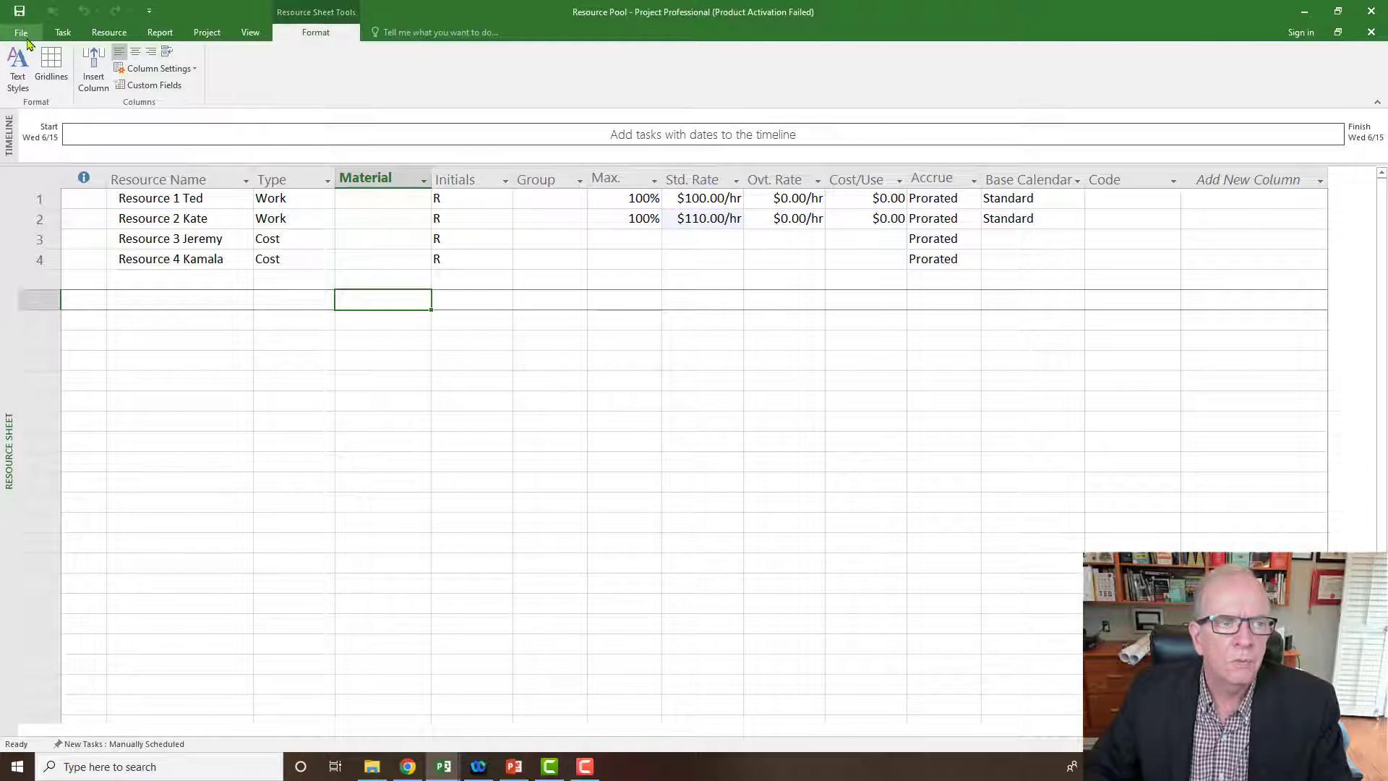
pyautogui.click(64, 34)
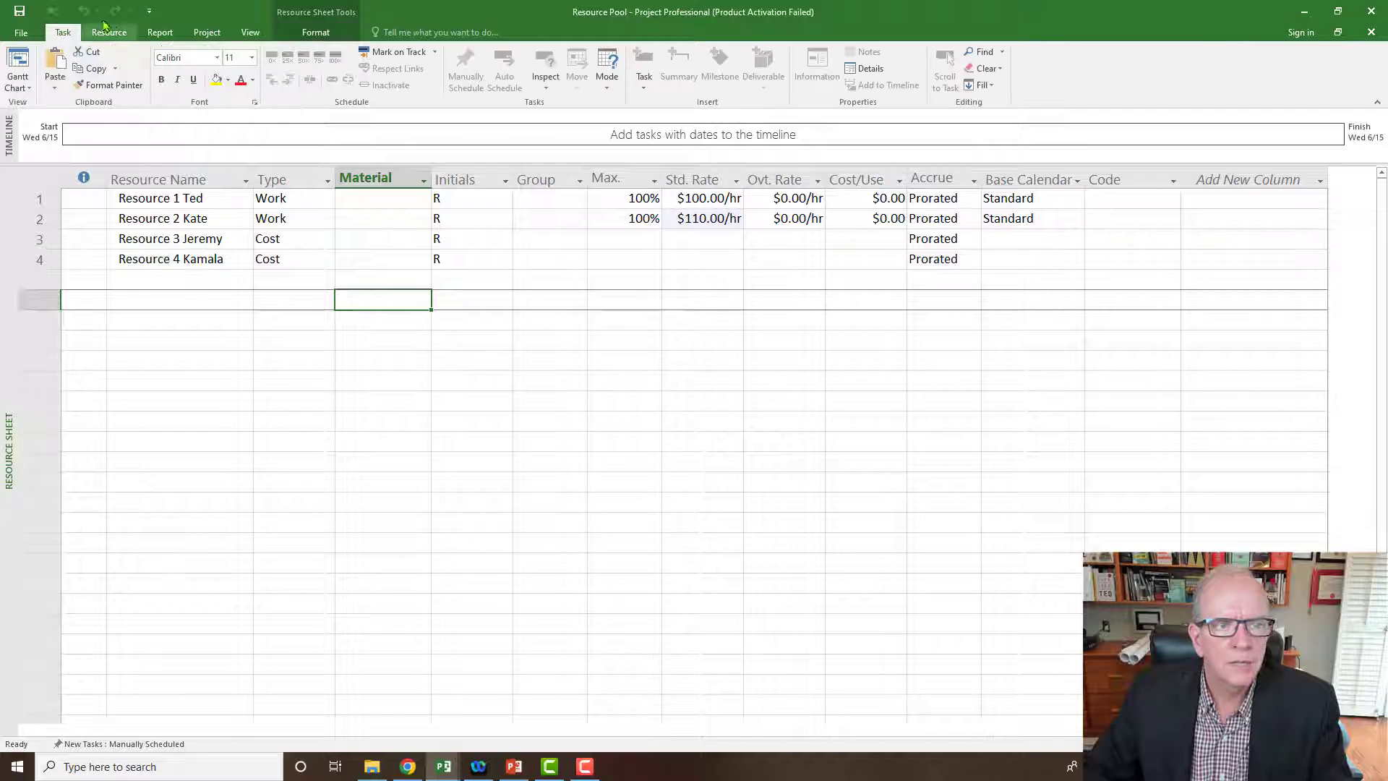
# - Make Tutorial 36 Practice Project 1 active and widen its task table to show the Predecessors column
pyautogui.click(251, 34)
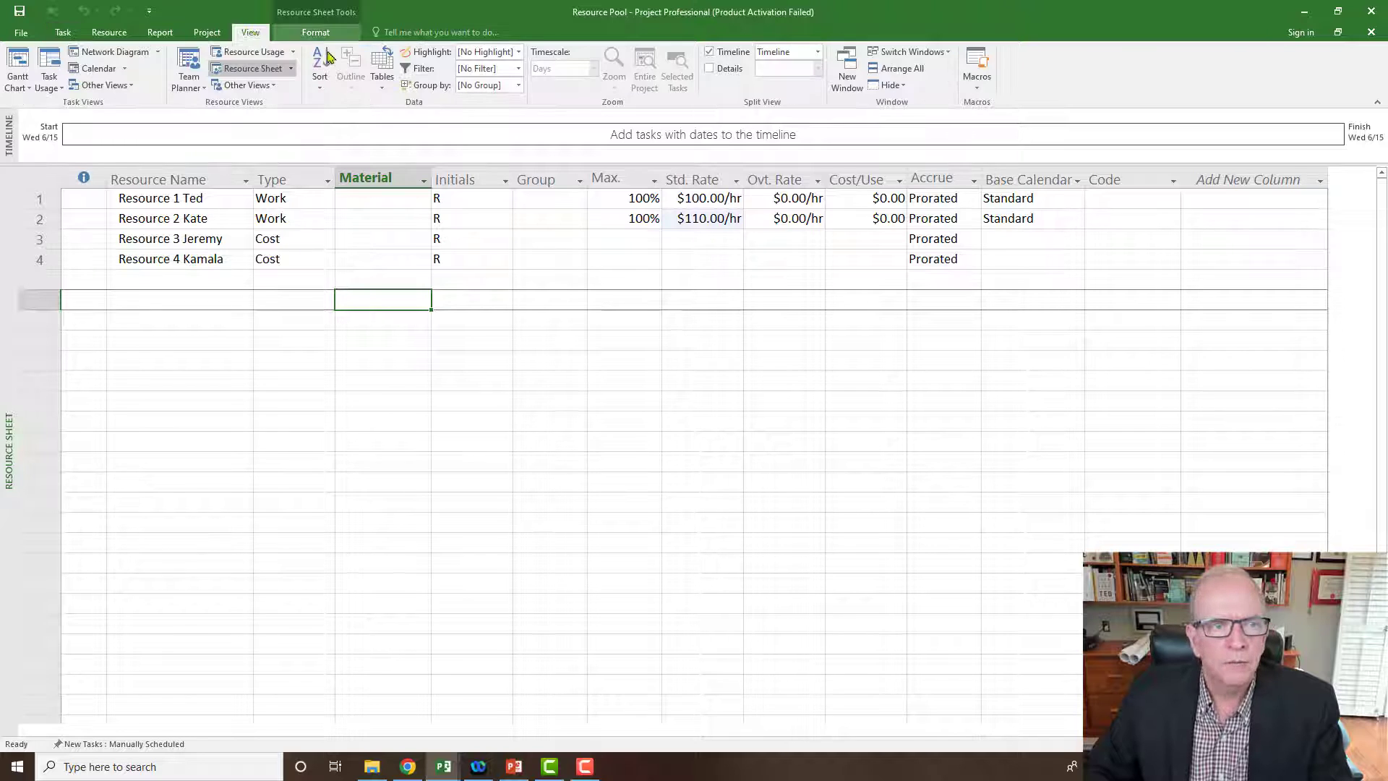
pyautogui.click(950, 53)
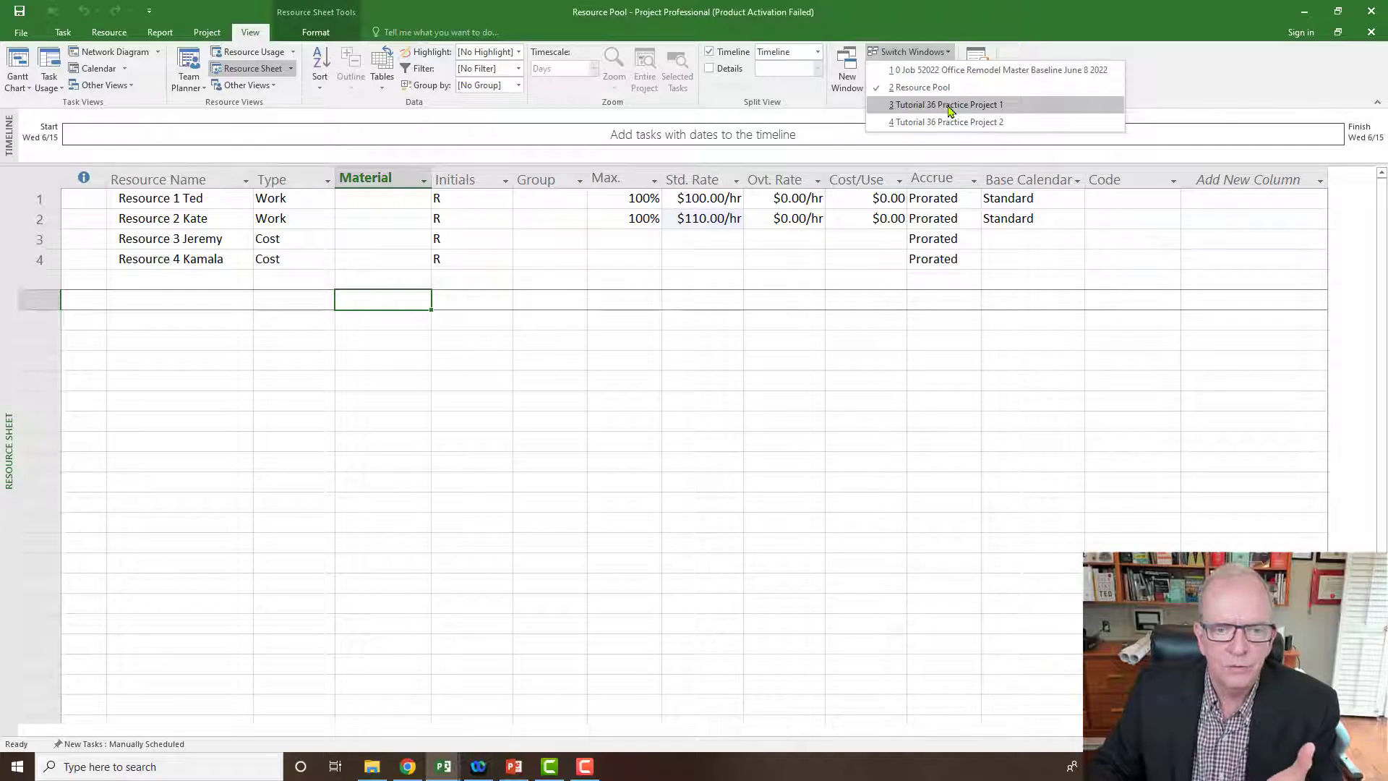
pyautogui.click(949, 106)
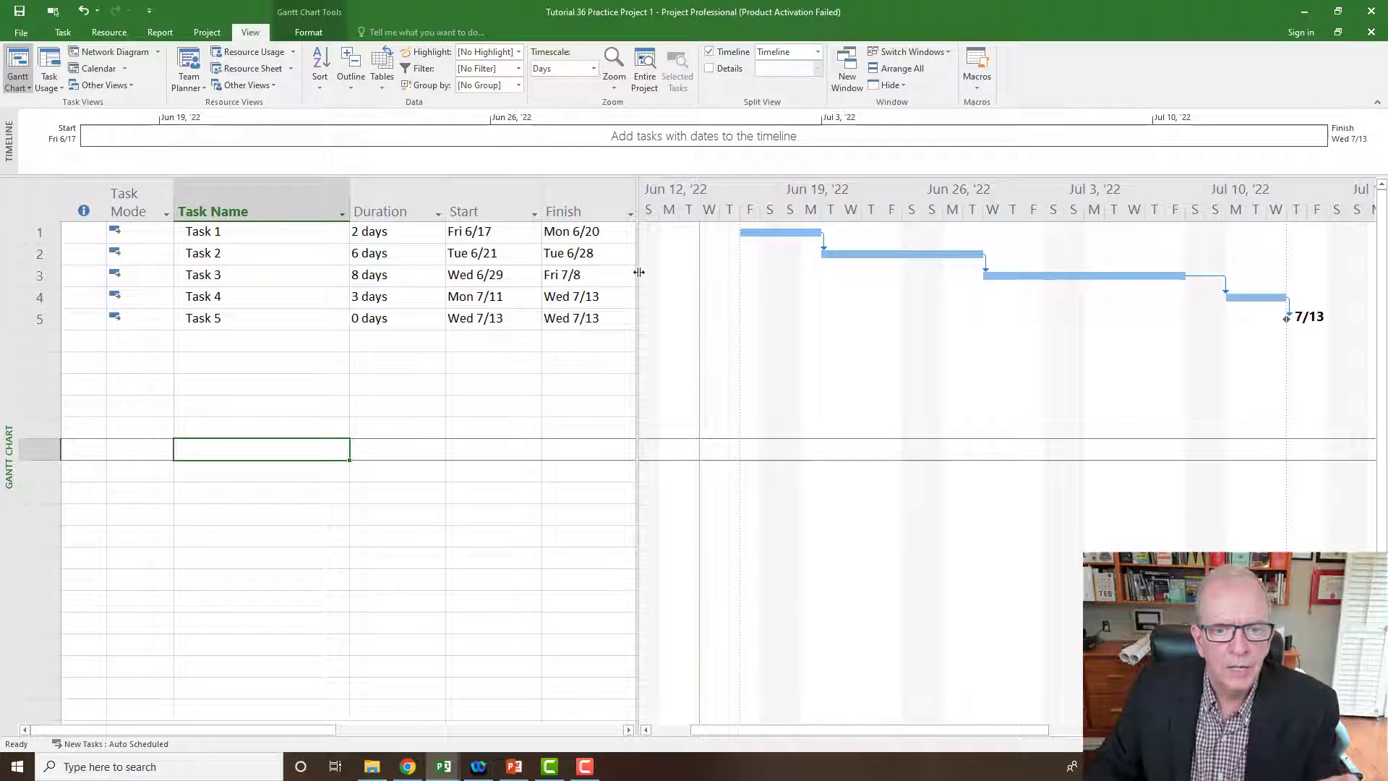
pyautogui.moveTo(641, 272); pyautogui.dragTo(757, 271)
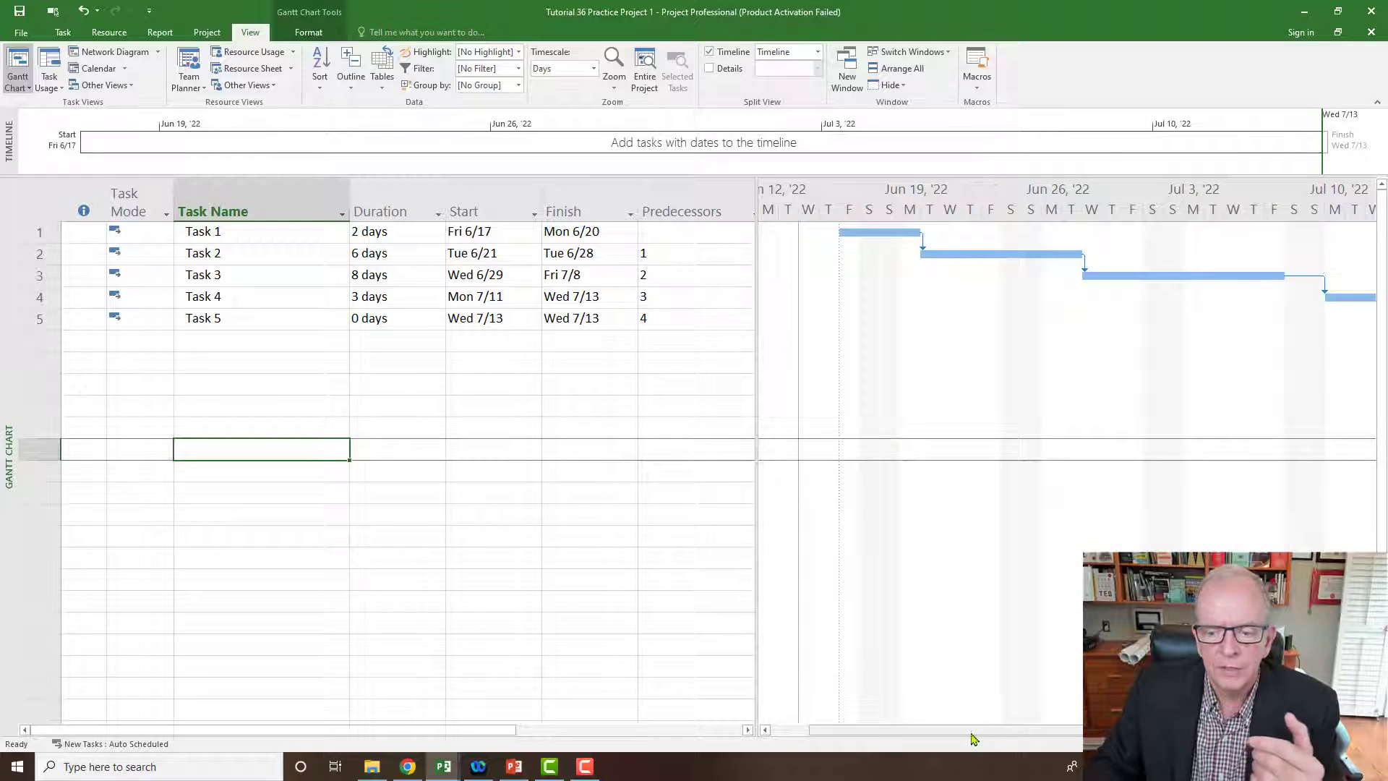
pyautogui.moveTo(970, 730); pyautogui.dragTo(978, 727)
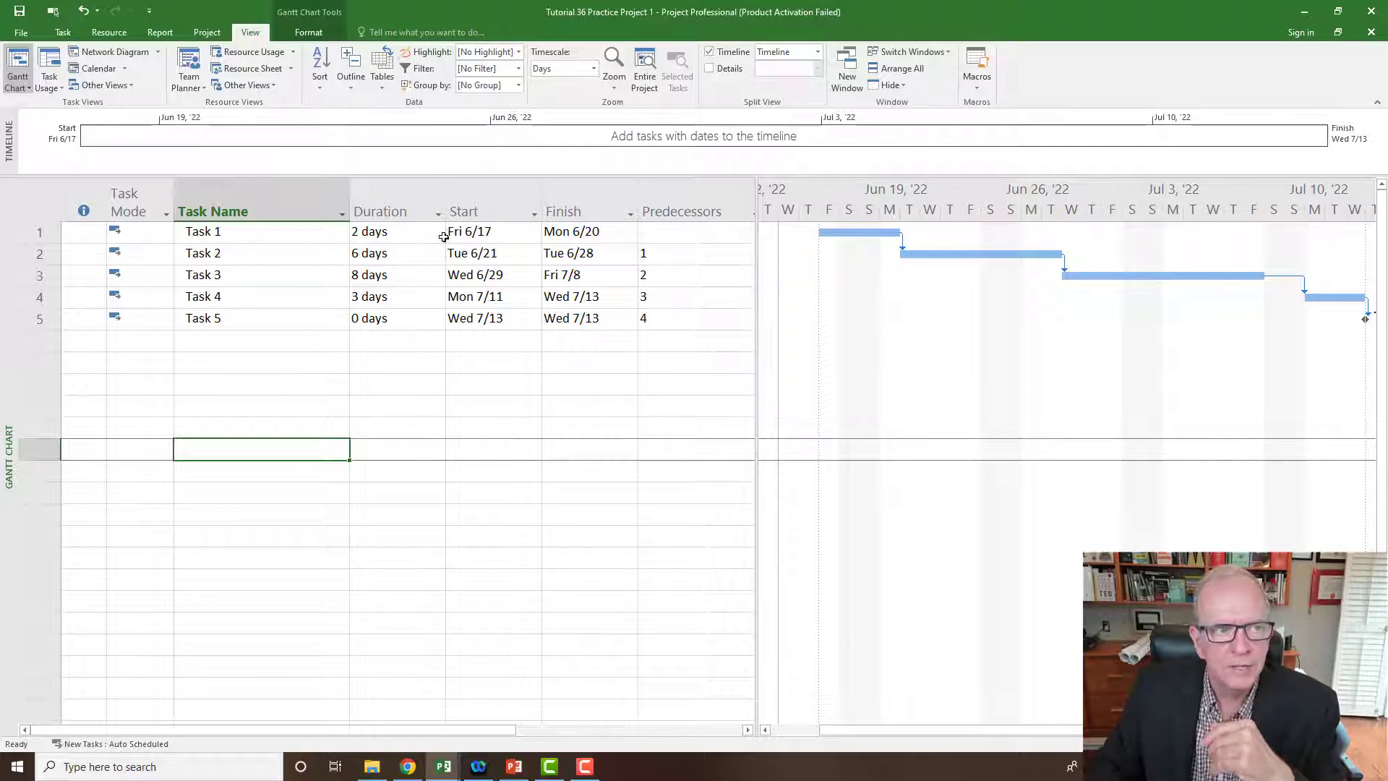
# - Check the Gantt chart's Text Styles settings and close them unchanged
pyautogui.click(308, 33)
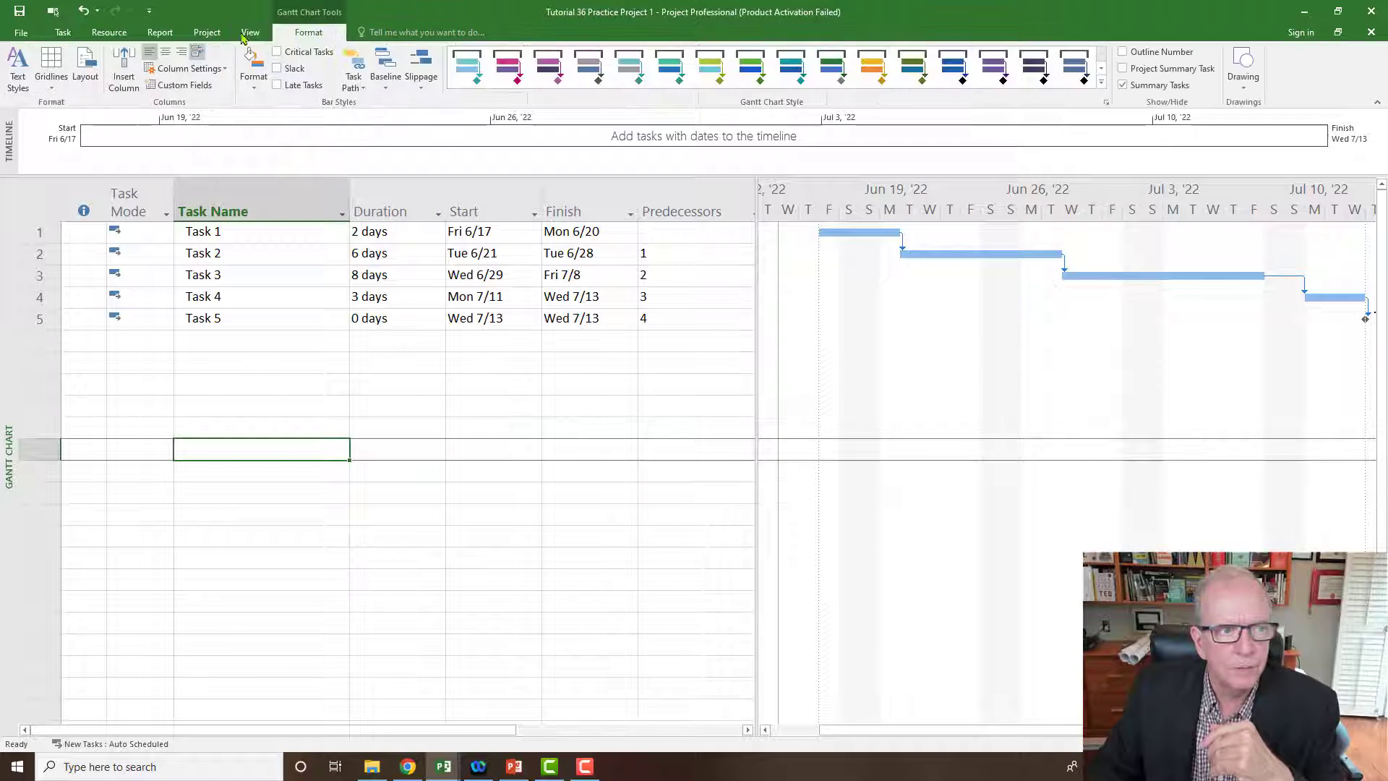
pyautogui.click(24, 68)
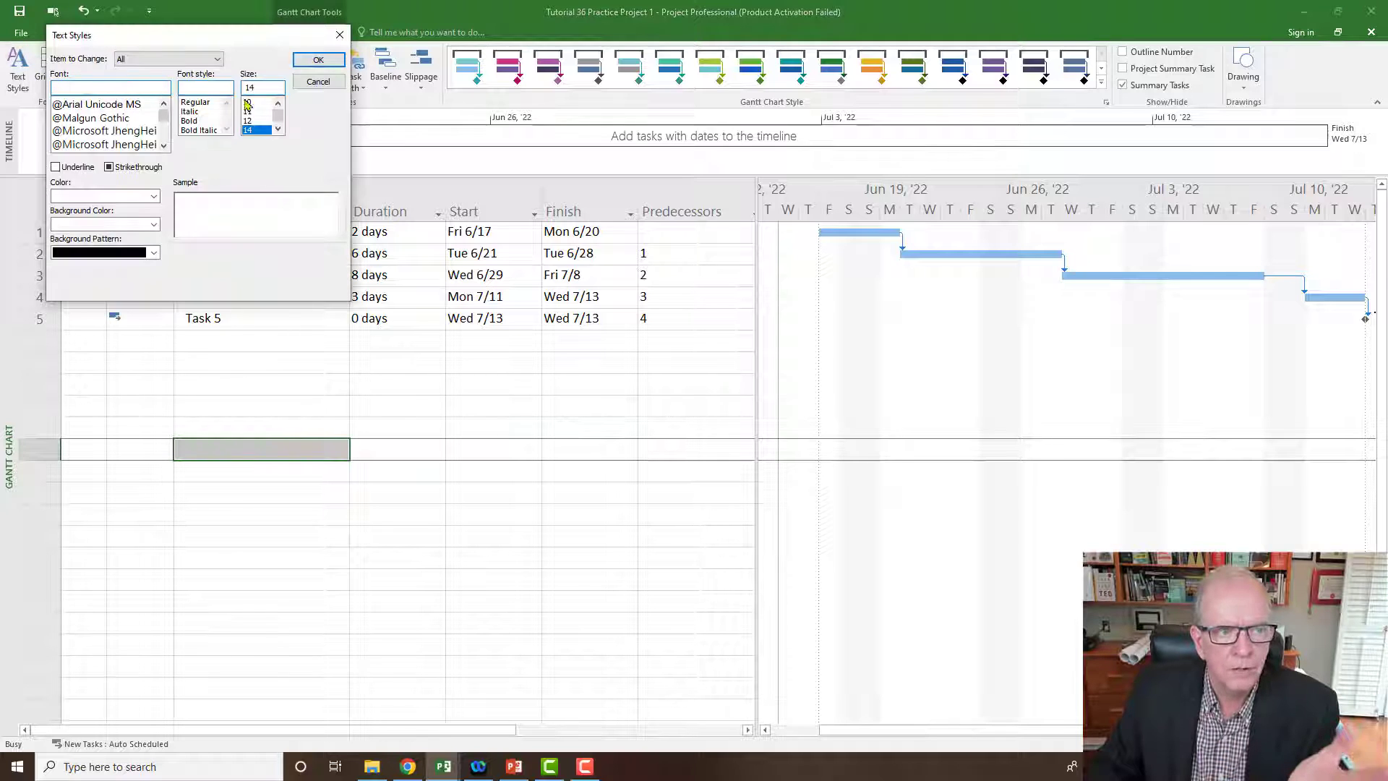
pyautogui.click(339, 34)
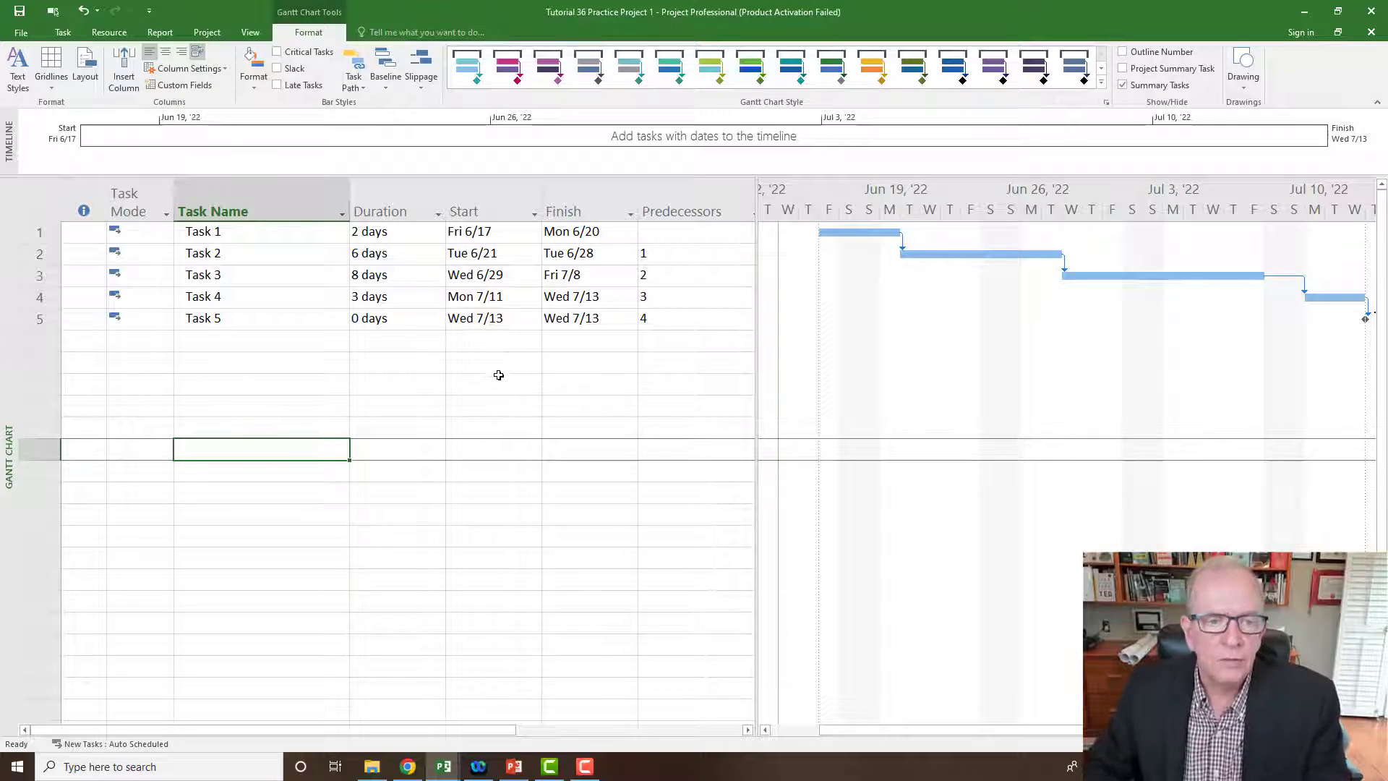
# - Show Practice Project 1 as a Resource Sheet with text style size 14
pyautogui.rightClick(7, 361)
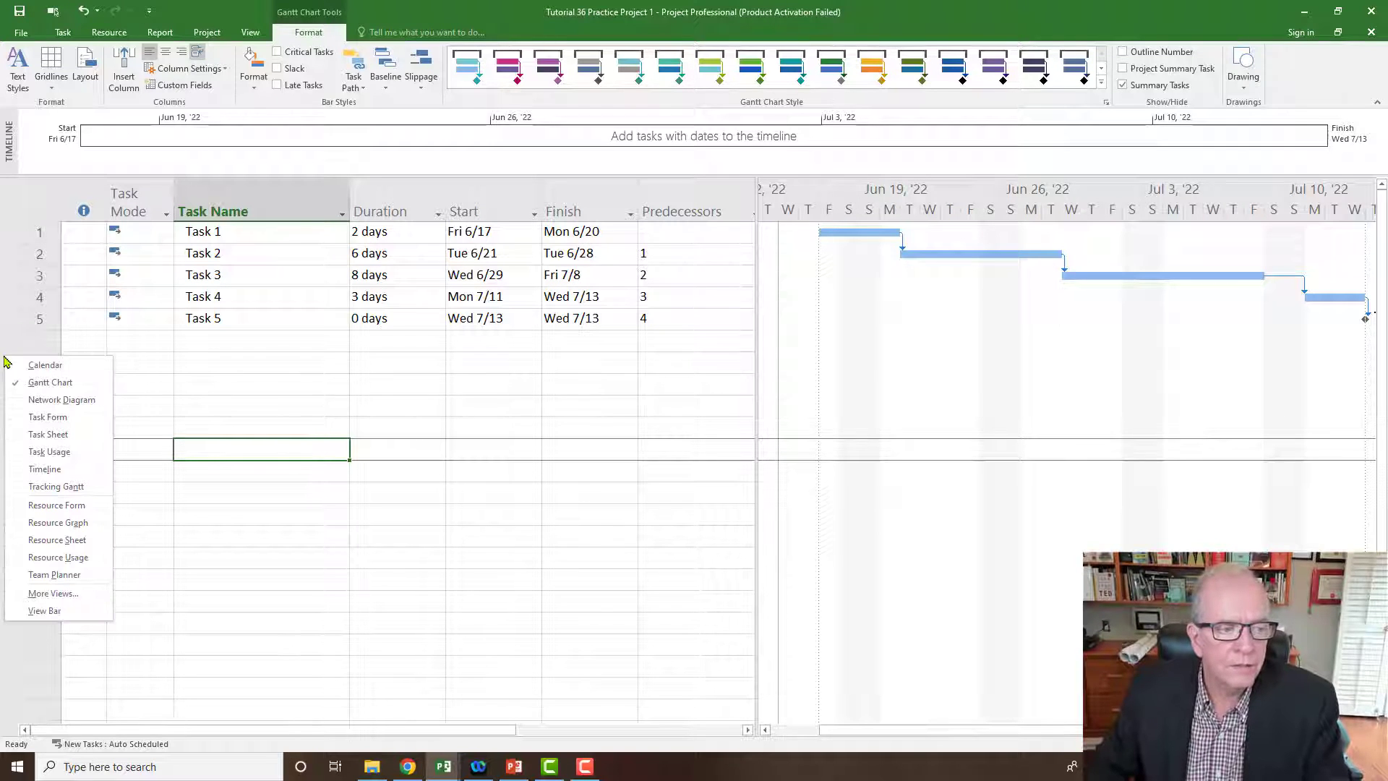
pyautogui.click(19, 542)
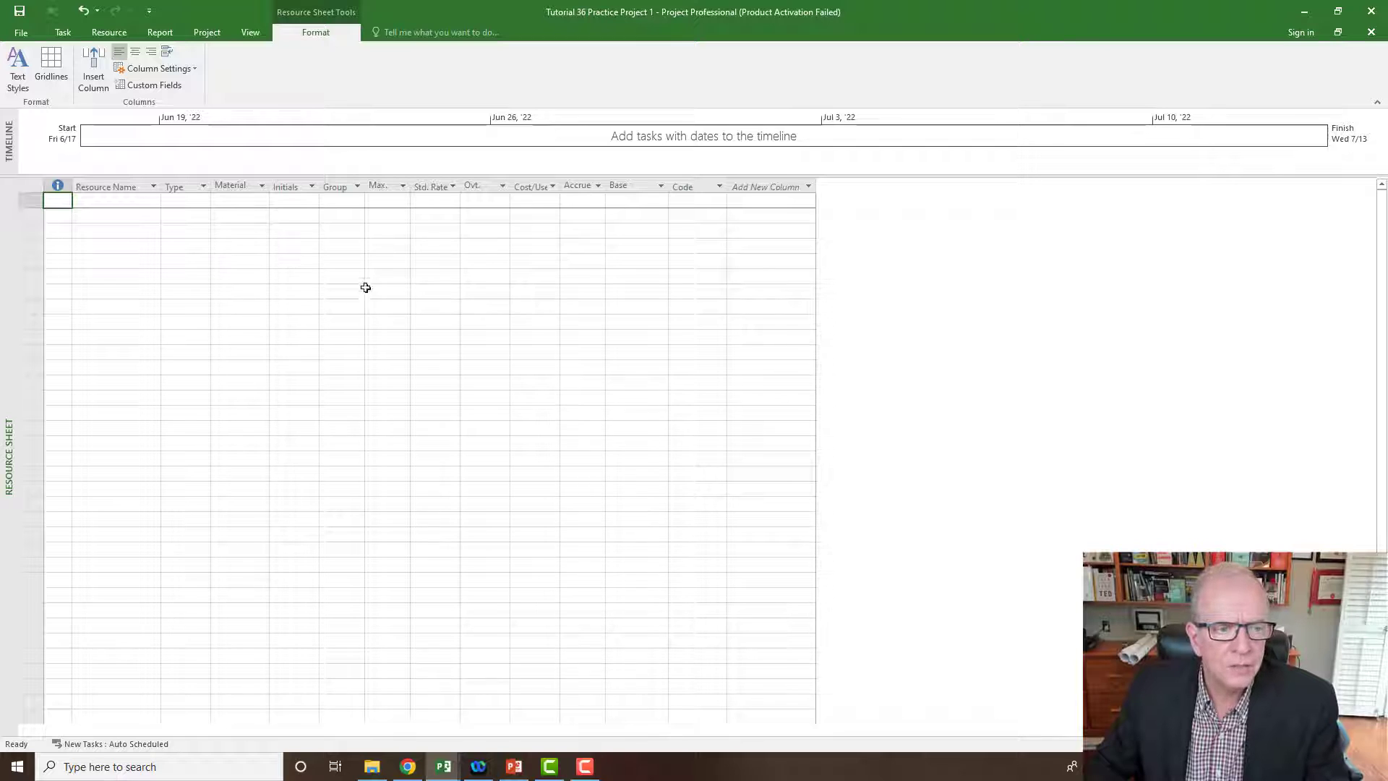
pyautogui.click(19, 64)
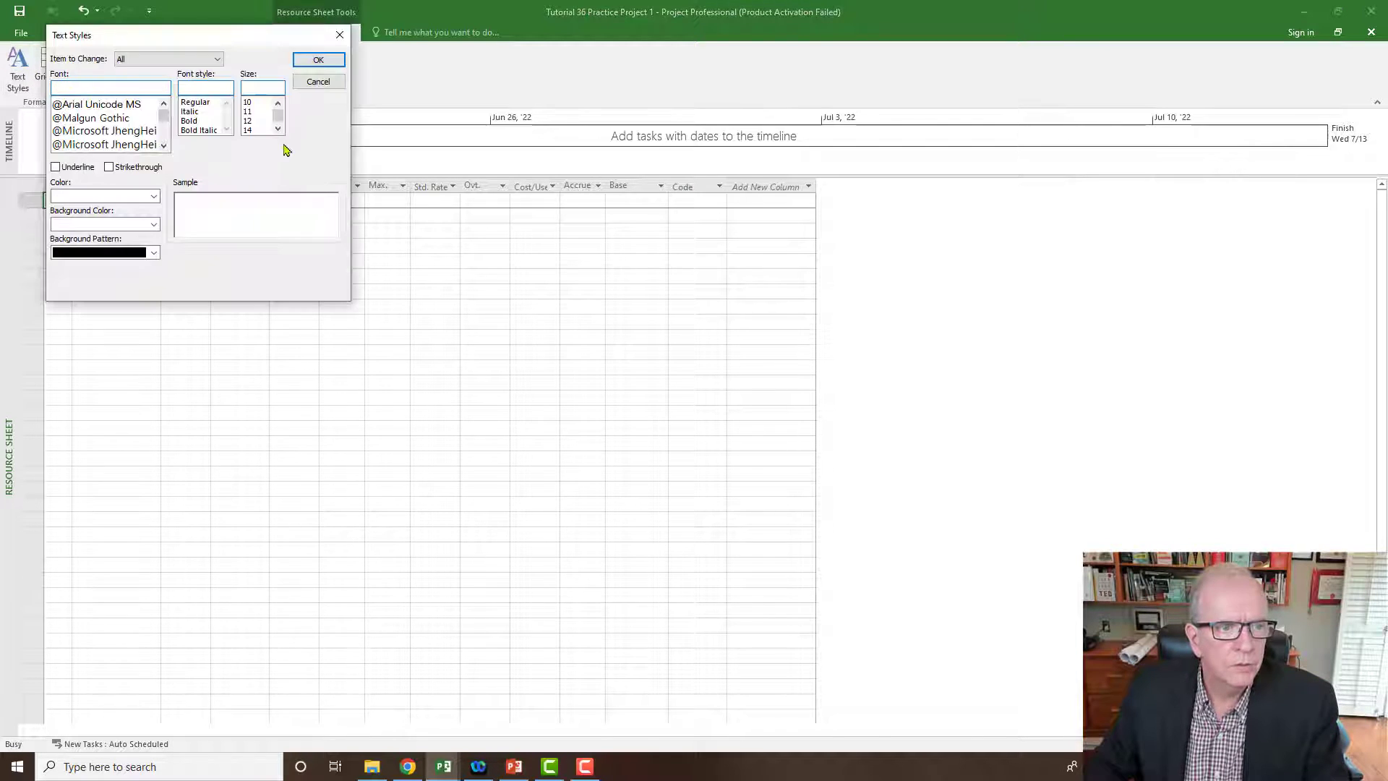
pyautogui.click(261, 128)
pyautogui.click(318, 58)
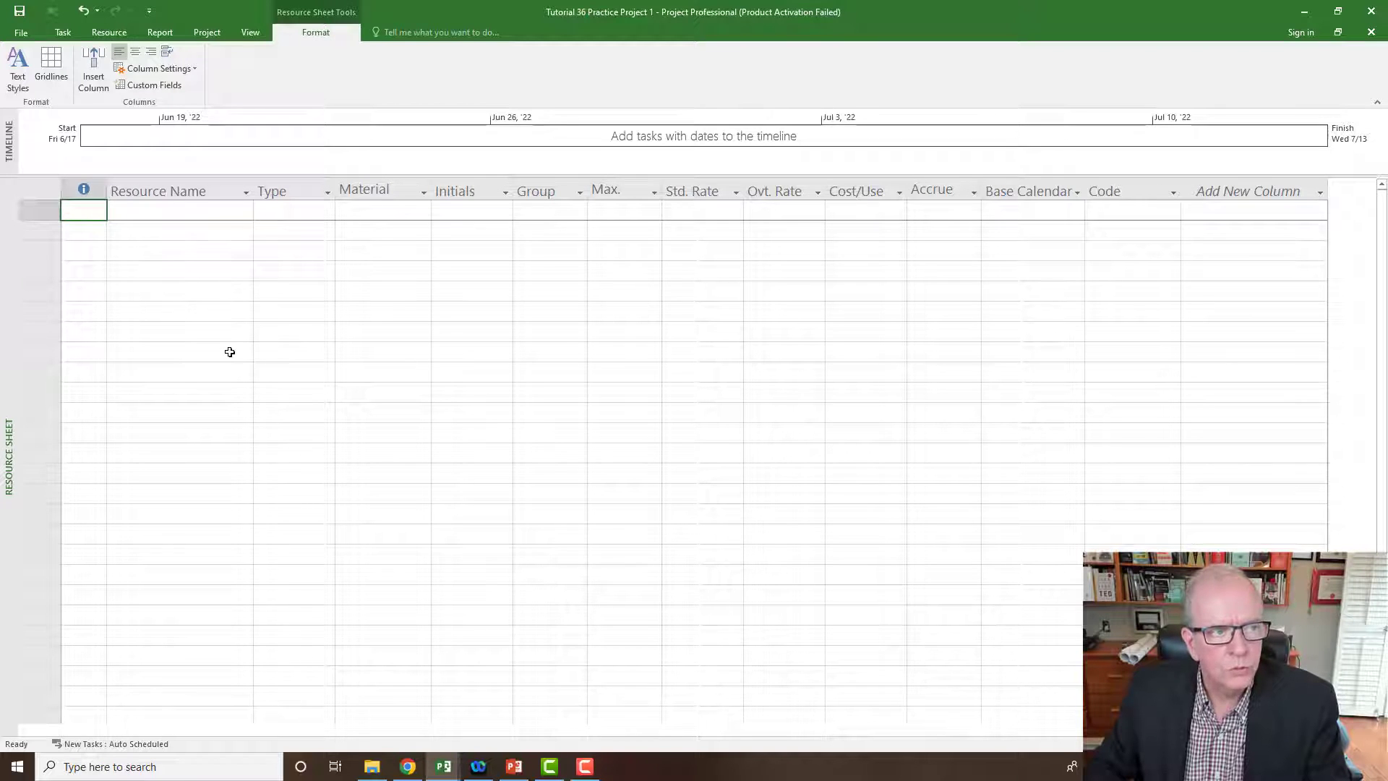
# - Bring up the Share Resources settings from Resource > Resource Pool
pyautogui.click(106, 33)
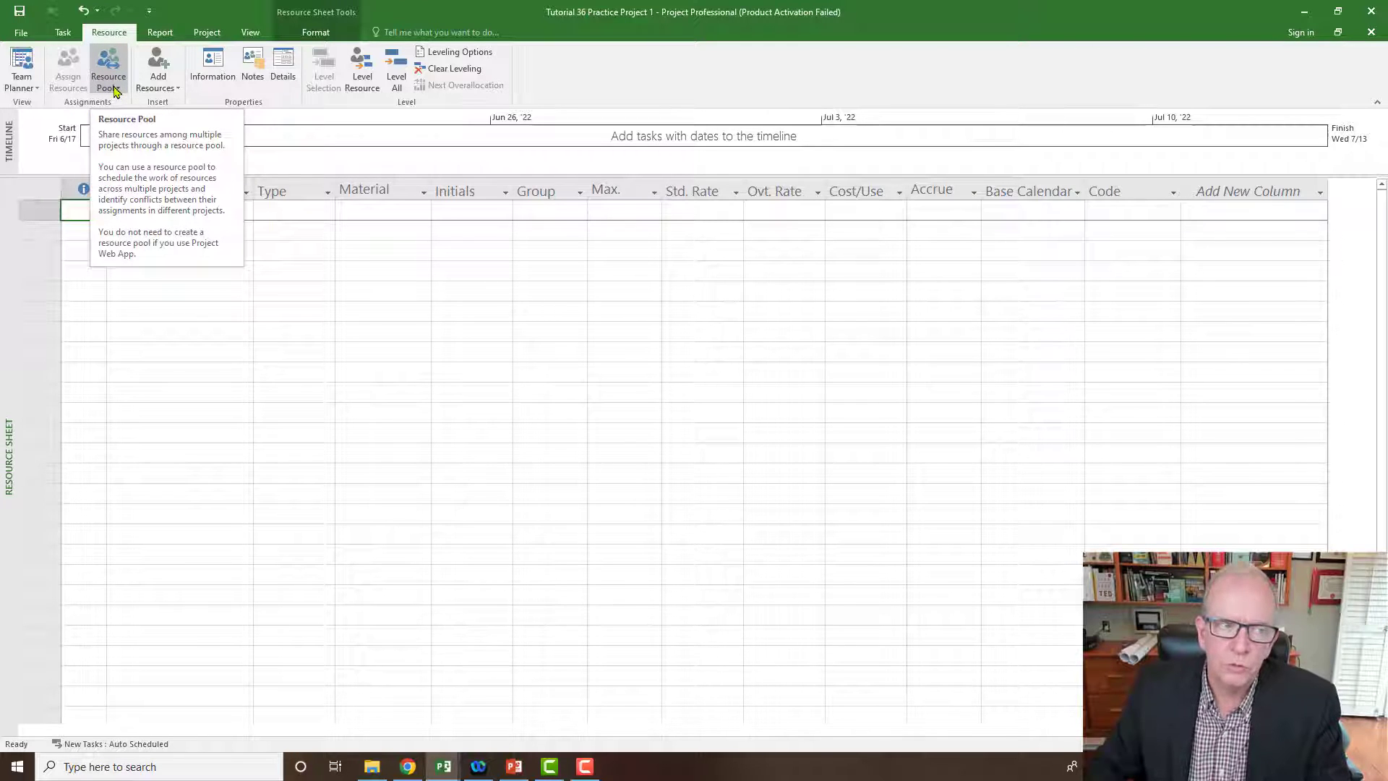
pyautogui.click(114, 91)
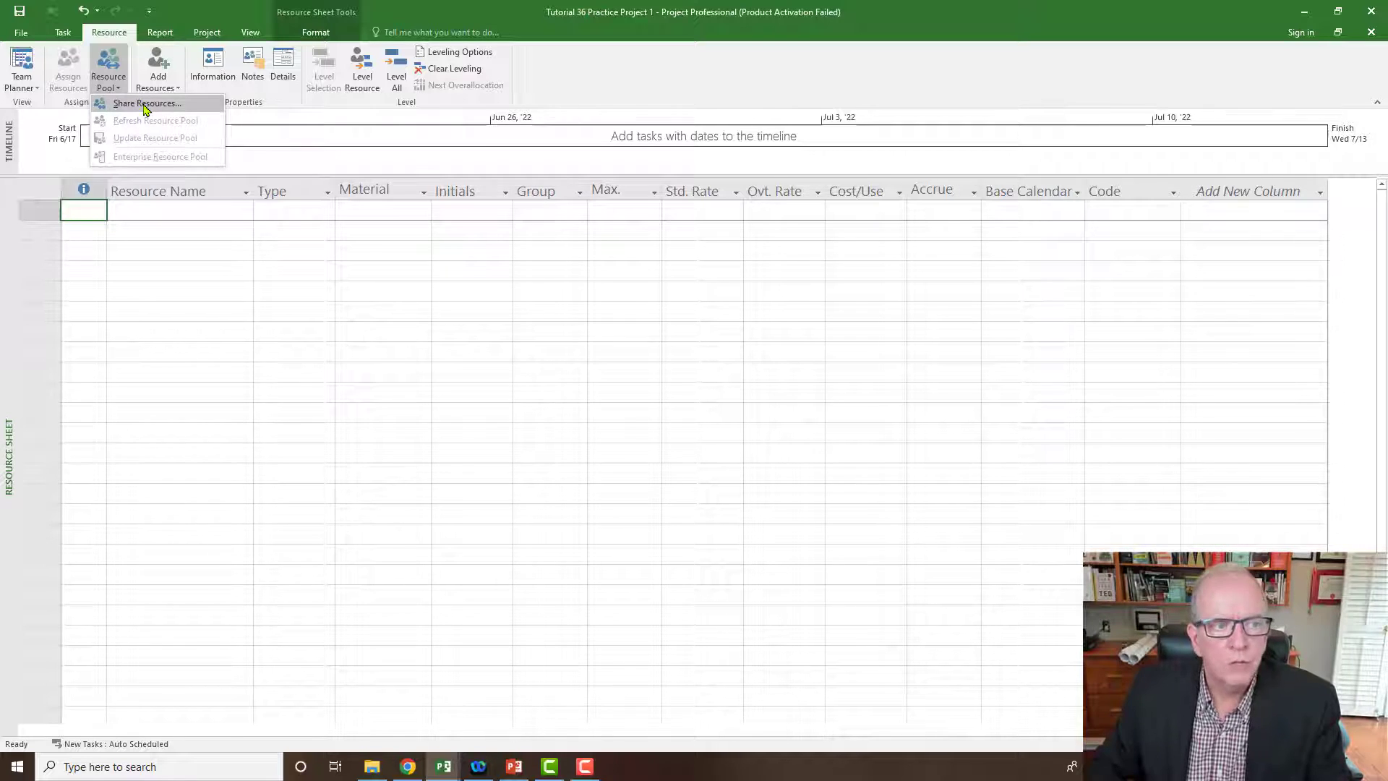
pyautogui.click(143, 105)
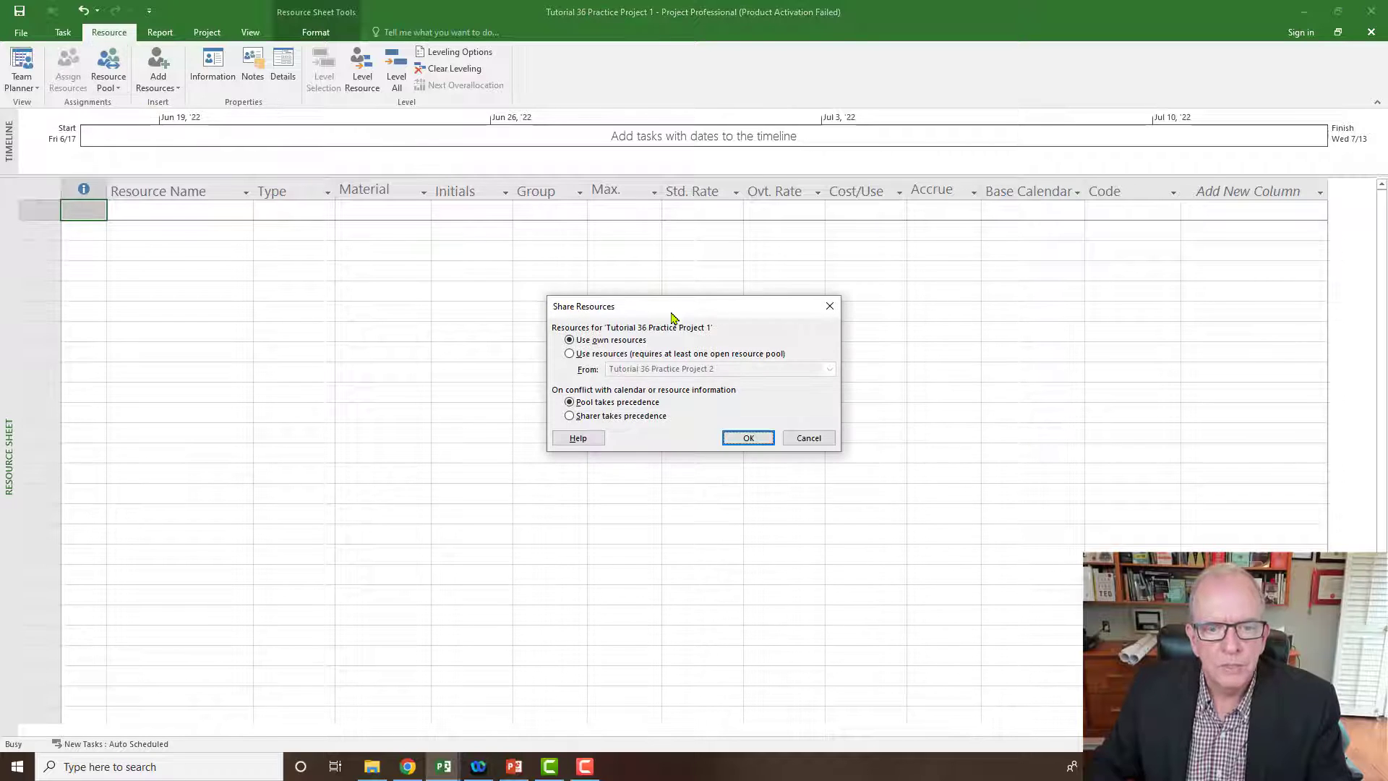
# - Choose 'Use resources' and pick Resource Pool as the source project in Share Resources
pyautogui.moveTo(676, 306); pyautogui.dragTo(546, 169)
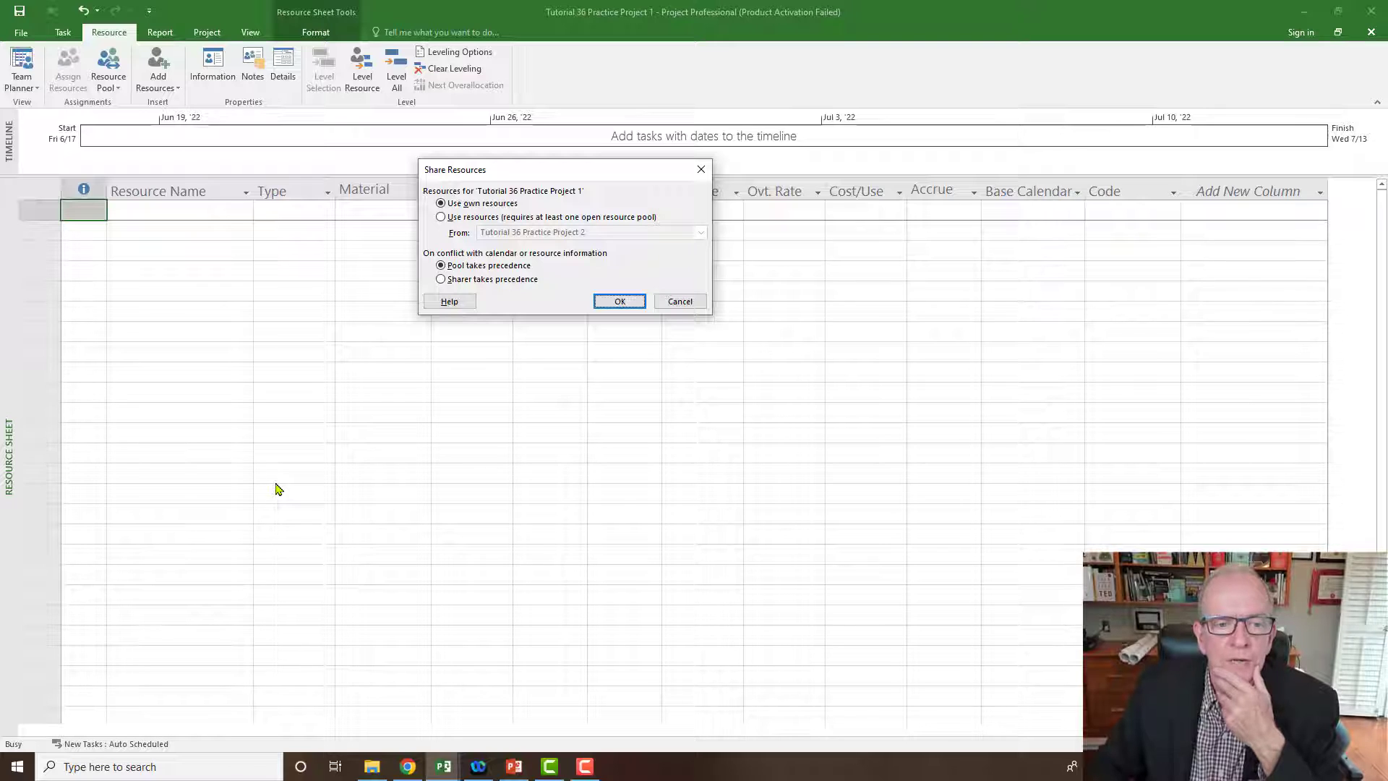
pyautogui.click(443, 220)
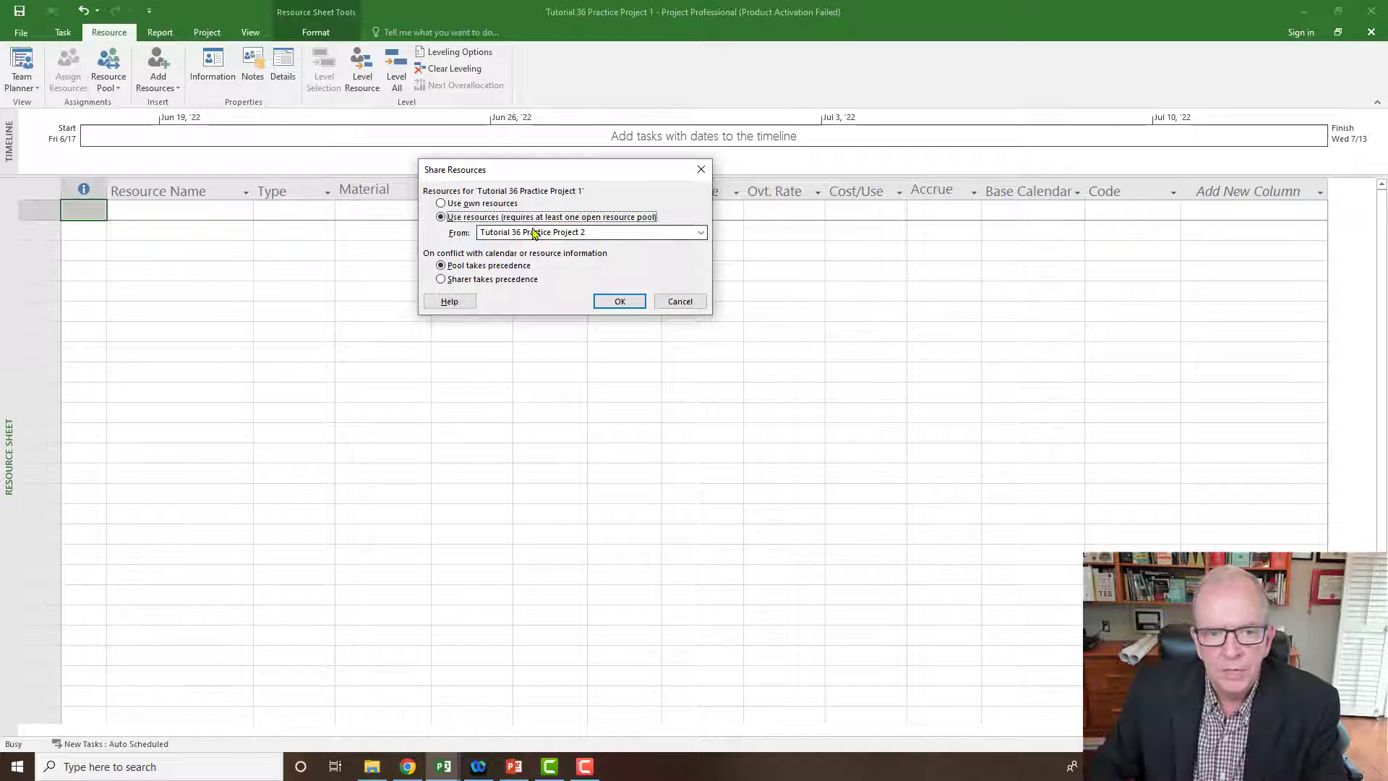
pyautogui.click(701, 234)
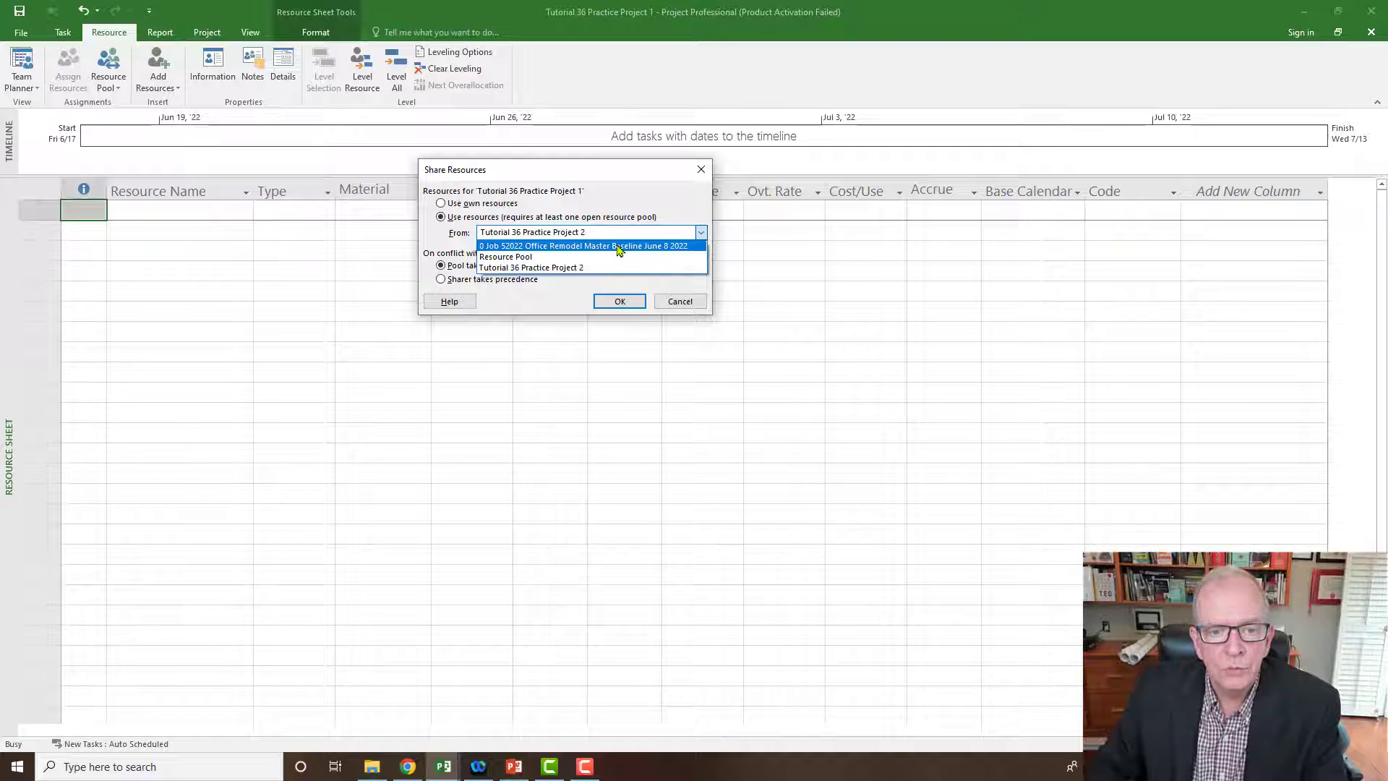
pyautogui.click(527, 257)
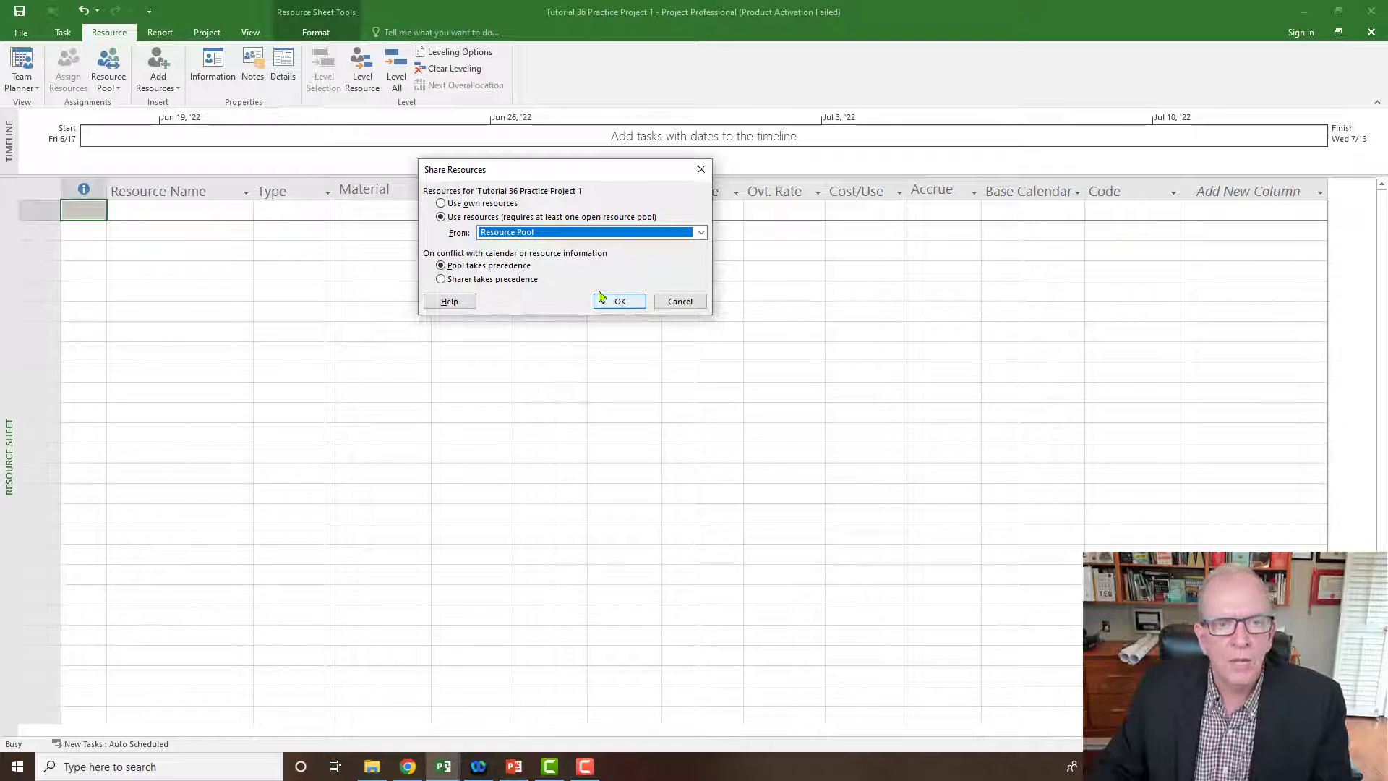
# - Confirm sharing from Resource Pool so its four resources fill the sheet, then return toward the Gantt Chart view
pyautogui.click(701, 235)
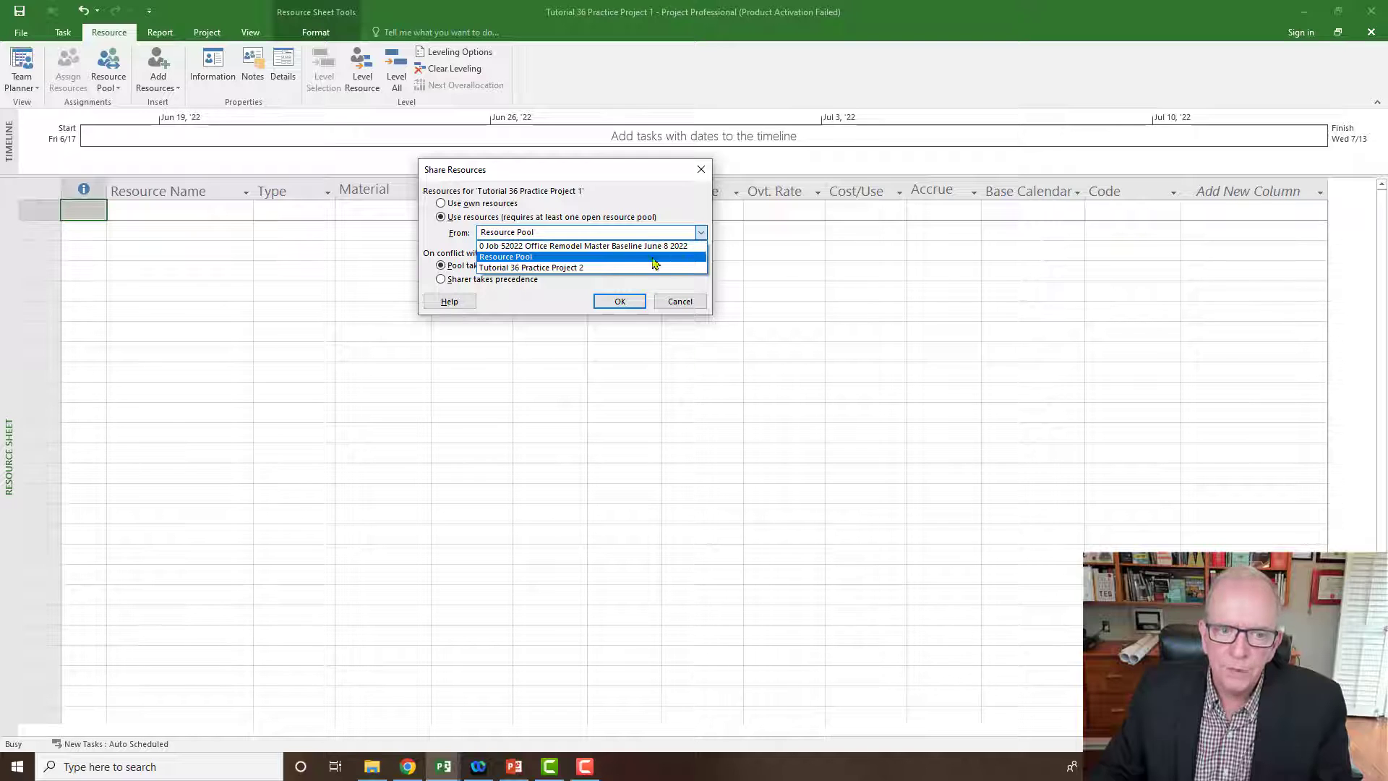
pyautogui.click(610, 258)
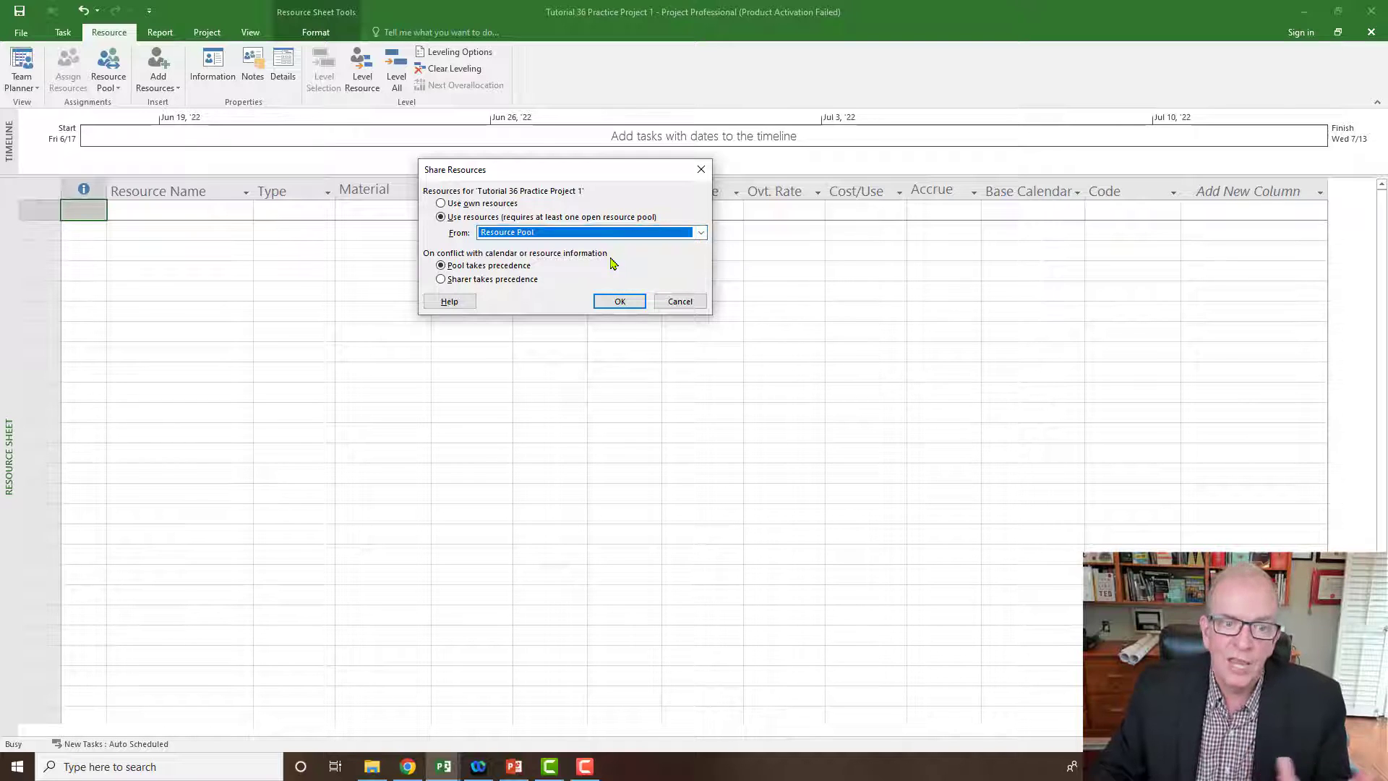
pyautogui.click(617, 304)
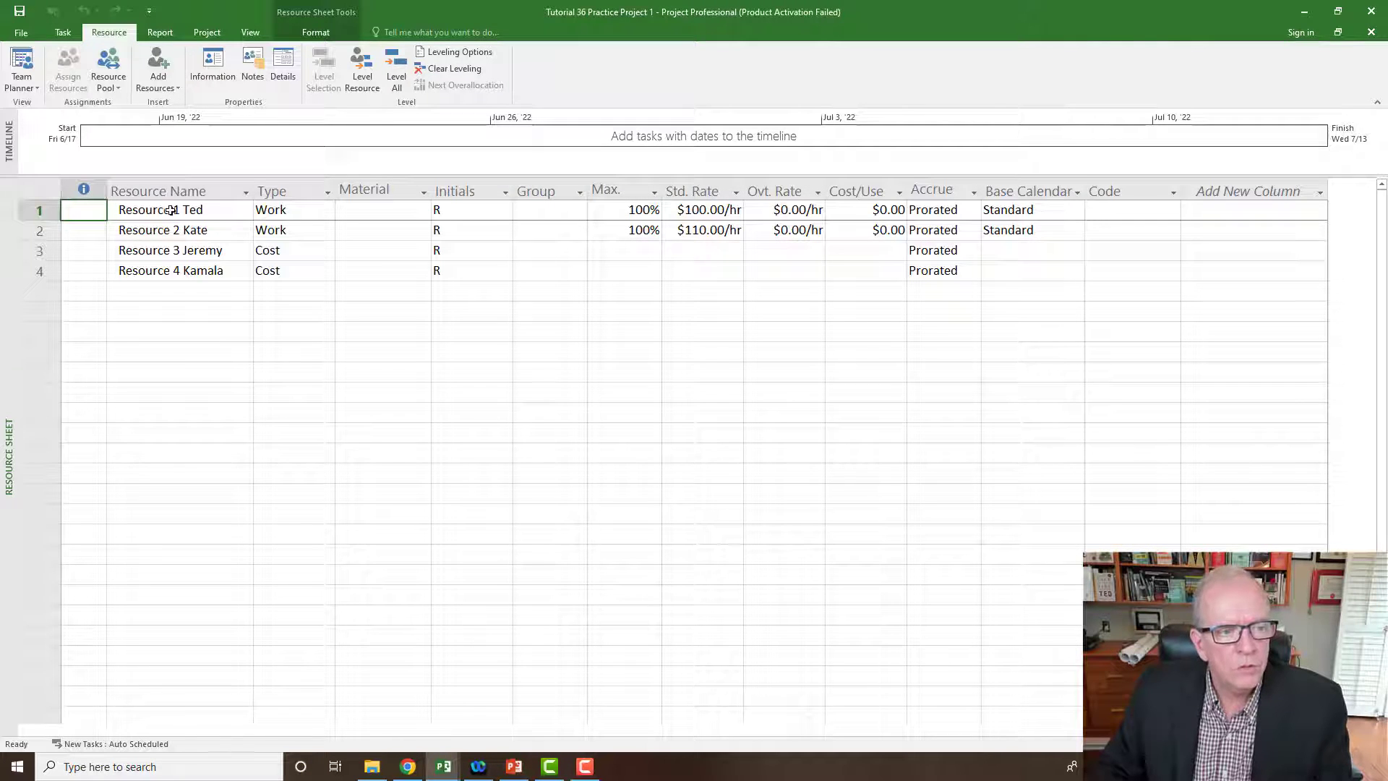
pyautogui.click(168, 210)
pyautogui.click(191, 253)
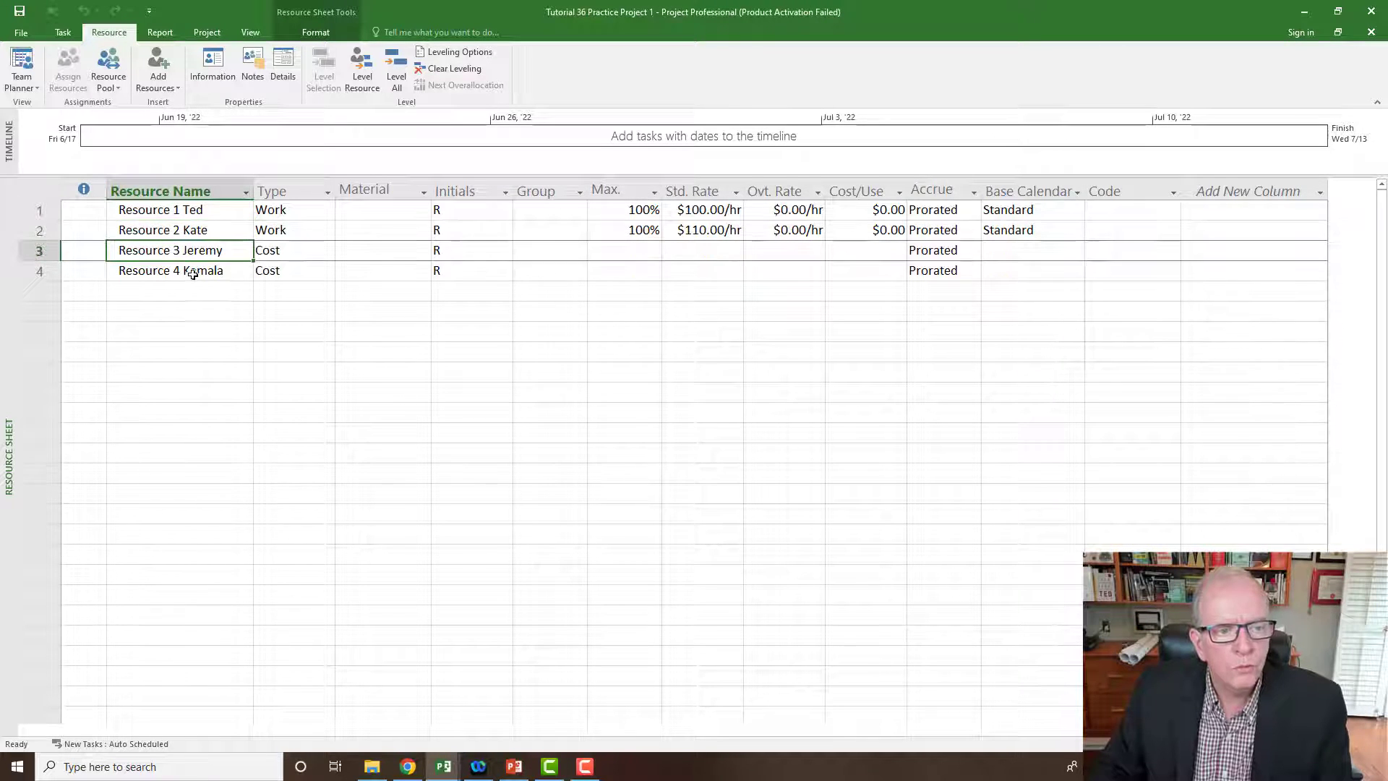
pyautogui.click(194, 273)
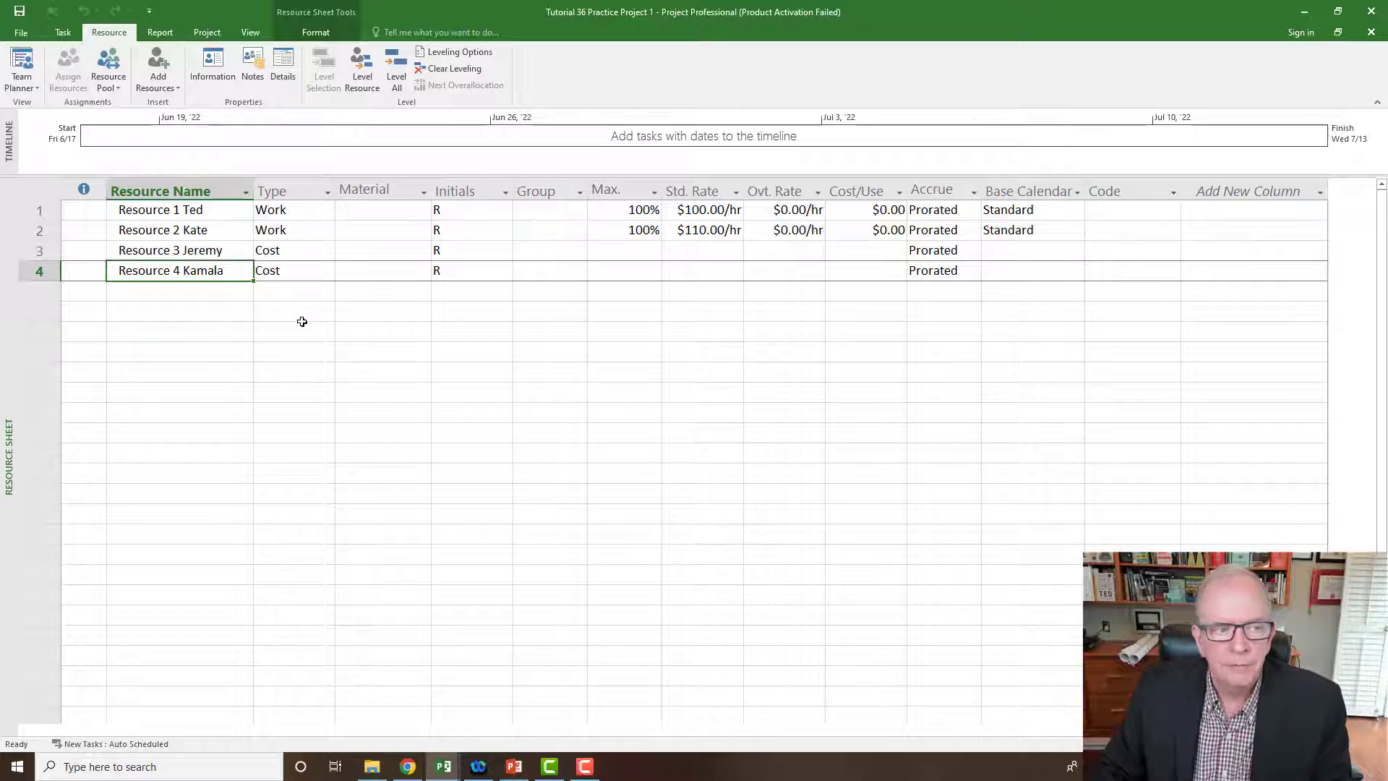
pyautogui.rightClick(7, 274)
# - In Assign Resources, give Task 1 Ted and Task 2 Kate
pyautogui.click(27, 299)
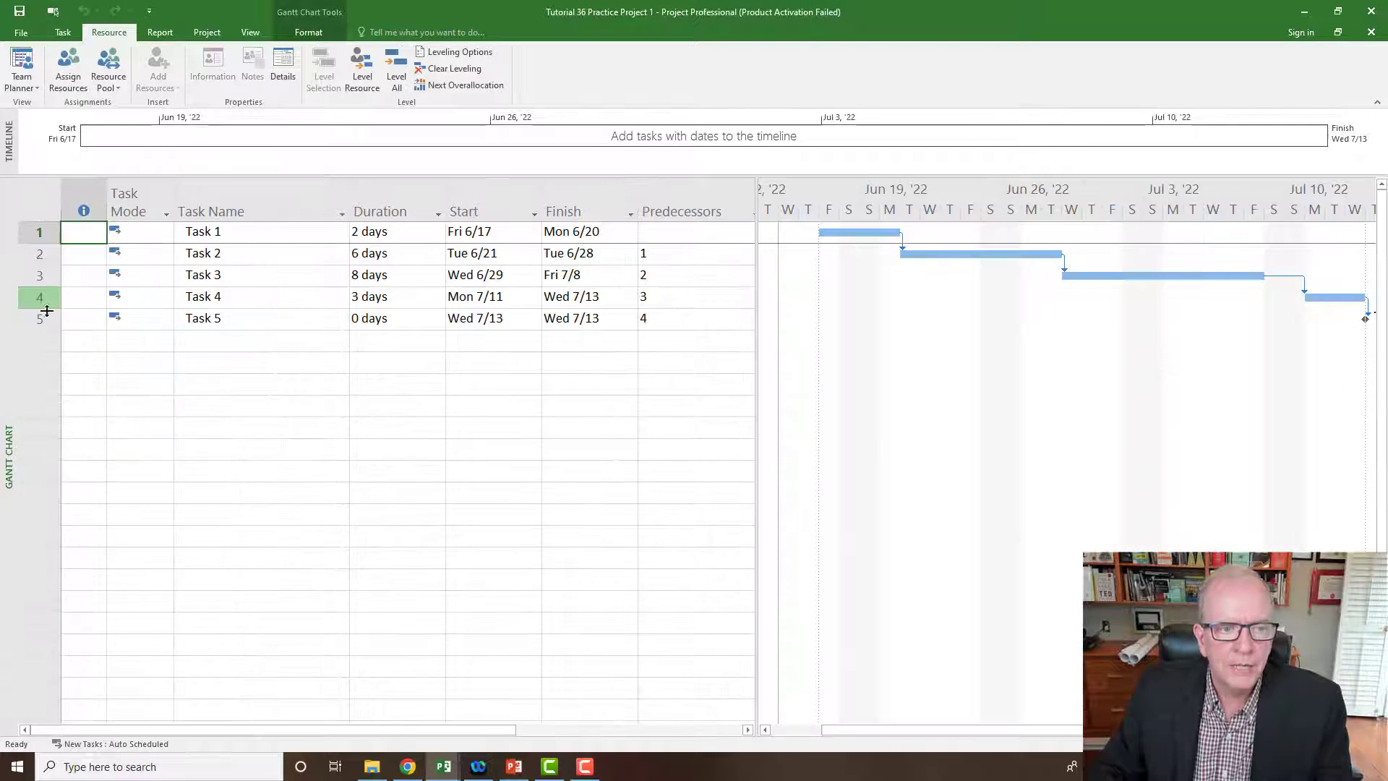
pyautogui.click(69, 76)
pyautogui.moveTo(648, 246)
pyautogui.mouseDown()
pyautogui.moveTo(576, 328)
pyautogui.moveTo(470, 360)
pyautogui.mouseUp()
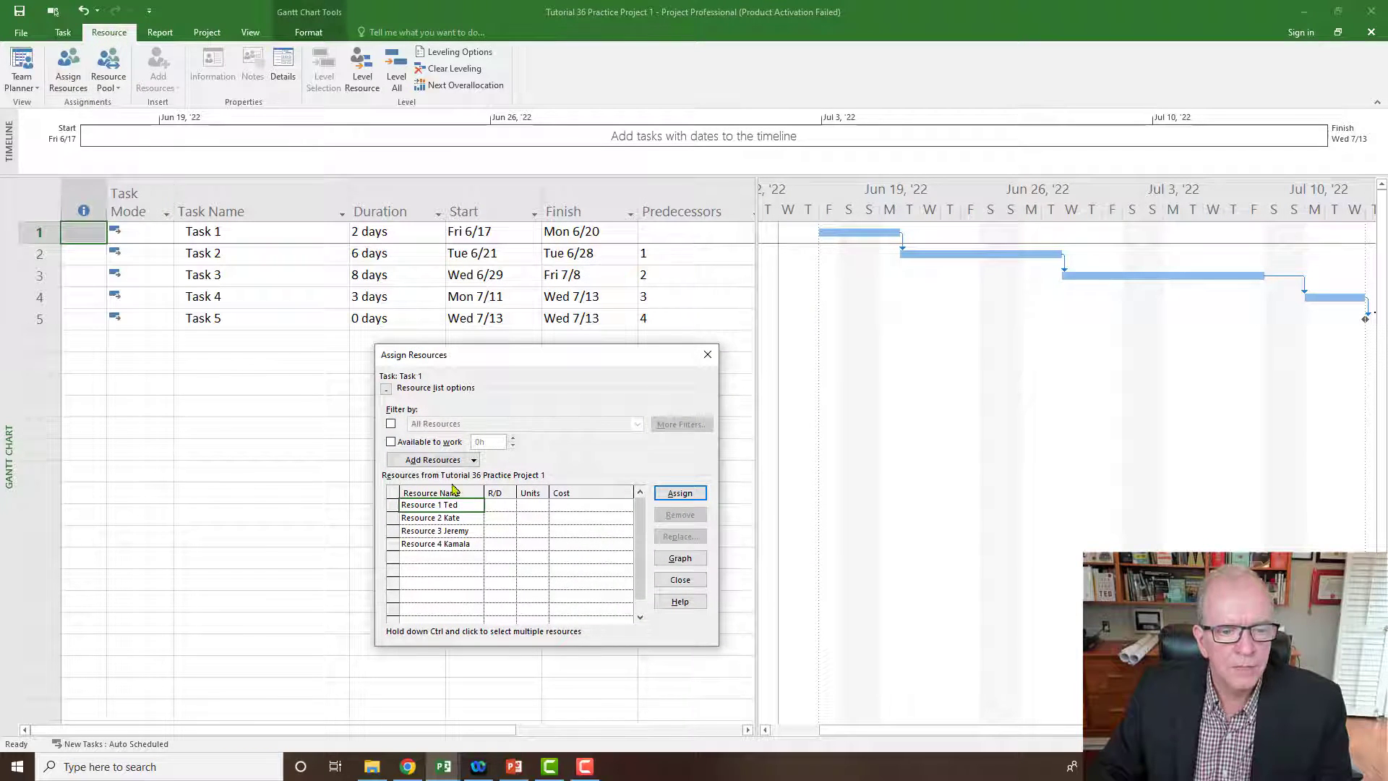
pyautogui.click(245, 233)
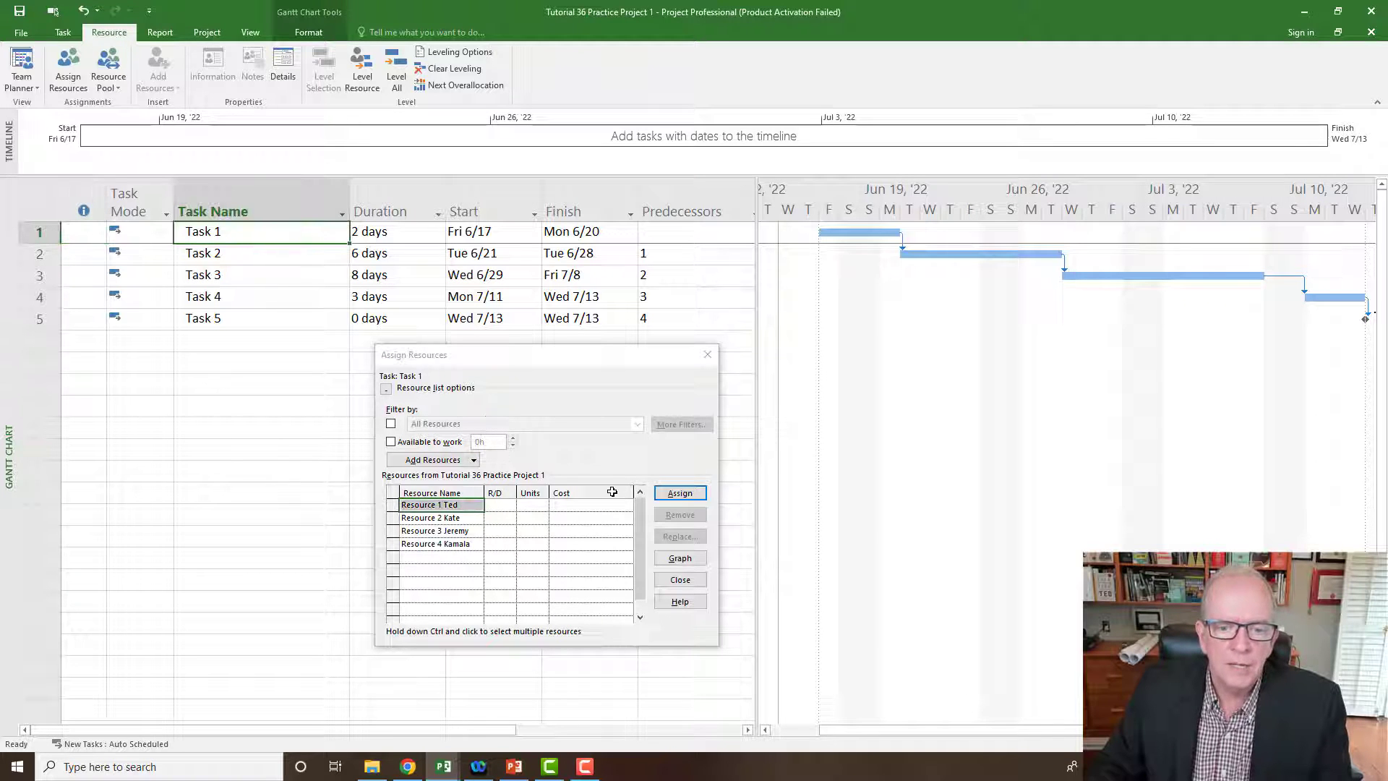
pyautogui.click(680, 495)
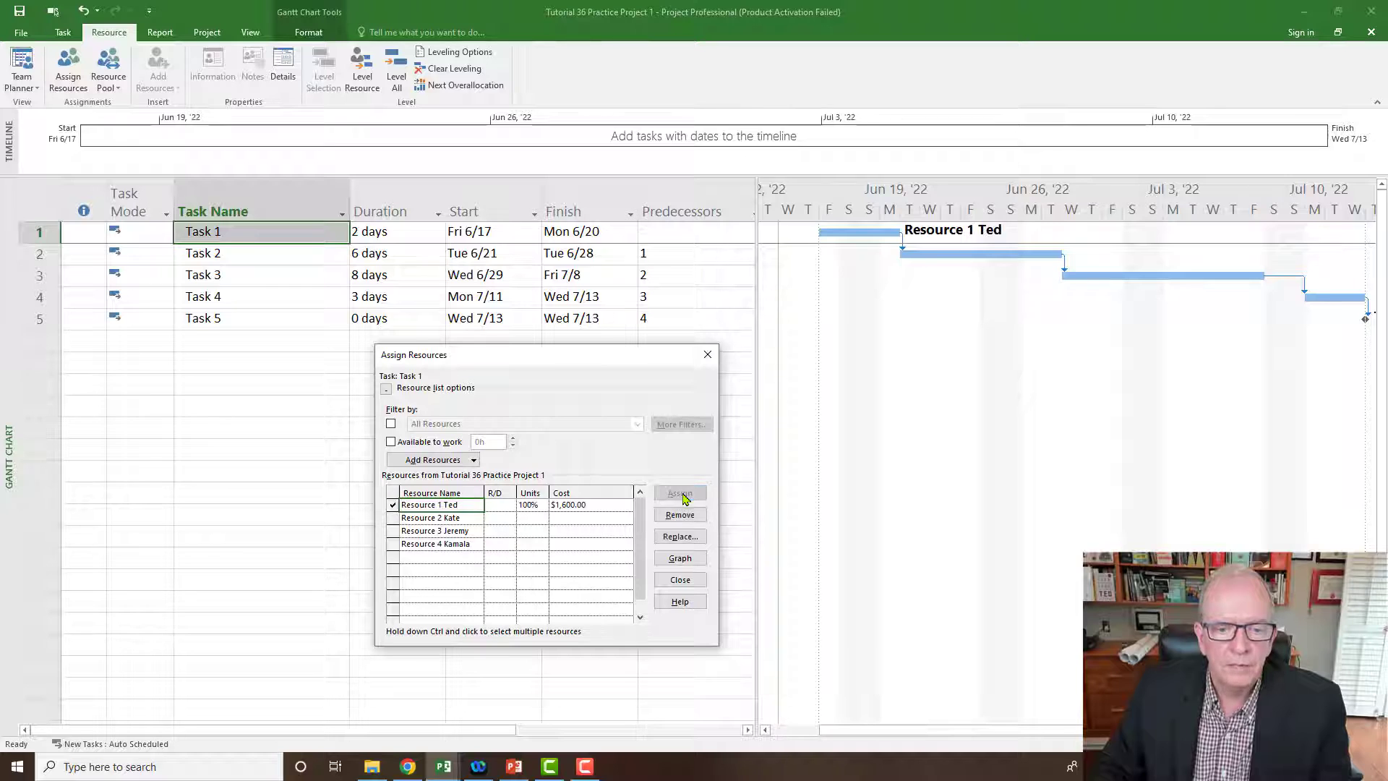
pyautogui.click(257, 257)
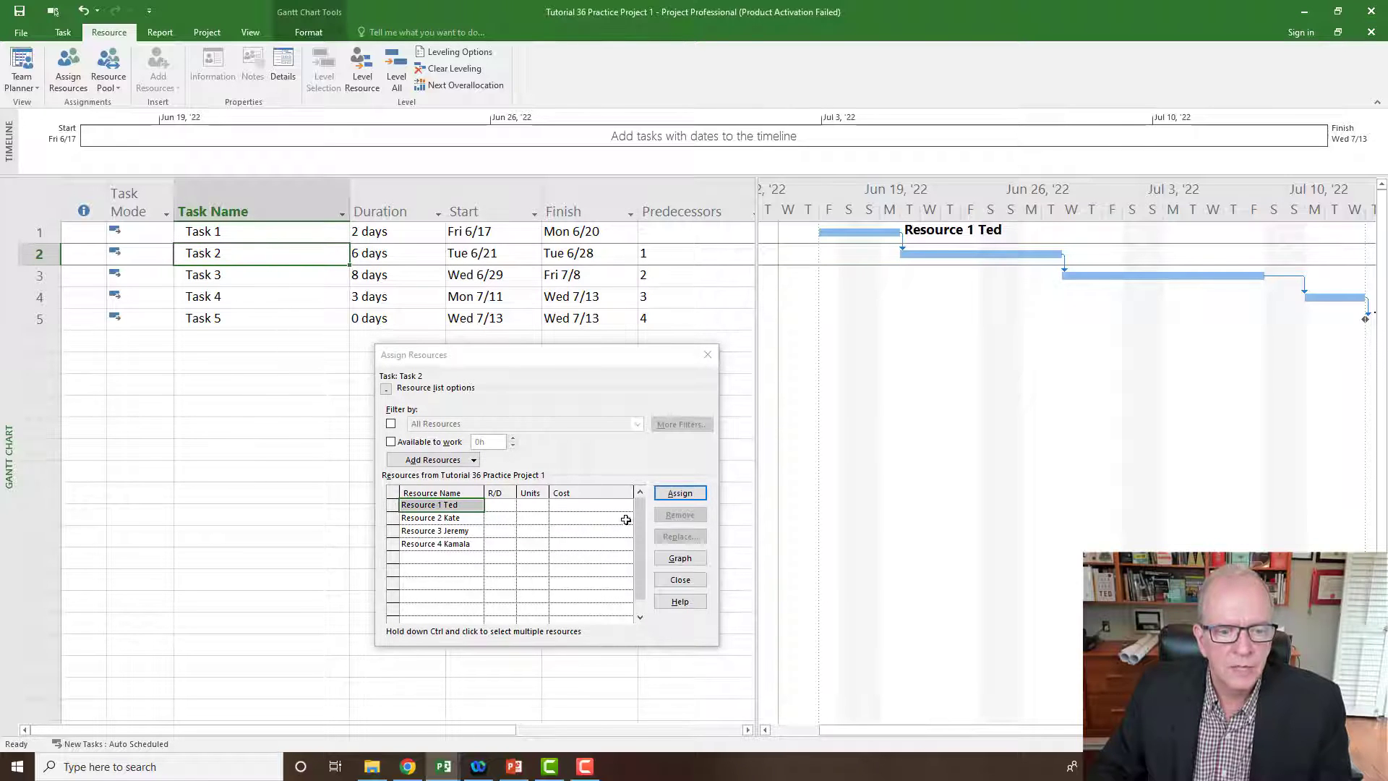
pyautogui.click(453, 521)
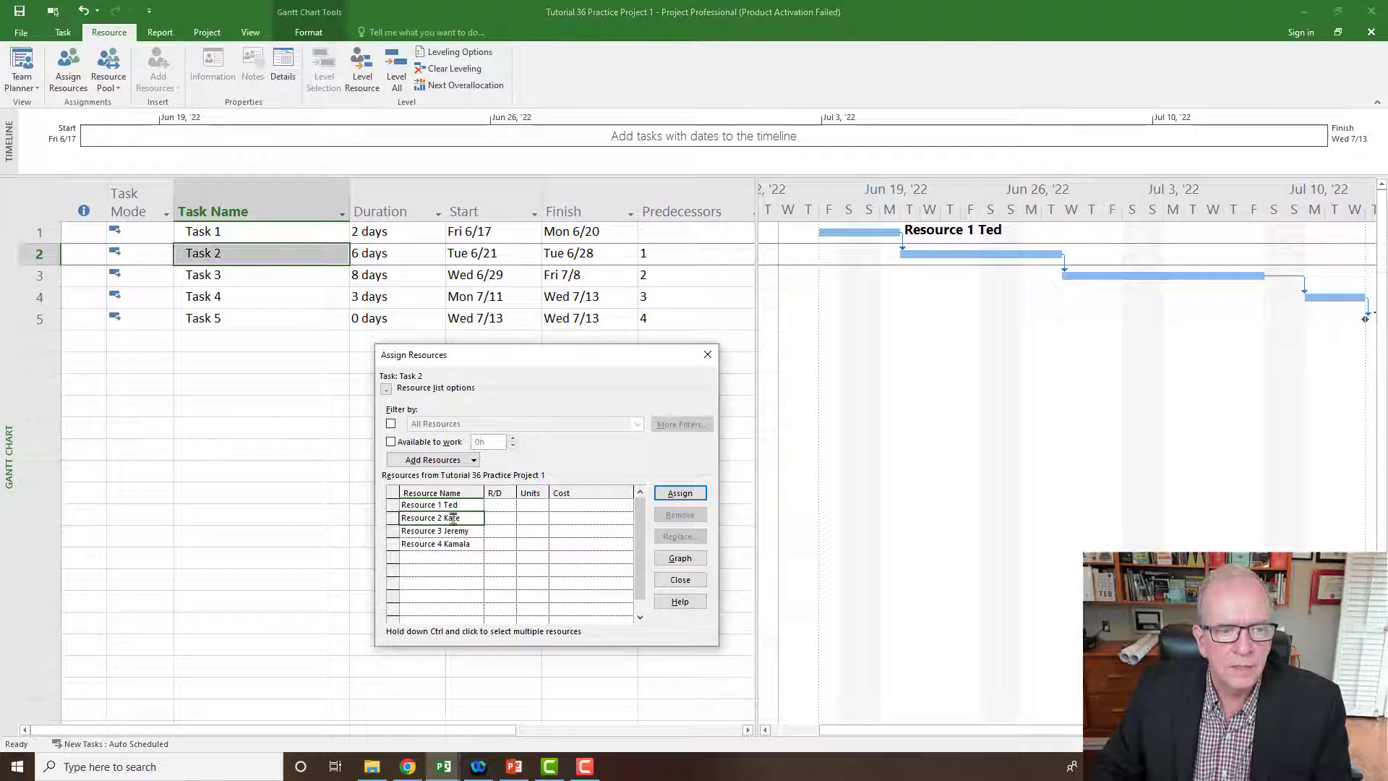
pyautogui.click(681, 494)
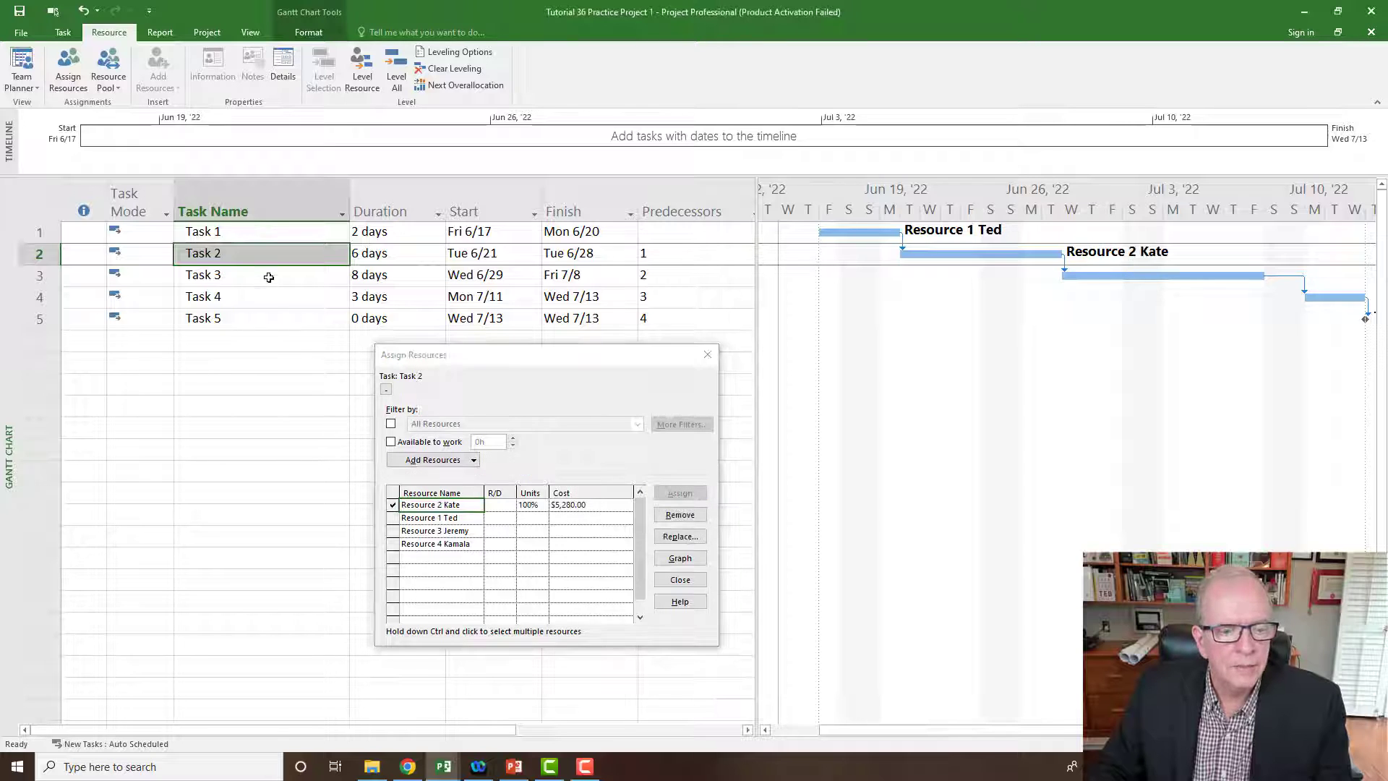
# - Assign Jeremy to Task 3 at $5,000 and Kamala to Task 4 at $6,000, then close Assign Resources
pyautogui.click(267, 276)
pyautogui.click(475, 532)
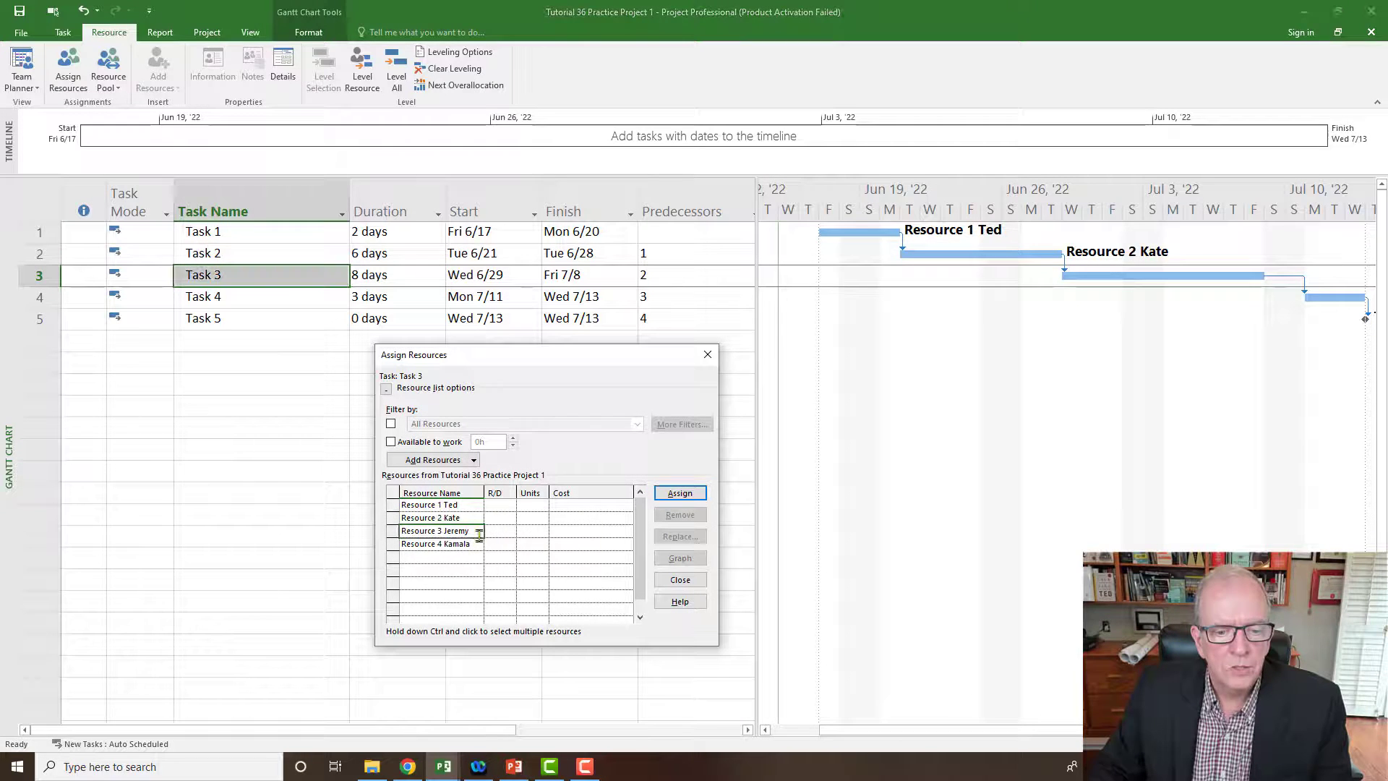
pyautogui.click(567, 530)
pyautogui.write('$')
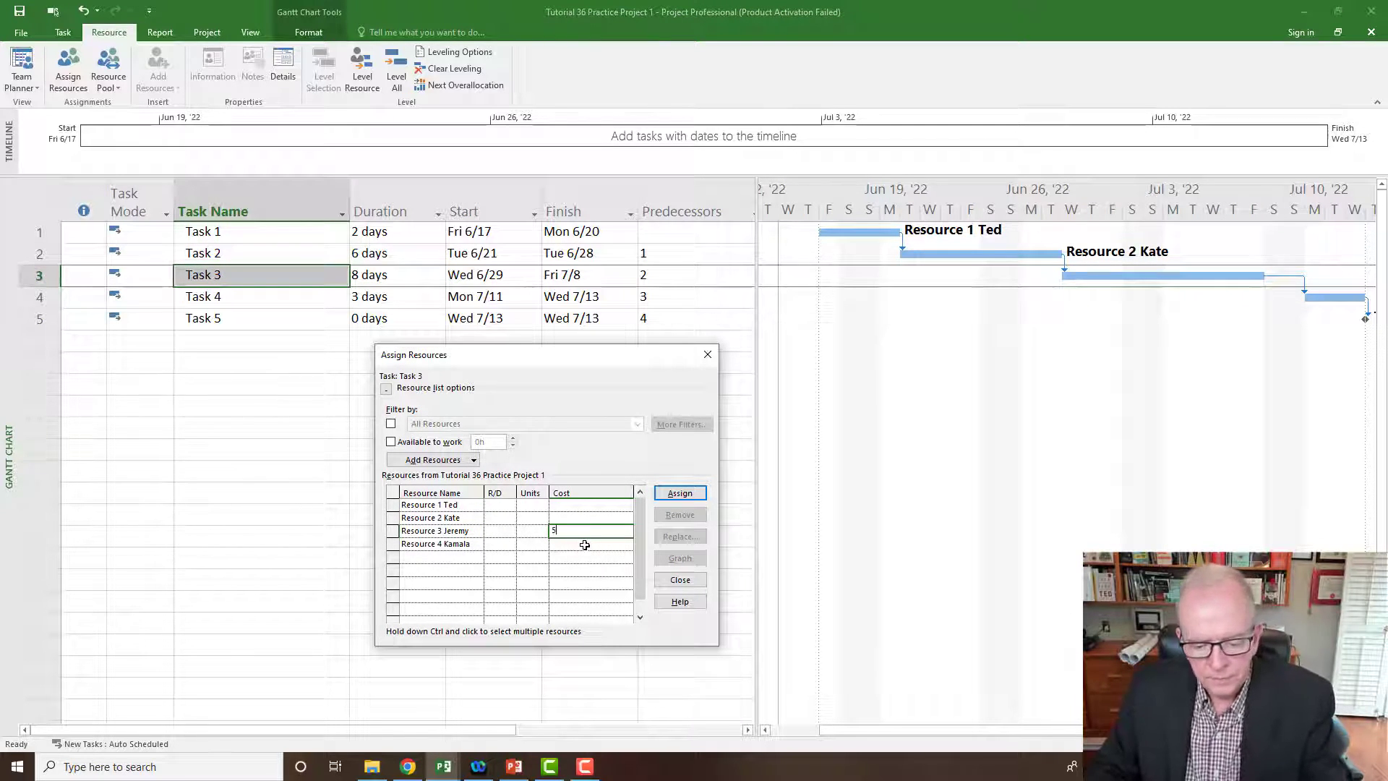
pyautogui.write('5000')
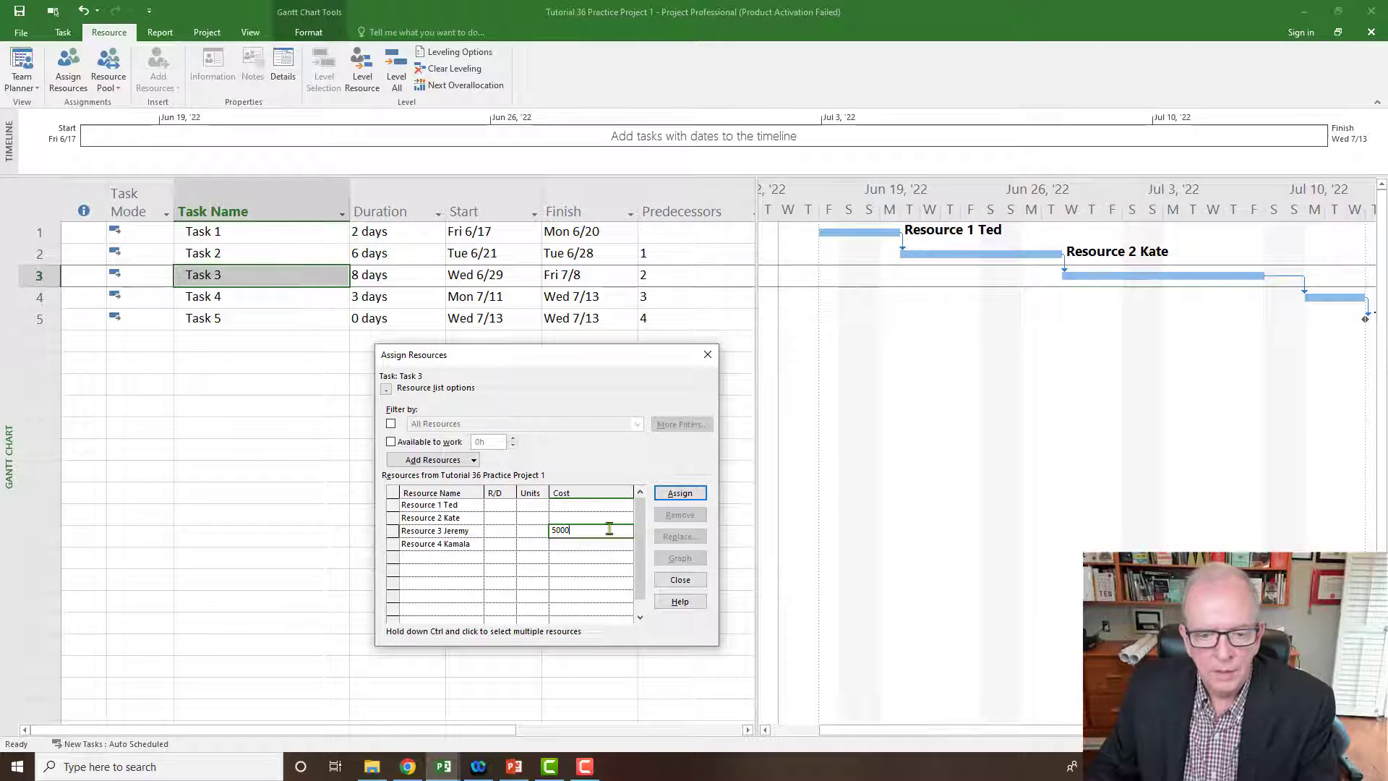
pyautogui.click(681, 493)
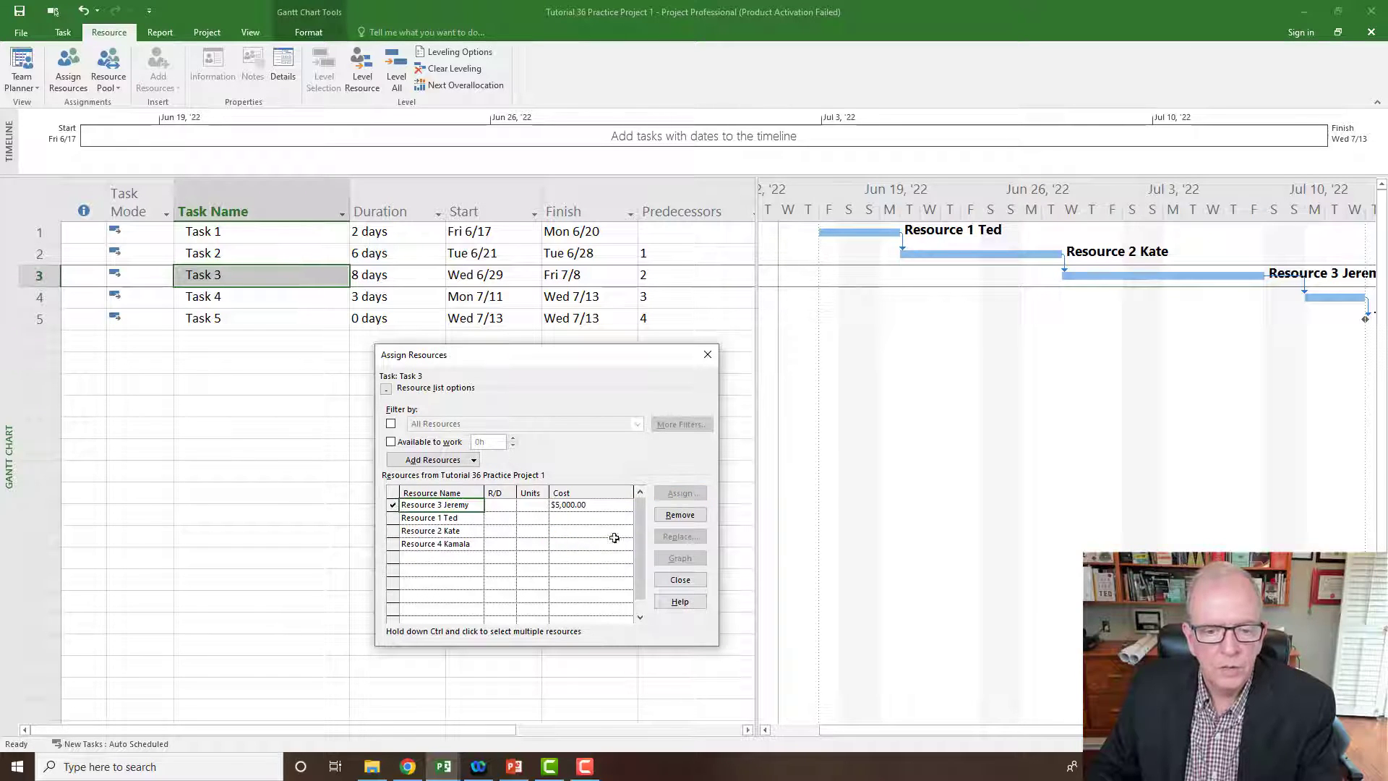
pyautogui.click(466, 531)
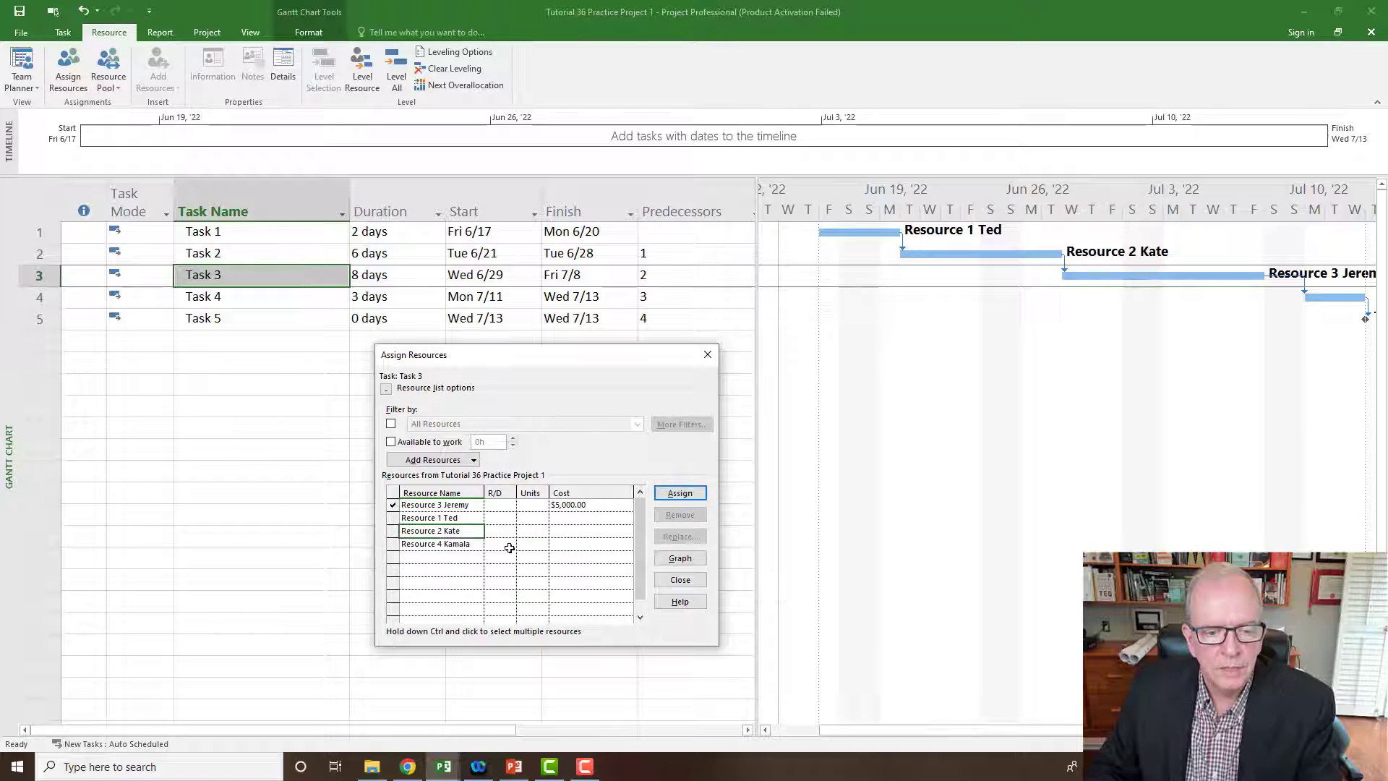
pyautogui.click(472, 545)
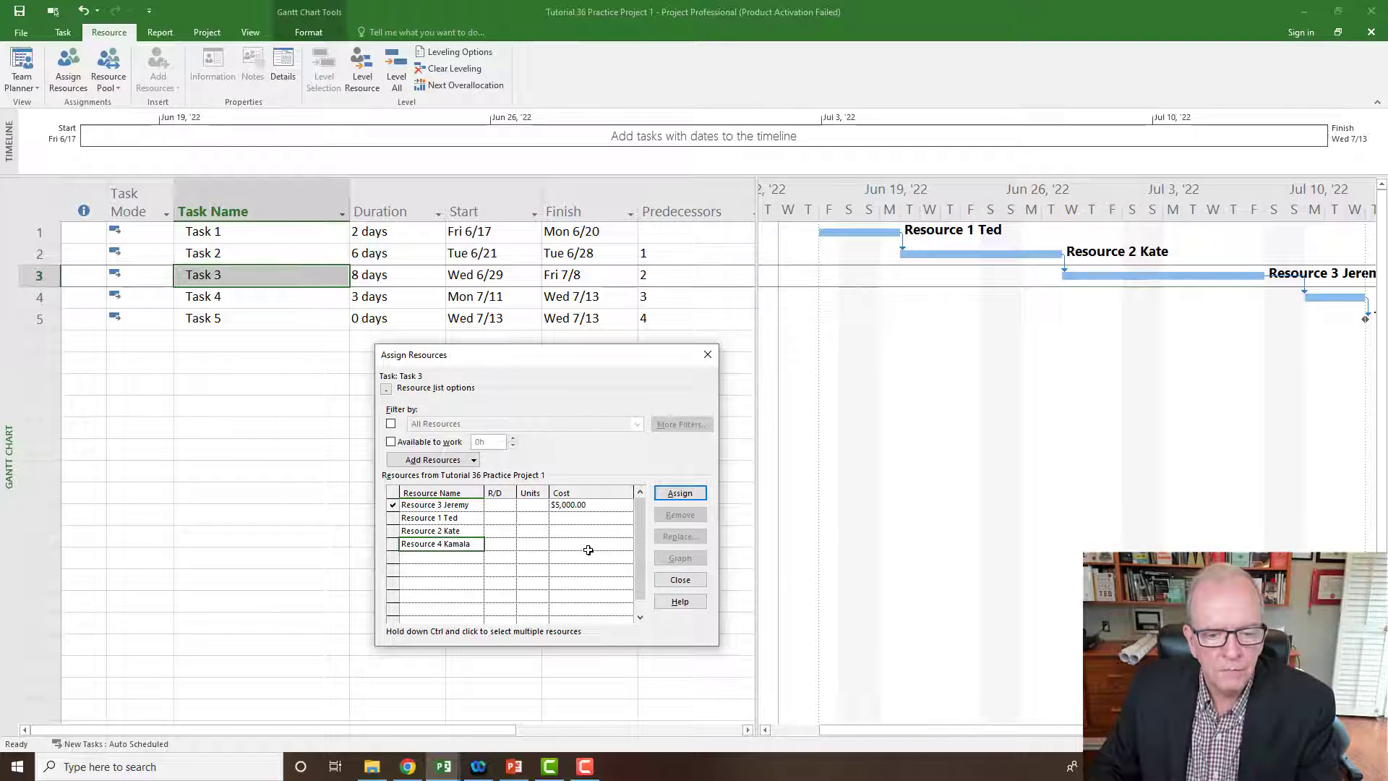
pyautogui.click(228, 300)
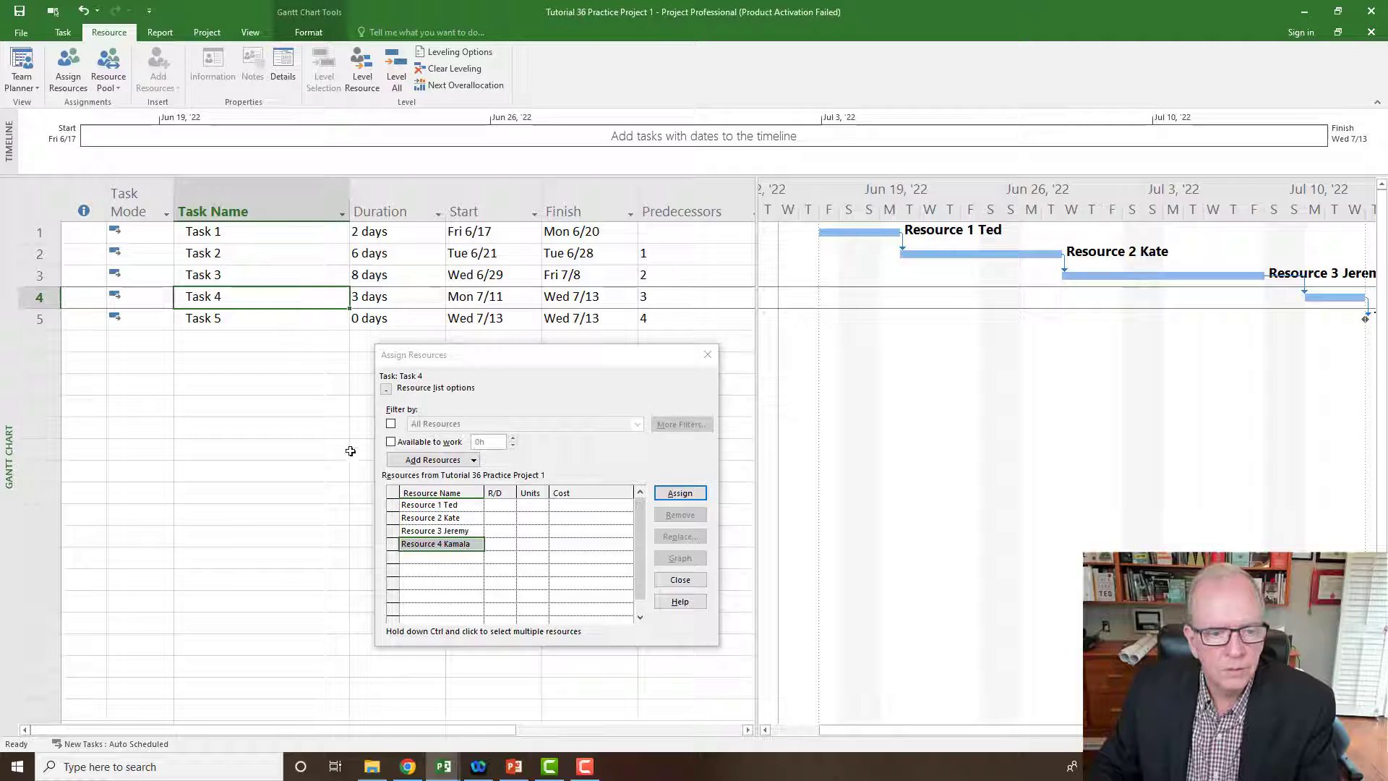
pyautogui.click(558, 545)
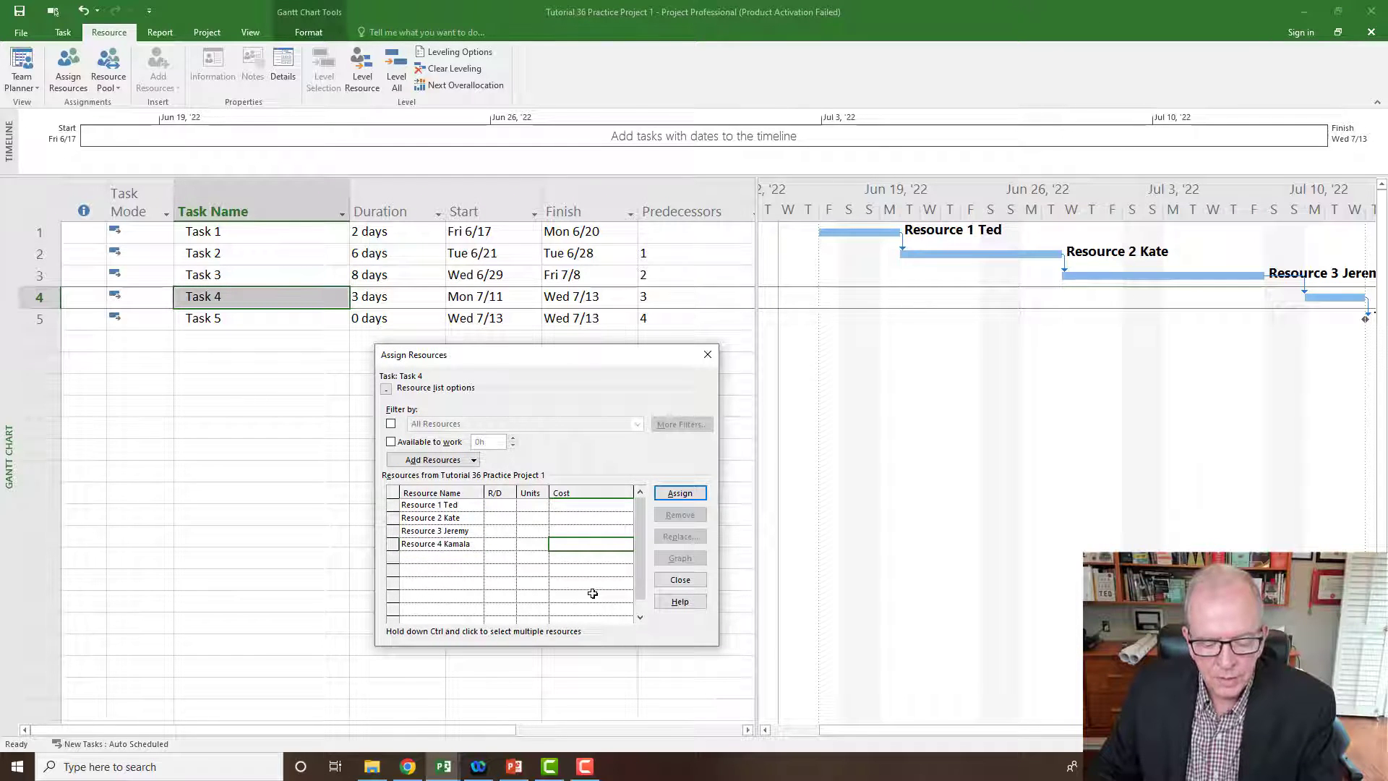
pyautogui.write('400')
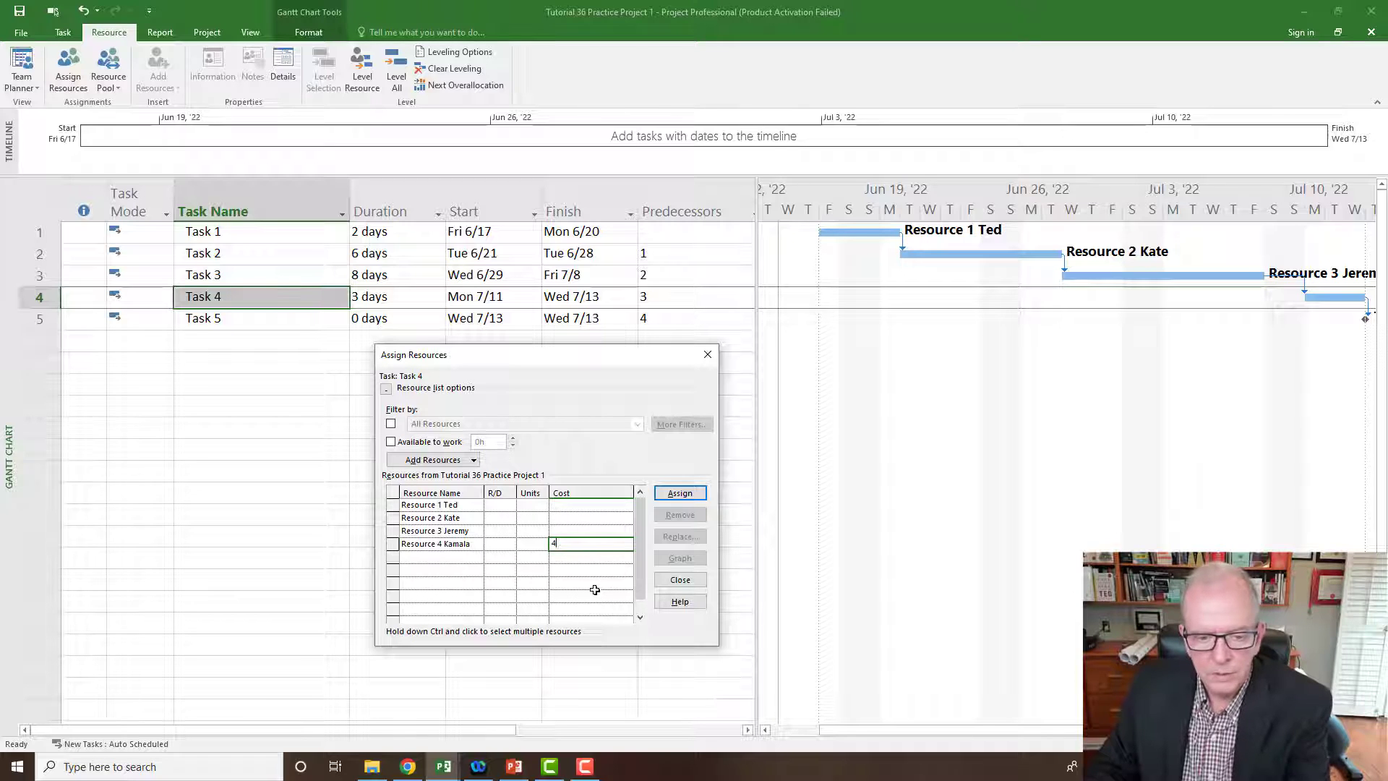
pyautogui.press('BackSpace')
pyautogui.press('BackSpace')
pyautogui.press('BackSpace')
pyautogui.write('6000')
pyautogui.click(679, 493)
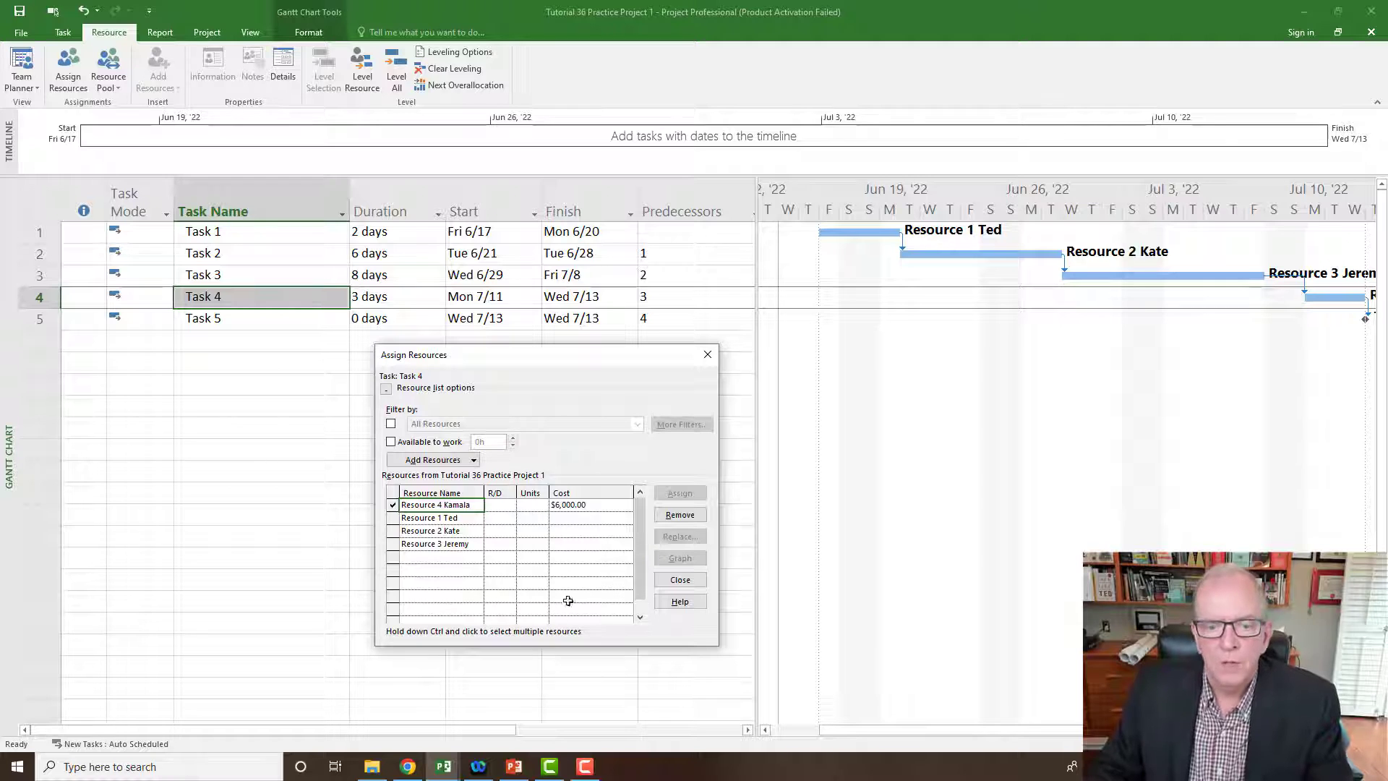
pyautogui.click(711, 356)
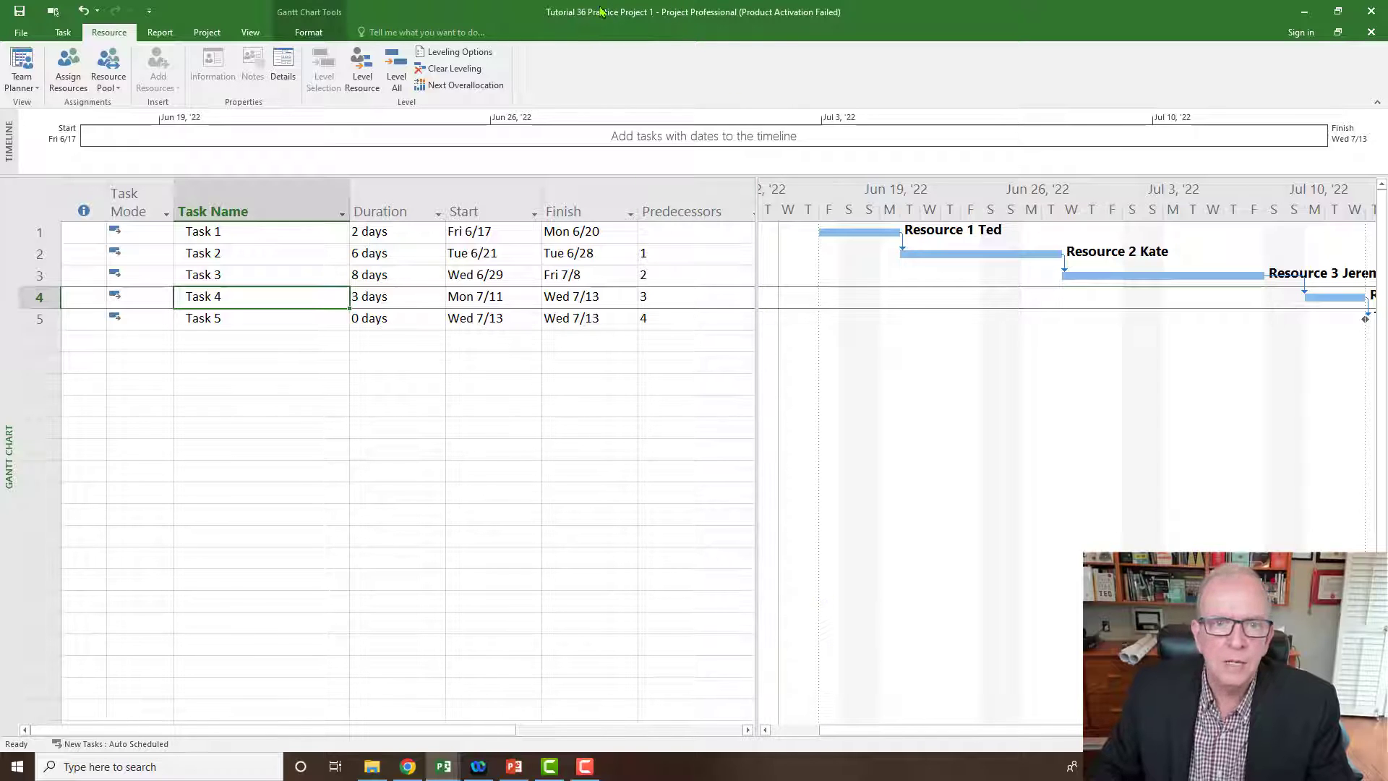
# - Look at Practice Project 2, then return to Practice Project 1 and check Task 1's start date
pyautogui.click(250, 33)
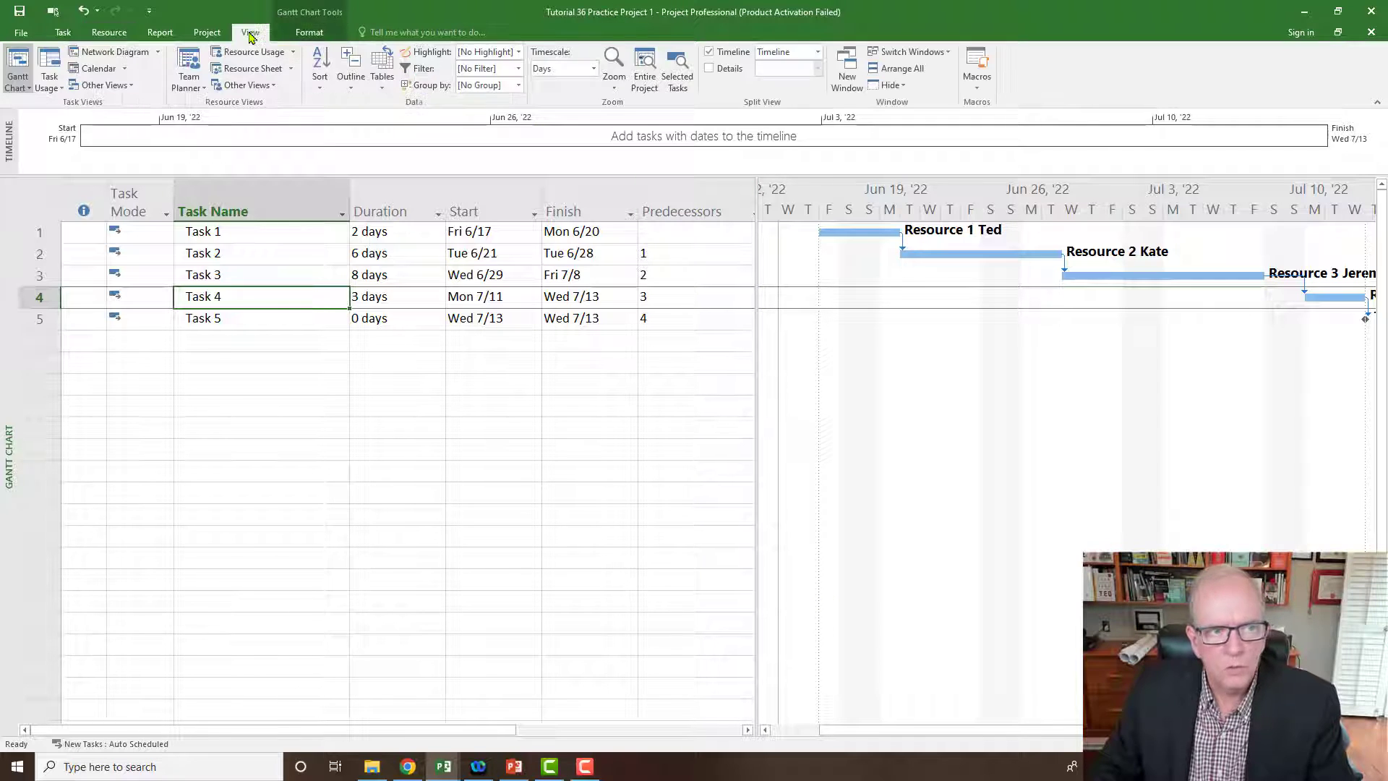
pyautogui.click(944, 56)
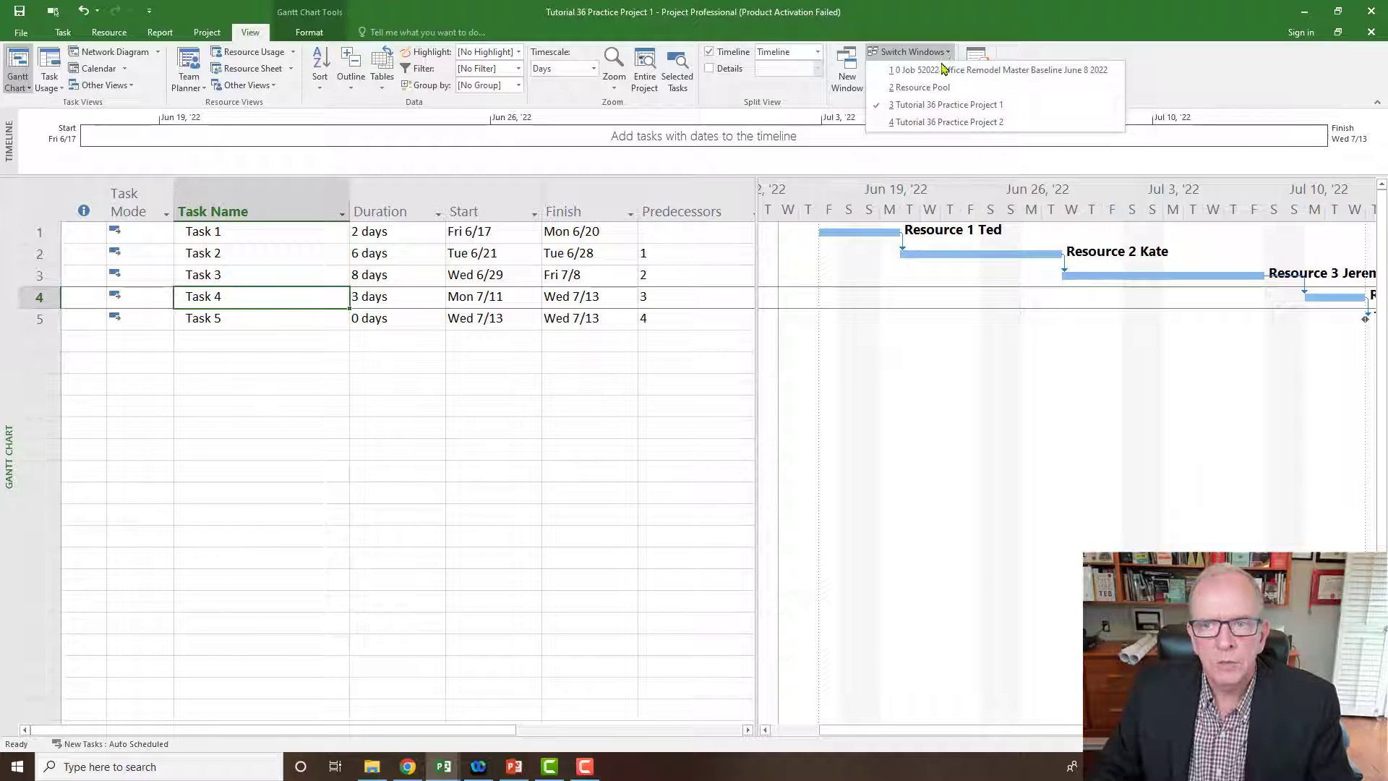
pyautogui.click(944, 123)
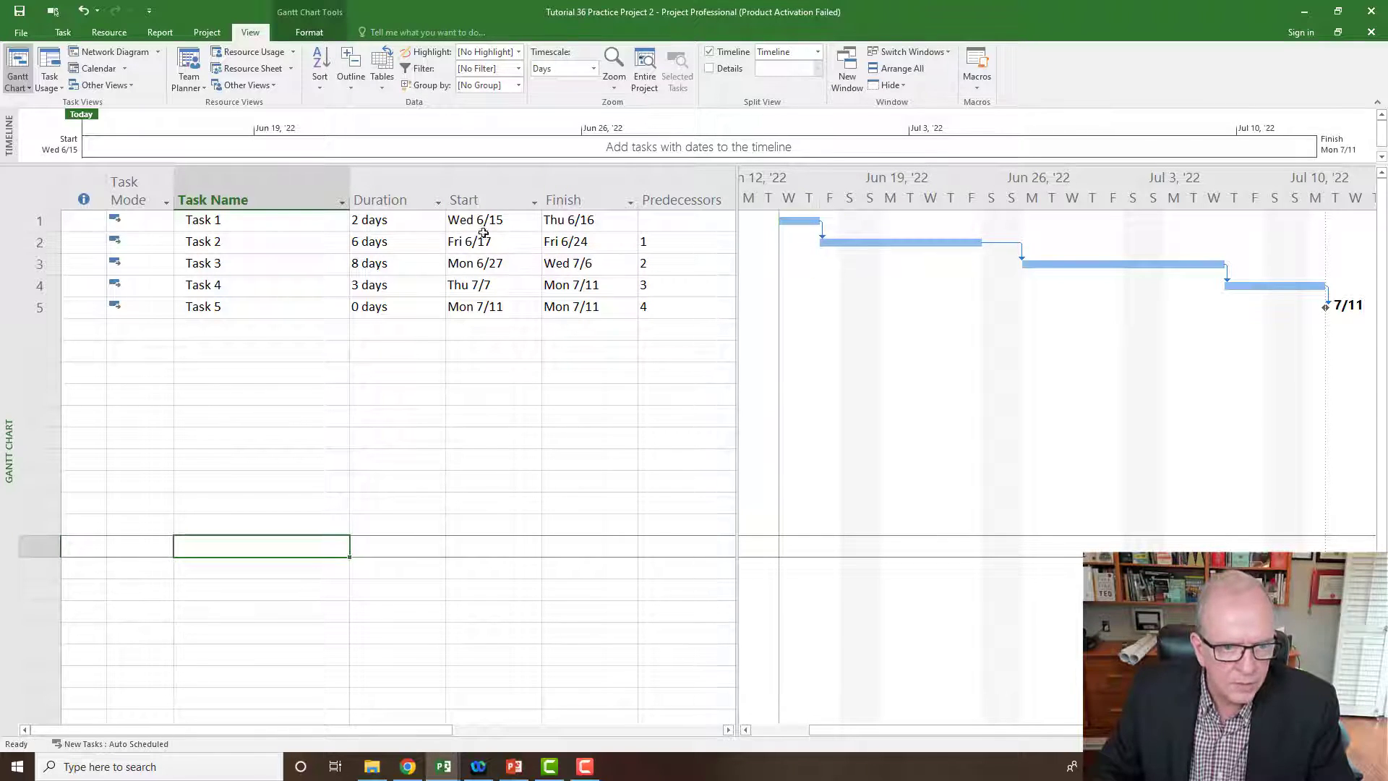
pyautogui.click(908, 52)
pyautogui.click(928, 104)
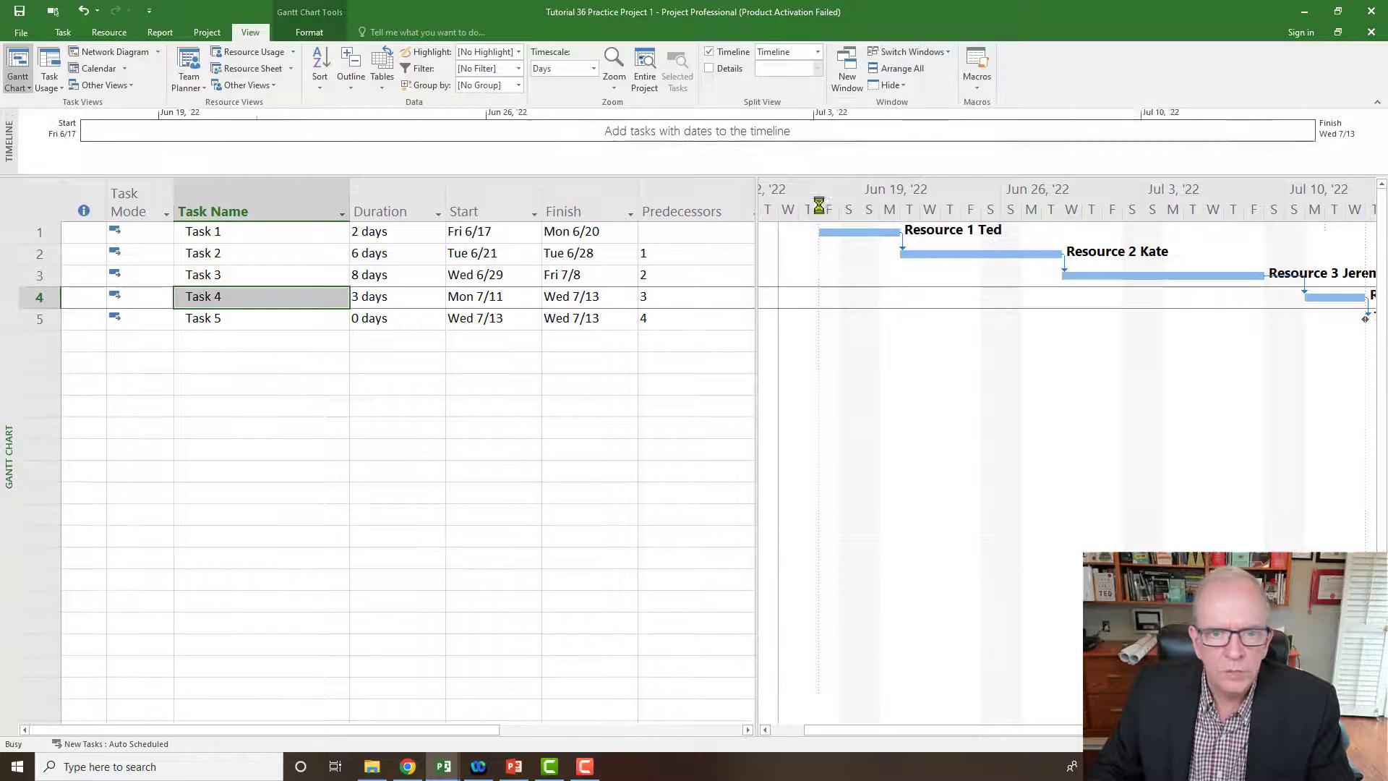
pyautogui.click(485, 235)
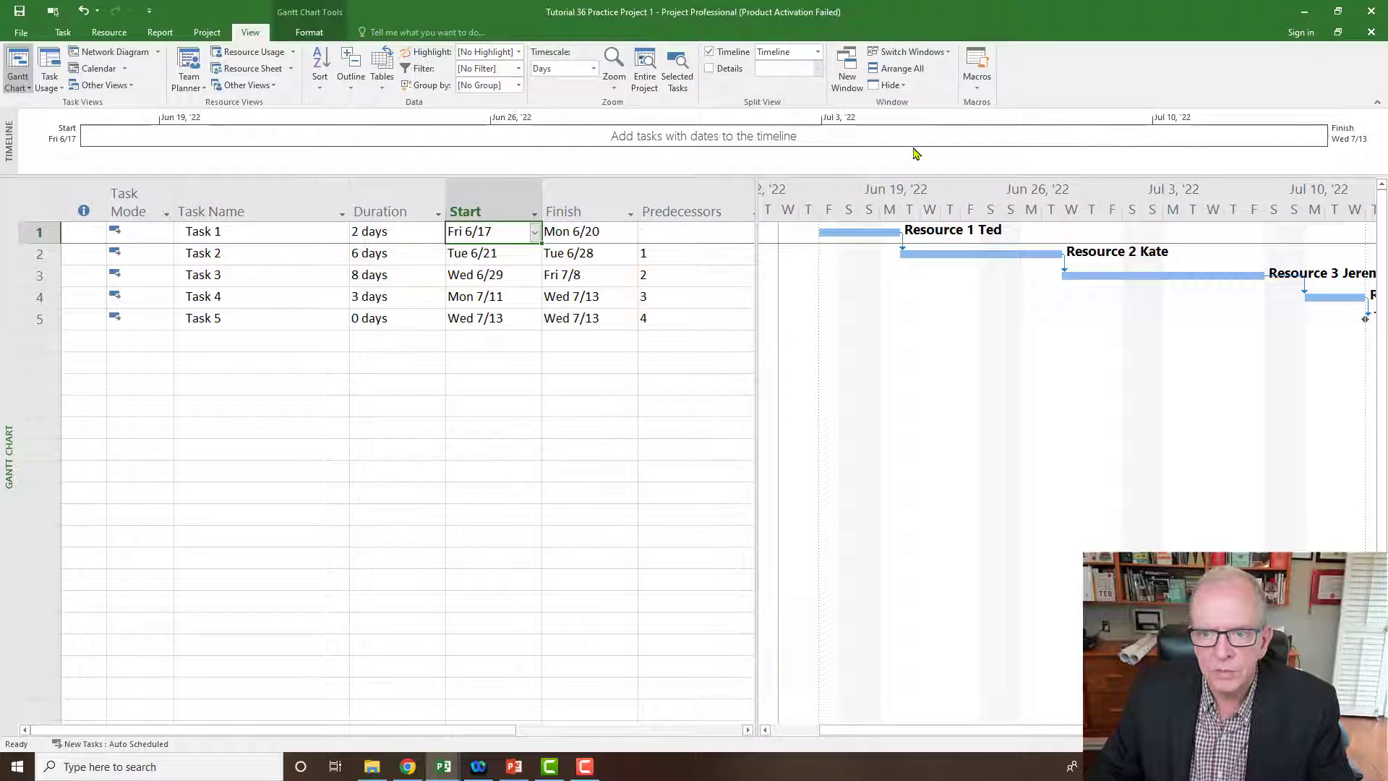
# - Make Tutorial 36 Practice Project 2 the active schedule
pyautogui.click(902, 57)
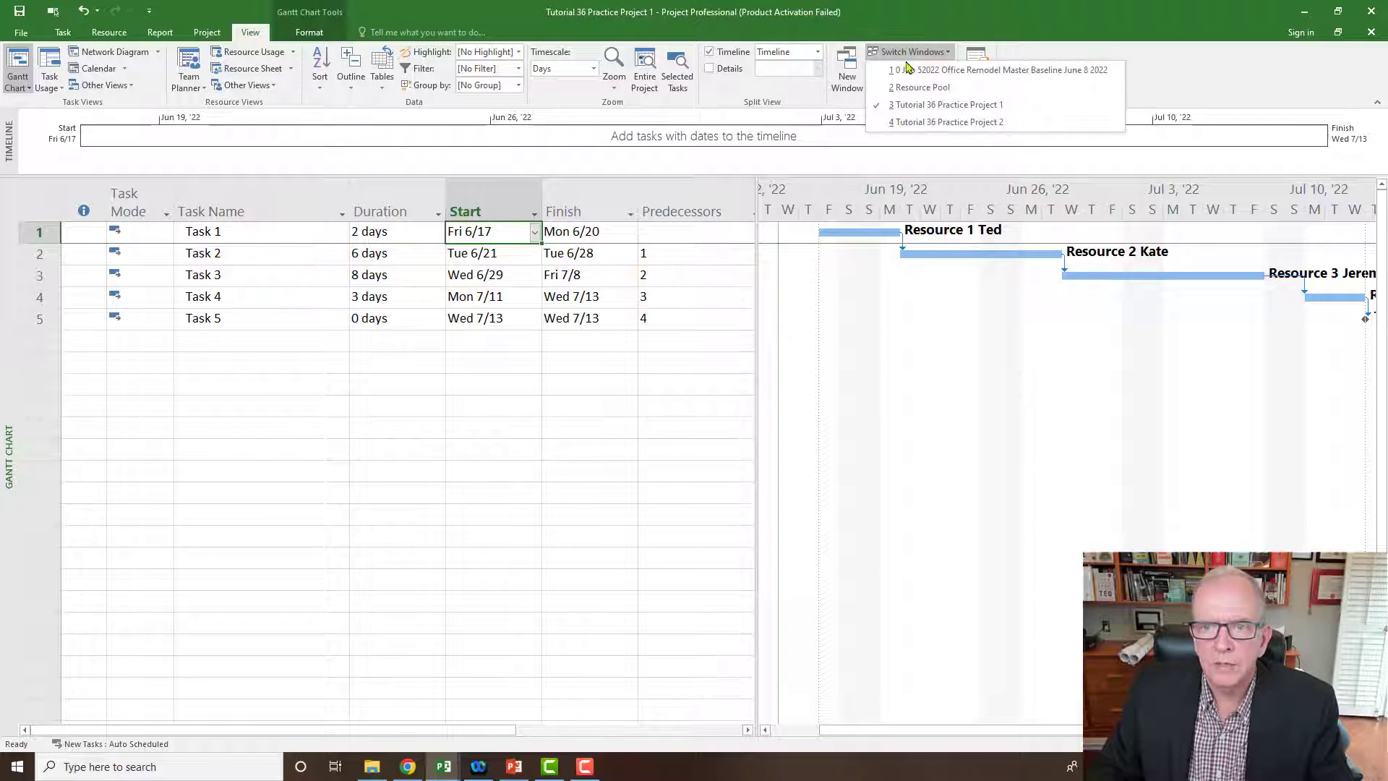
pyautogui.click(913, 127)
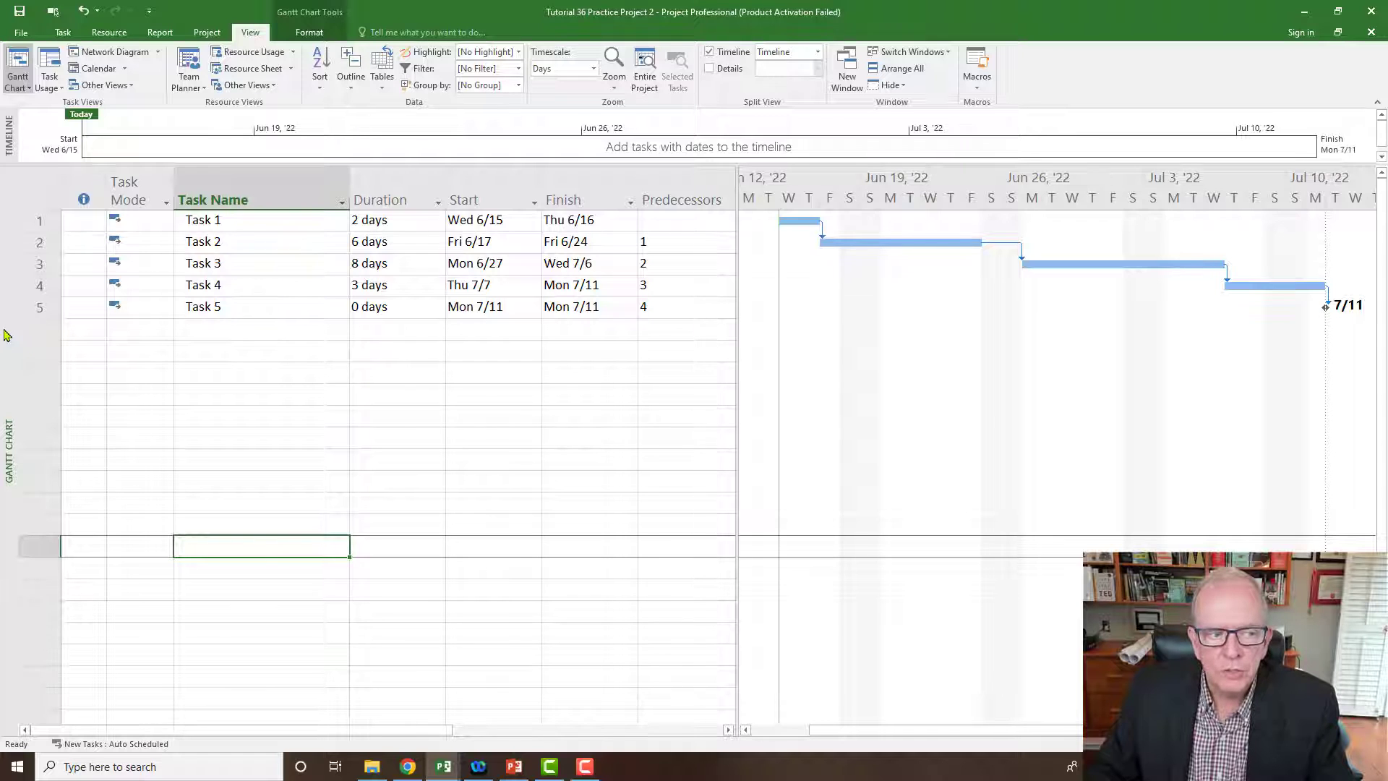
# - Switch Practice Project 2 to the Resource Sheet and enlarge its text via Text Styles
pyautogui.rightClick(5, 335)
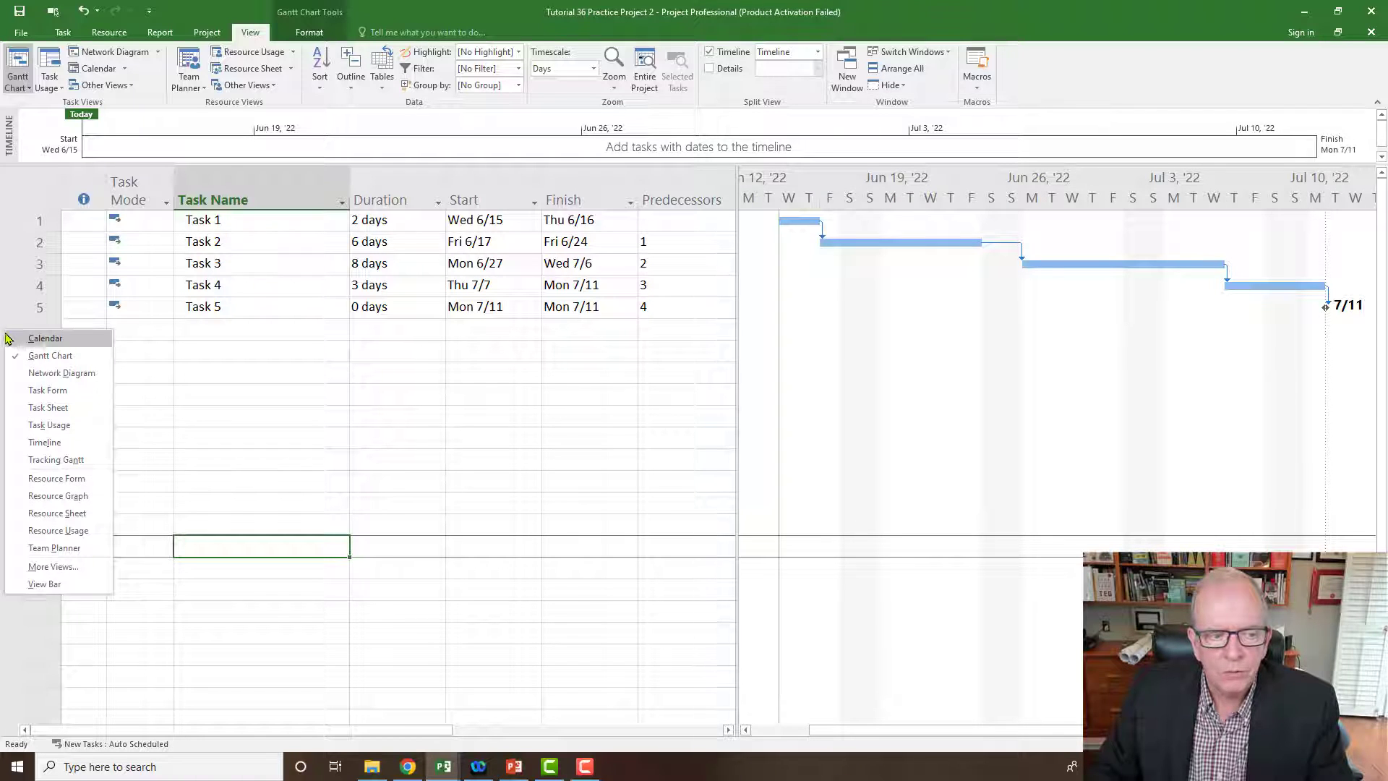
pyautogui.click(52, 514)
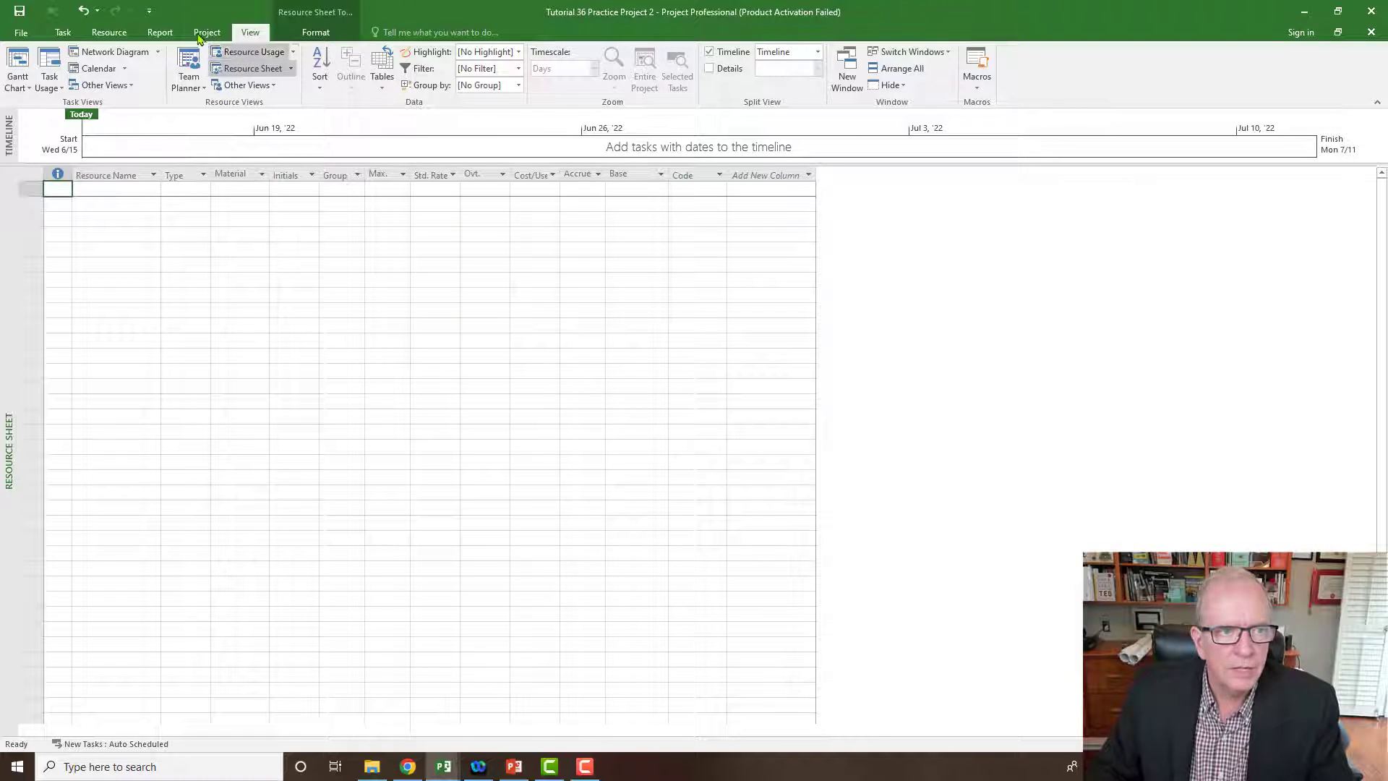
pyautogui.click(314, 33)
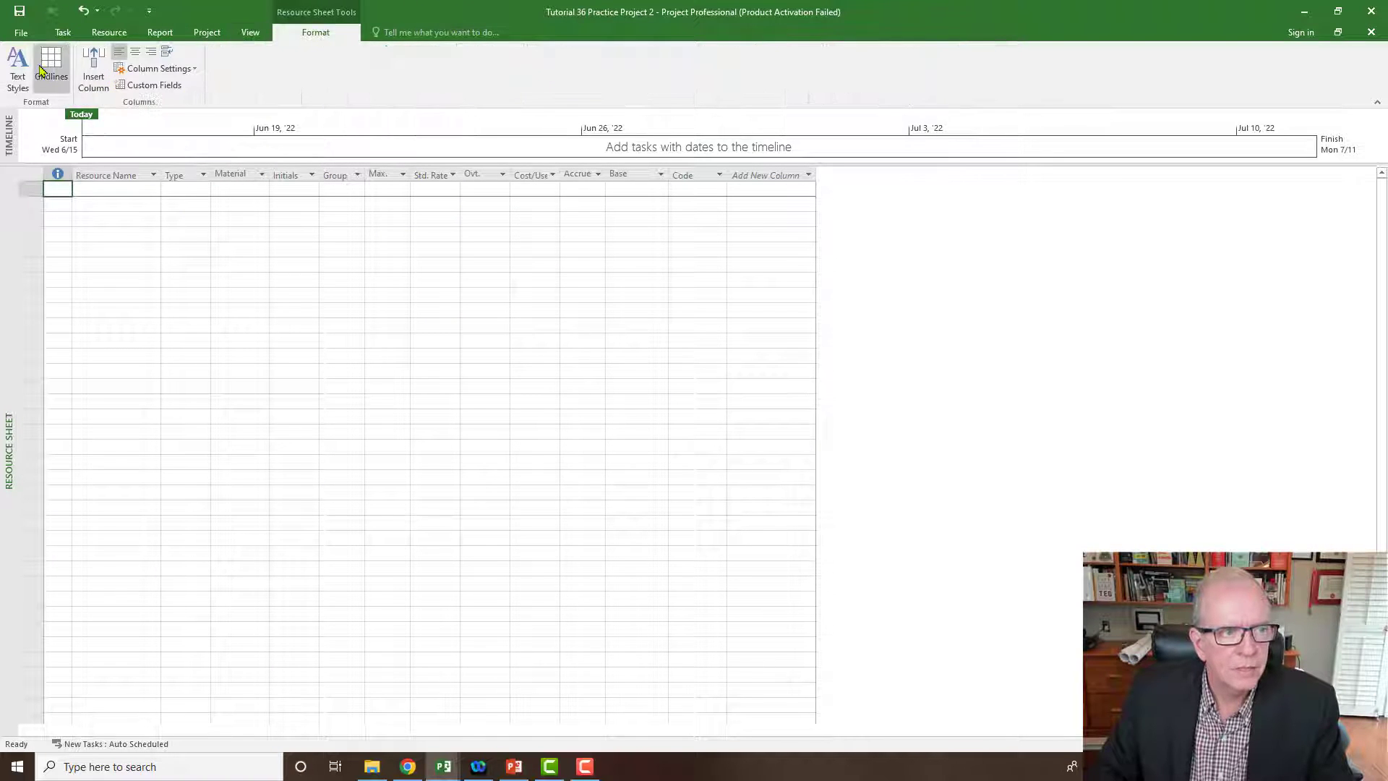
pyautogui.click(18, 71)
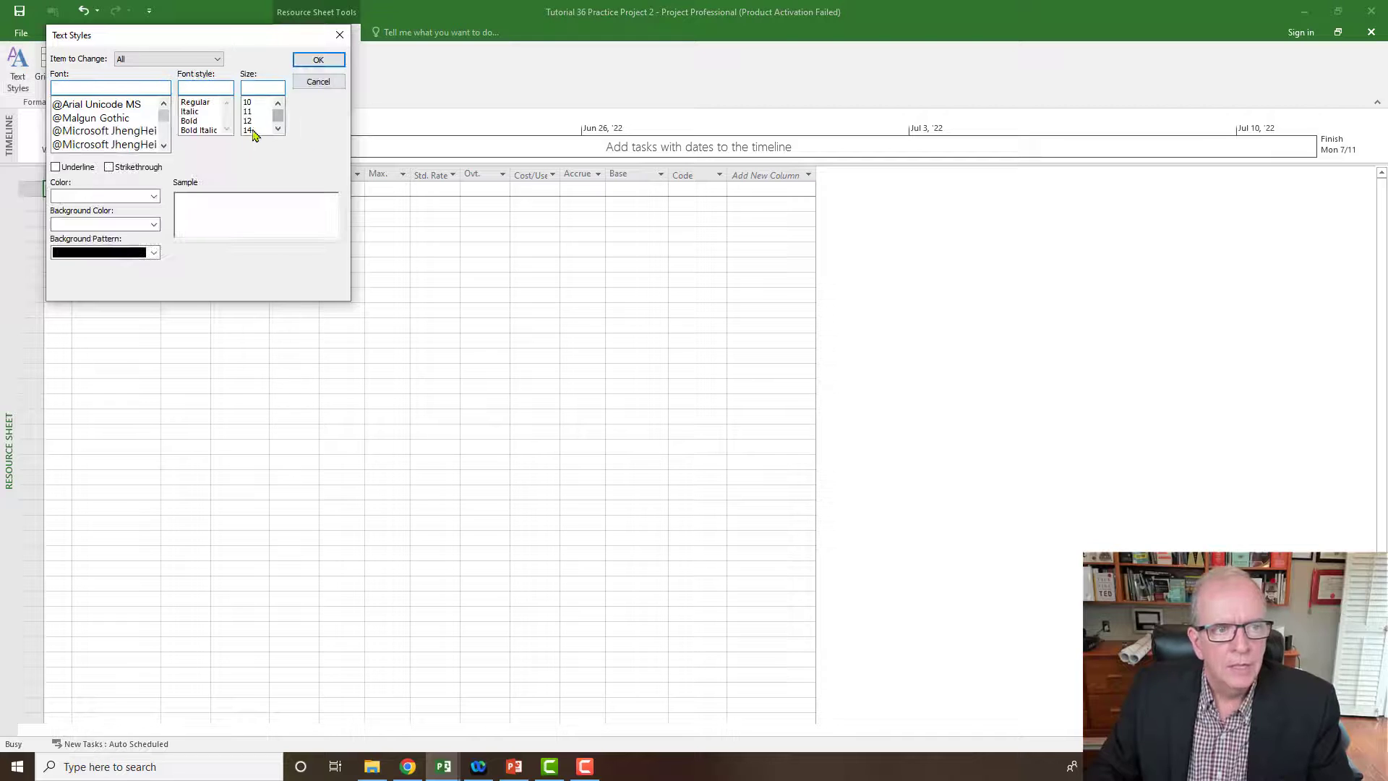
pyautogui.click(315, 60)
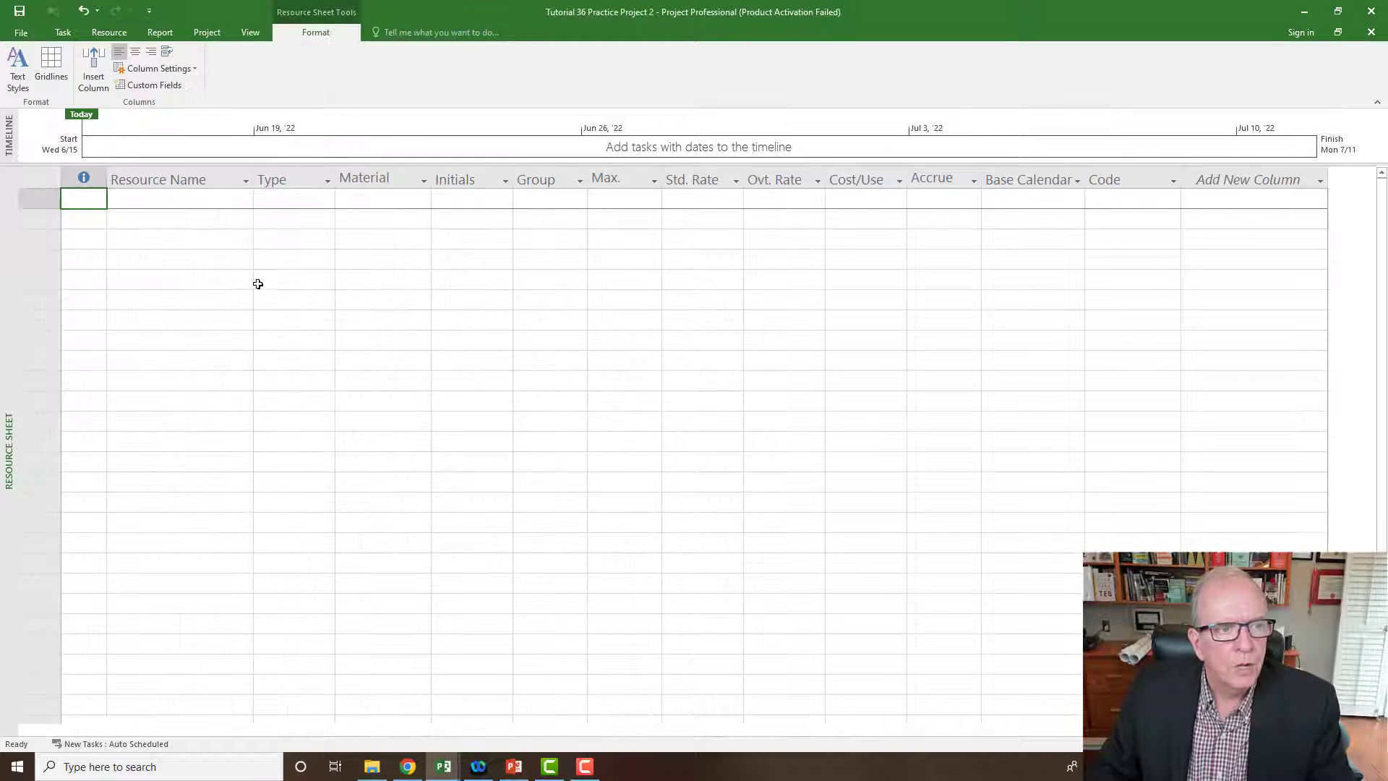
# - Share resources so Practice Project 2 uses the Resource Pool's Ted, Kate, Jeremy and Kamala
pyautogui.click(108, 34)
pyautogui.click(108, 86)
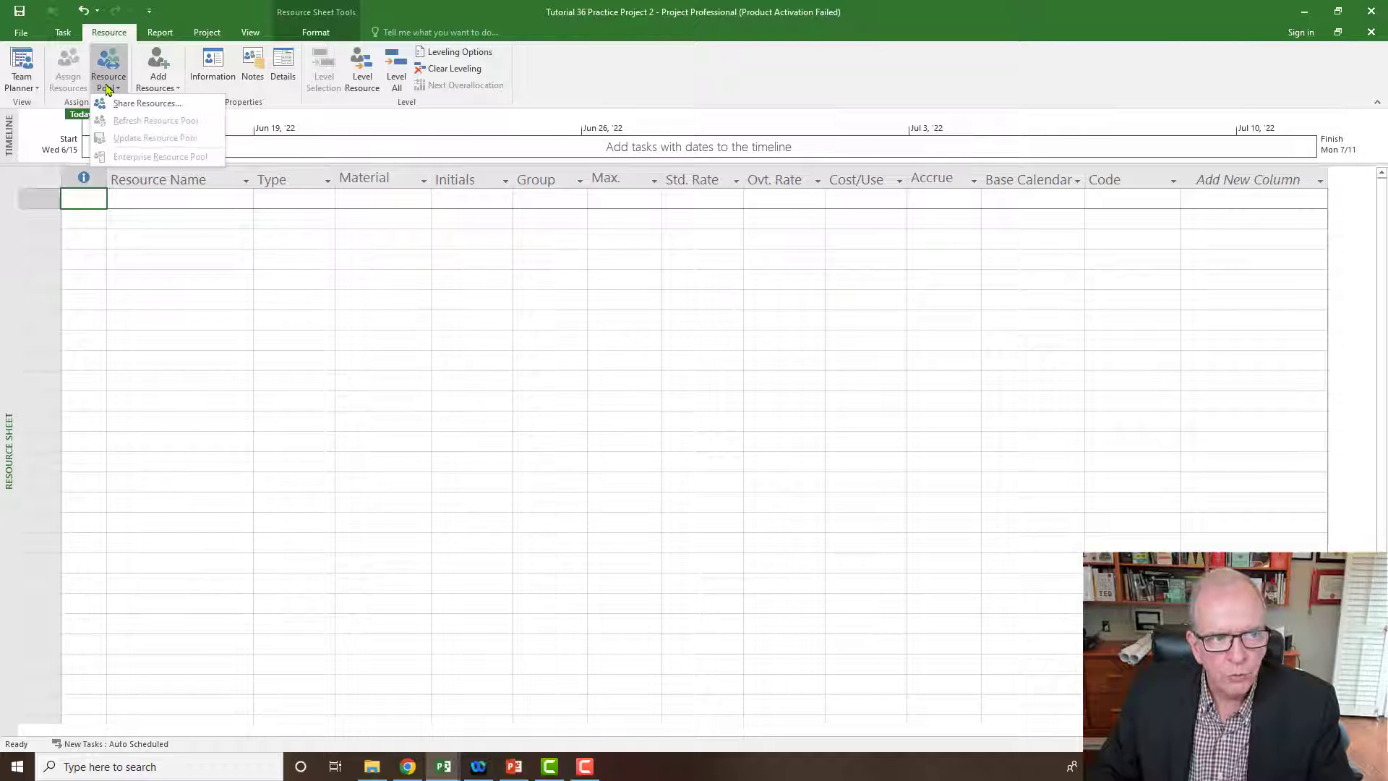
pyautogui.click(123, 104)
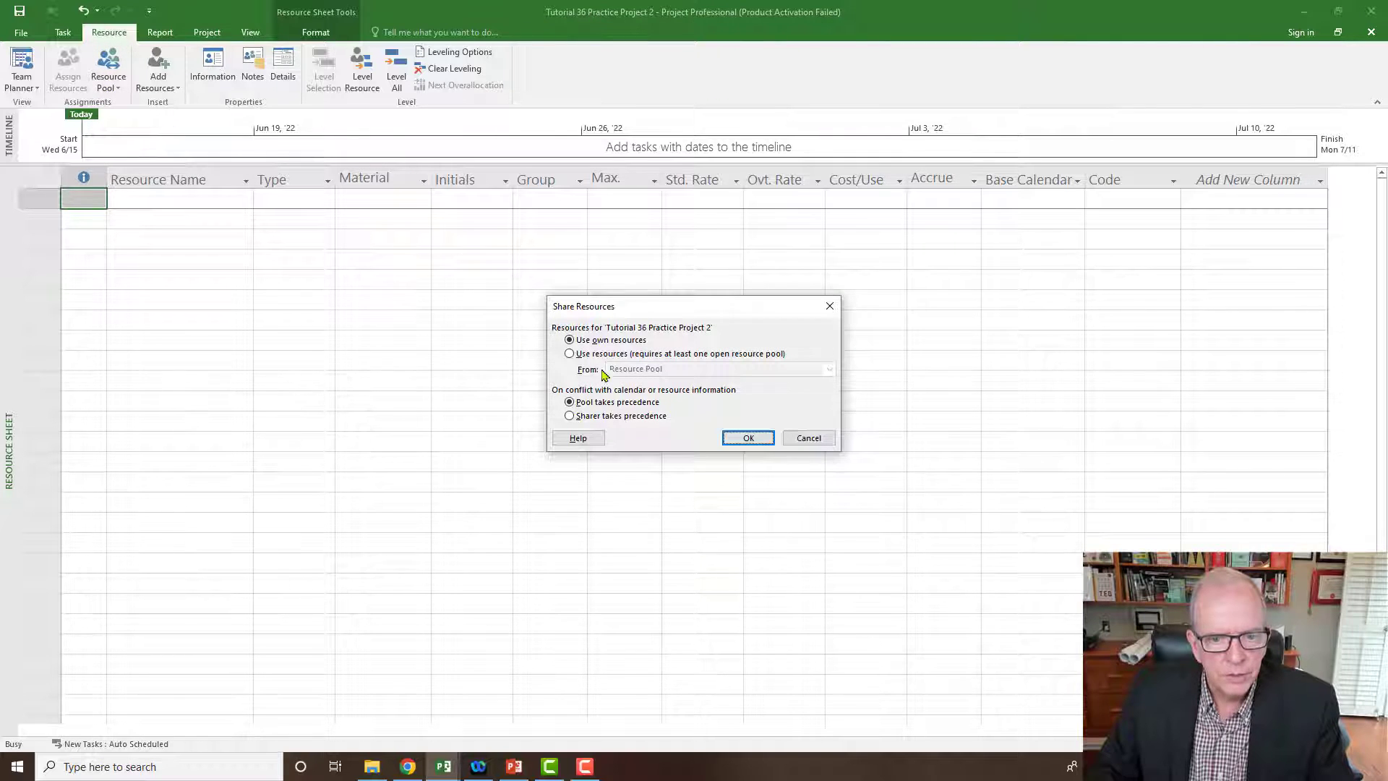
pyautogui.click(571, 355)
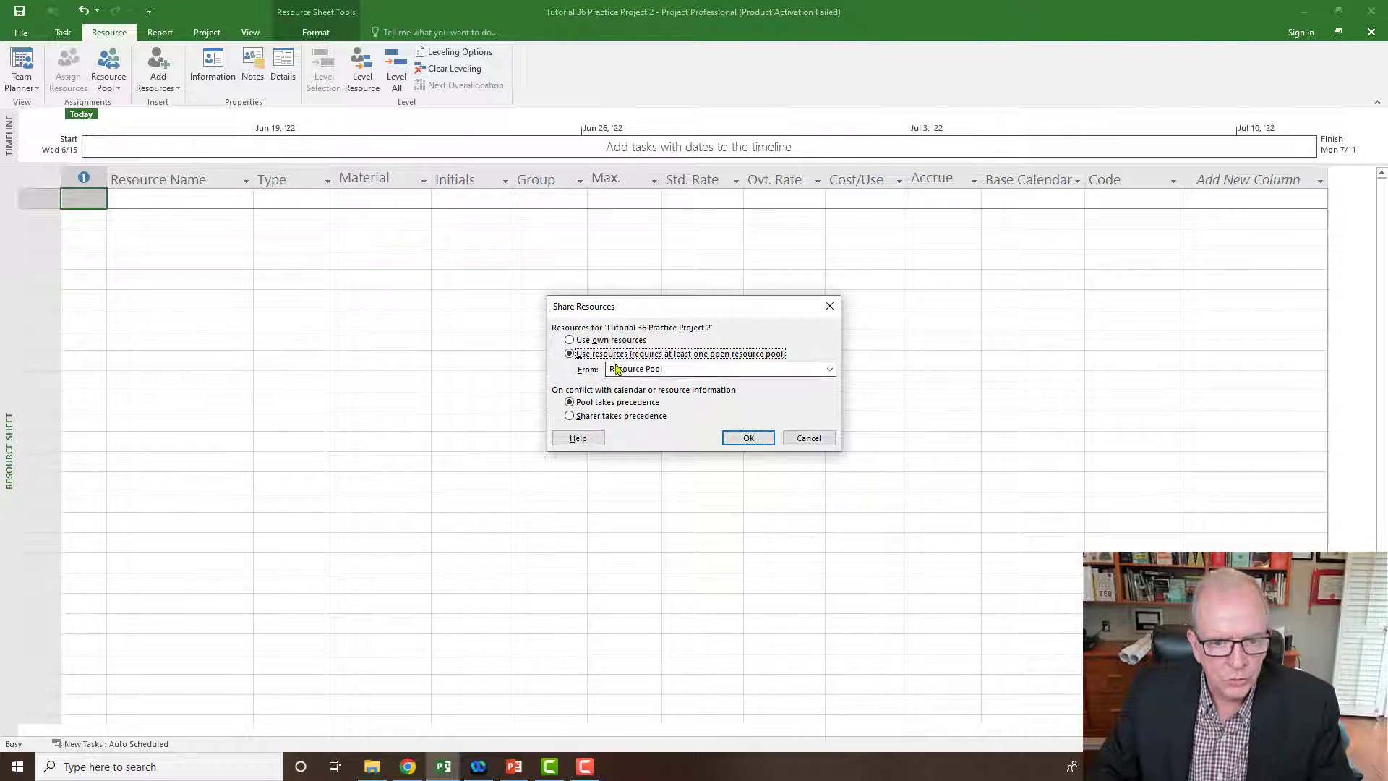
pyautogui.click(830, 369)
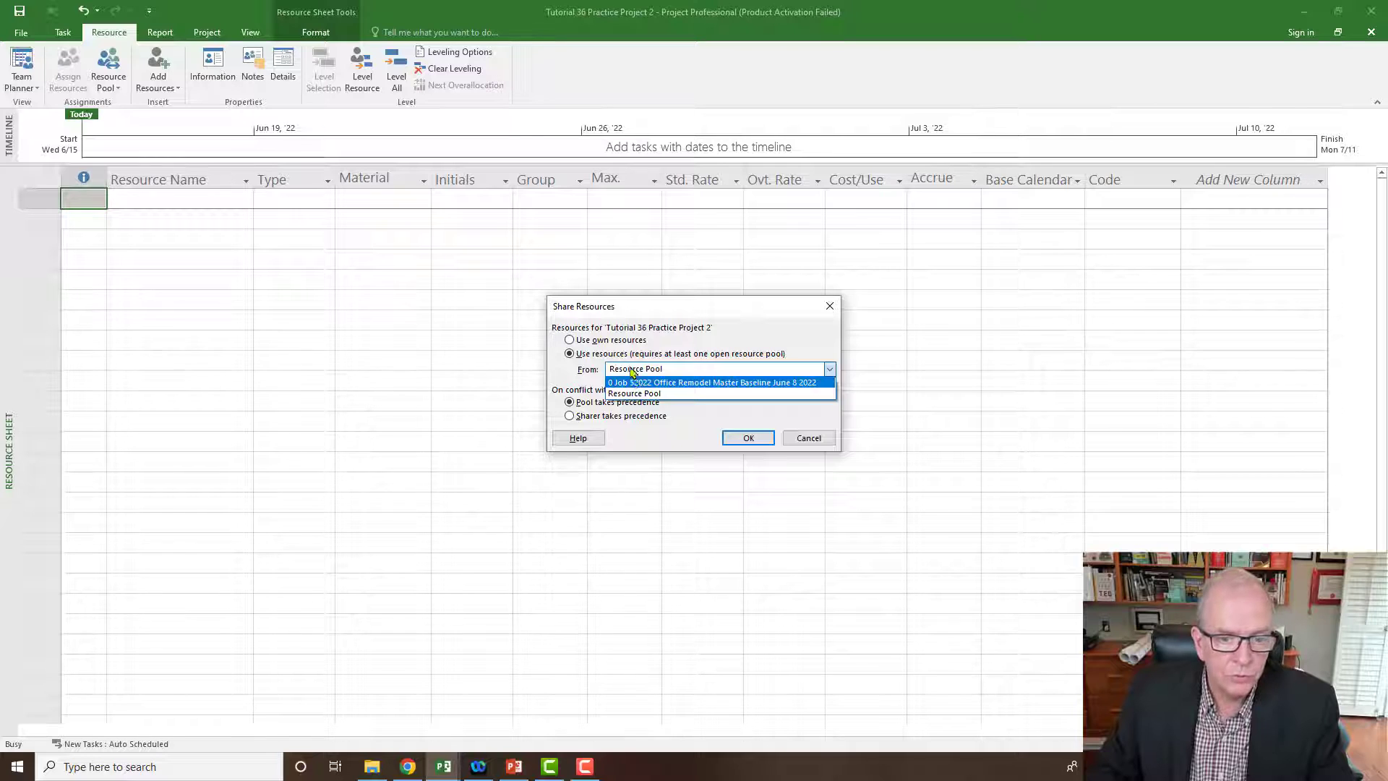
pyautogui.click(633, 394)
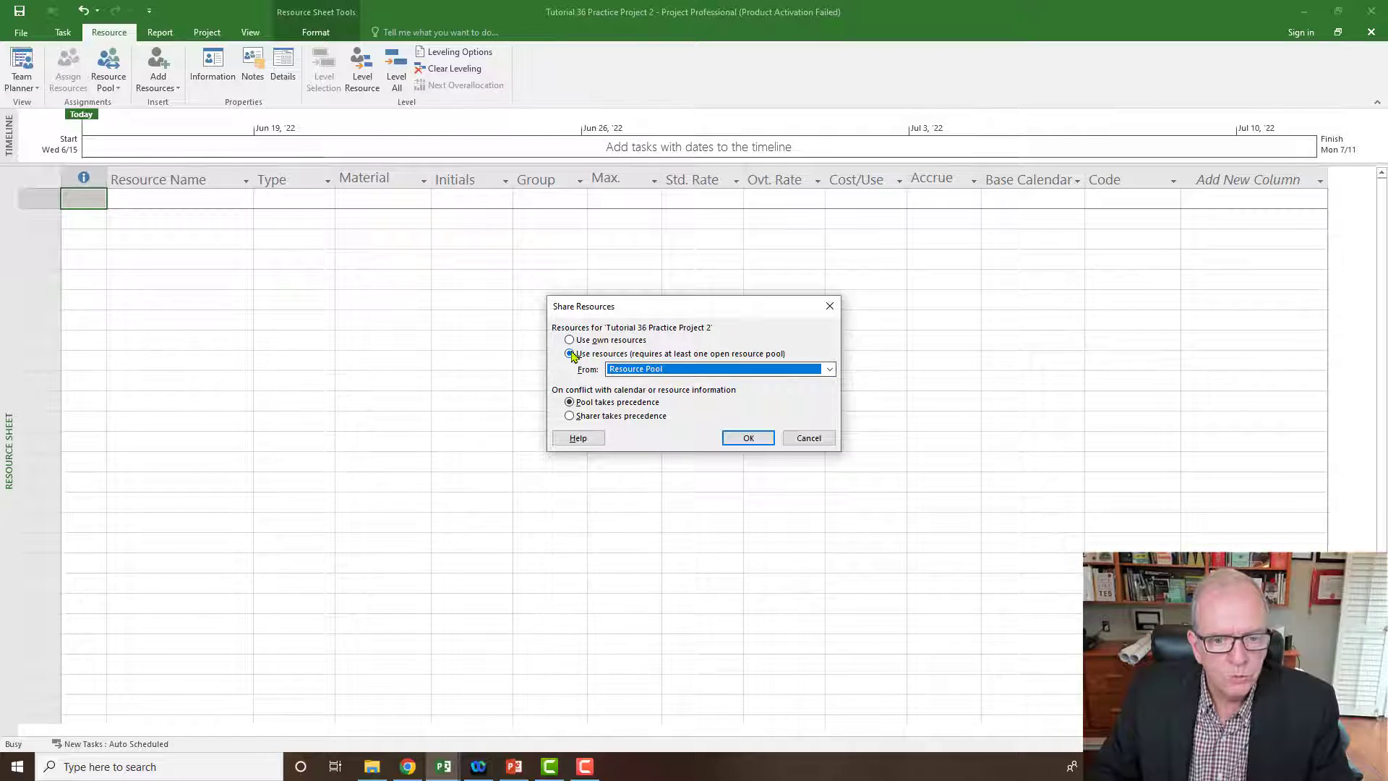
pyautogui.click(747, 437)
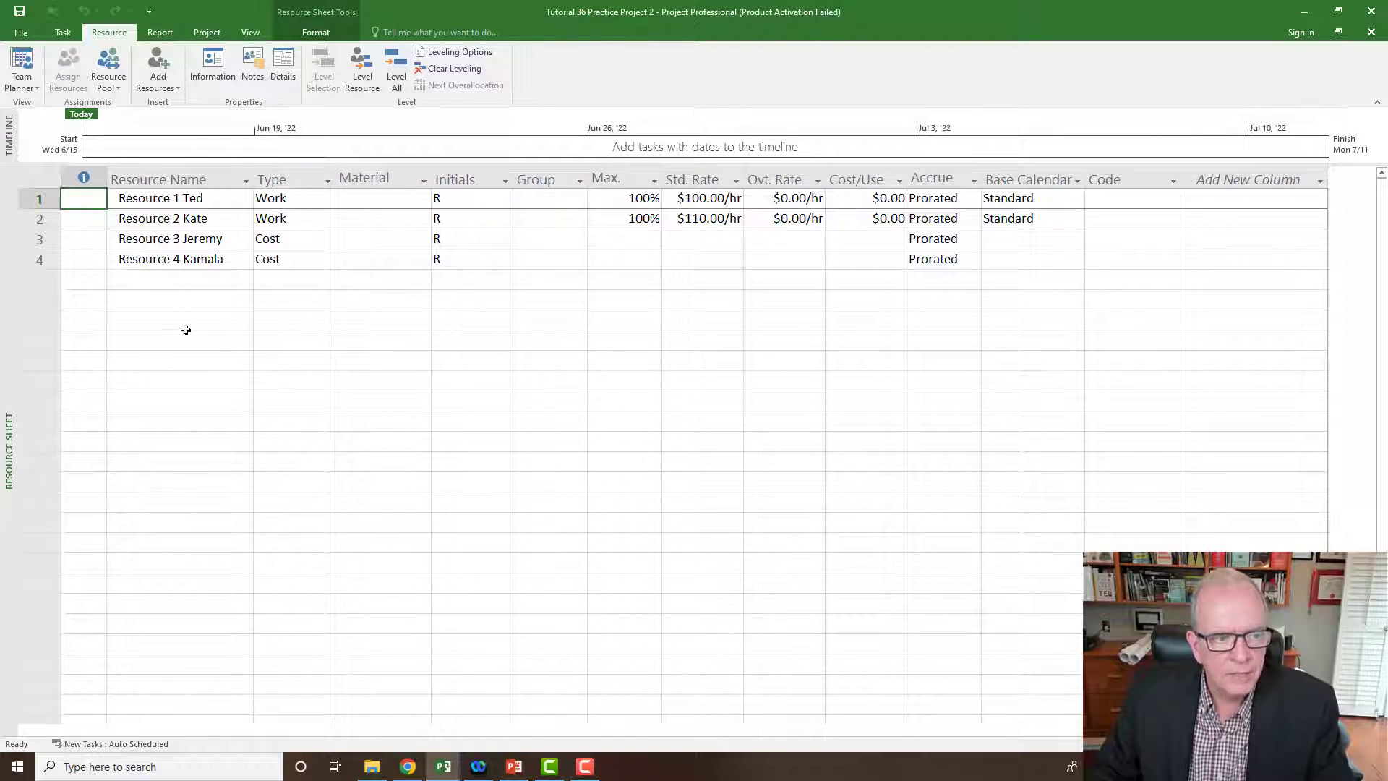
# - Switch Practice Project 2 back to the Gantt Chart view
pyautogui.rightClick(3, 310)
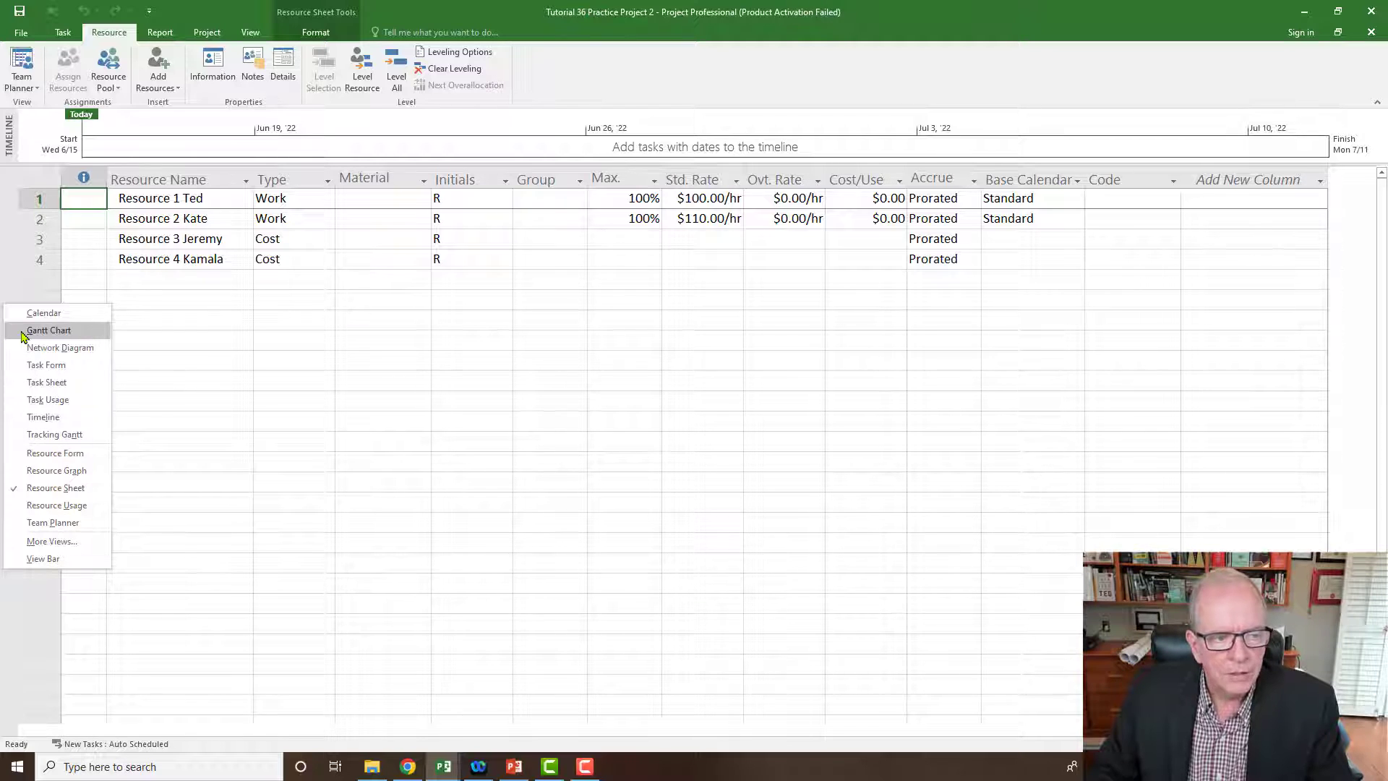
pyautogui.click(23, 338)
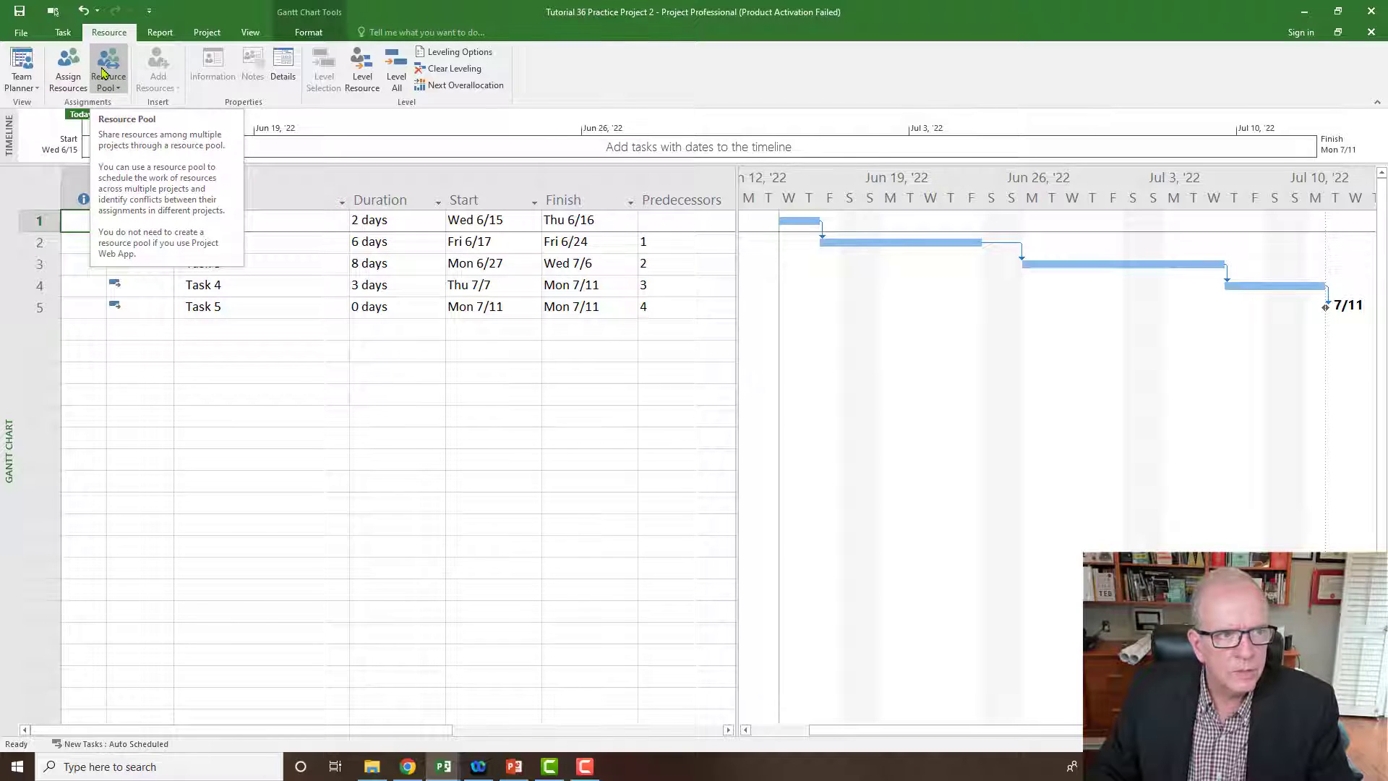
# - In Assign Resources, put Ted on Task 1 and Kate on Task 2
pyautogui.click(70, 72)
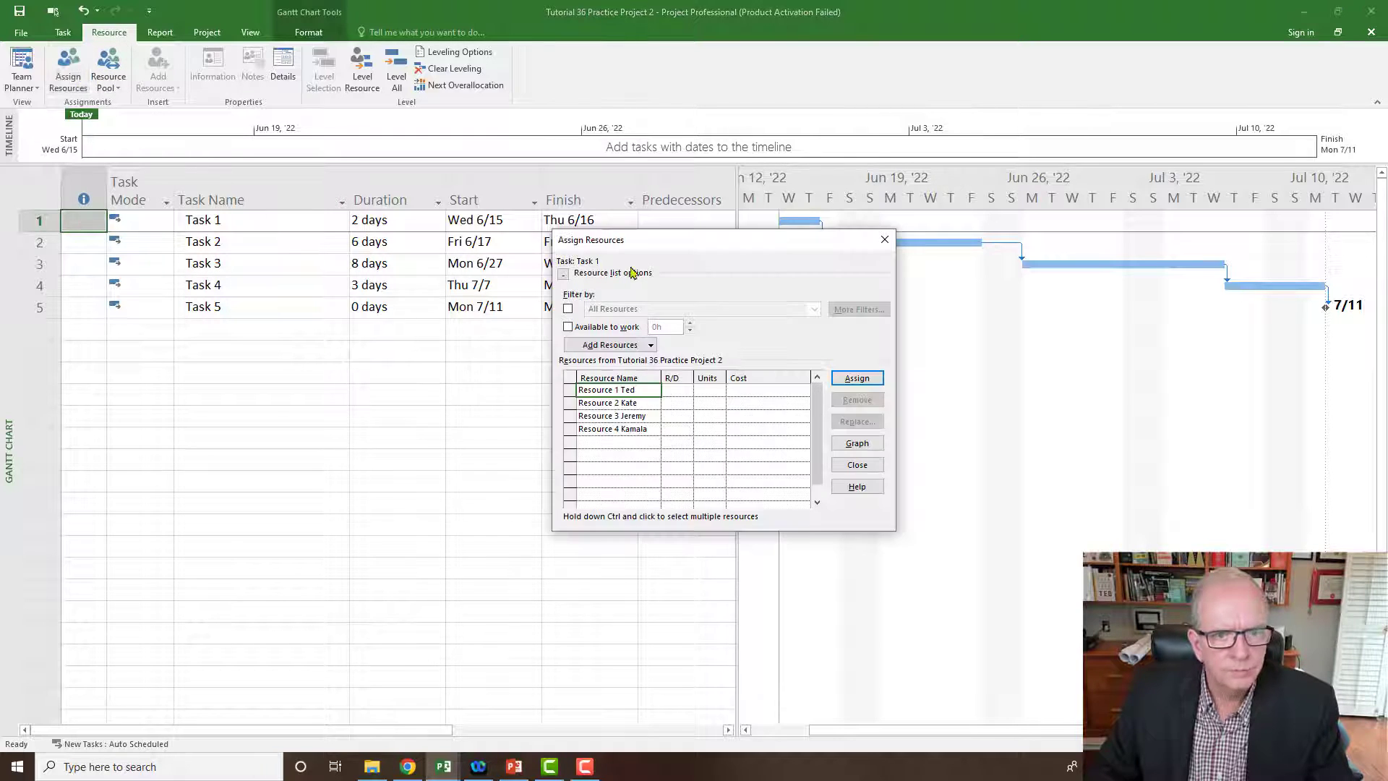
pyautogui.moveTo(651, 252); pyautogui.dragTo(517, 361)
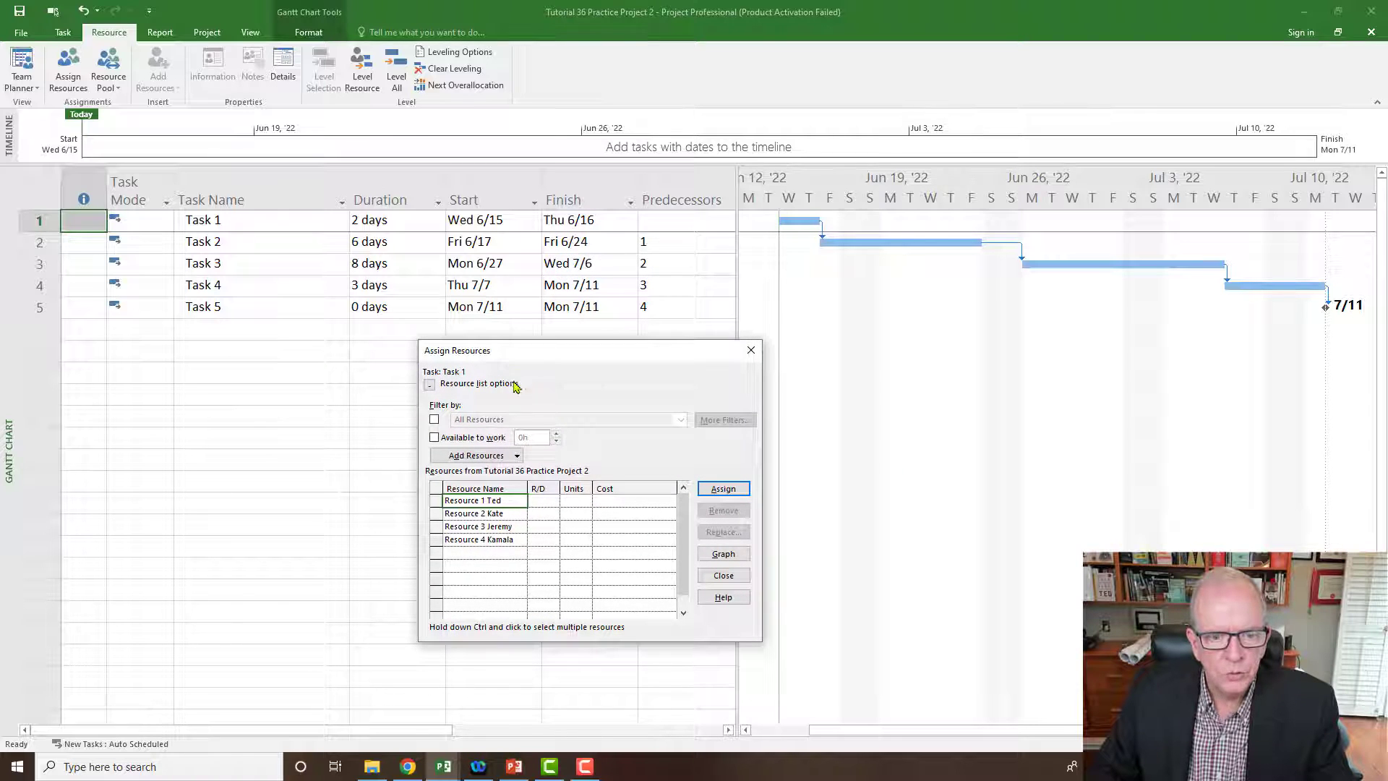
pyautogui.click(734, 493)
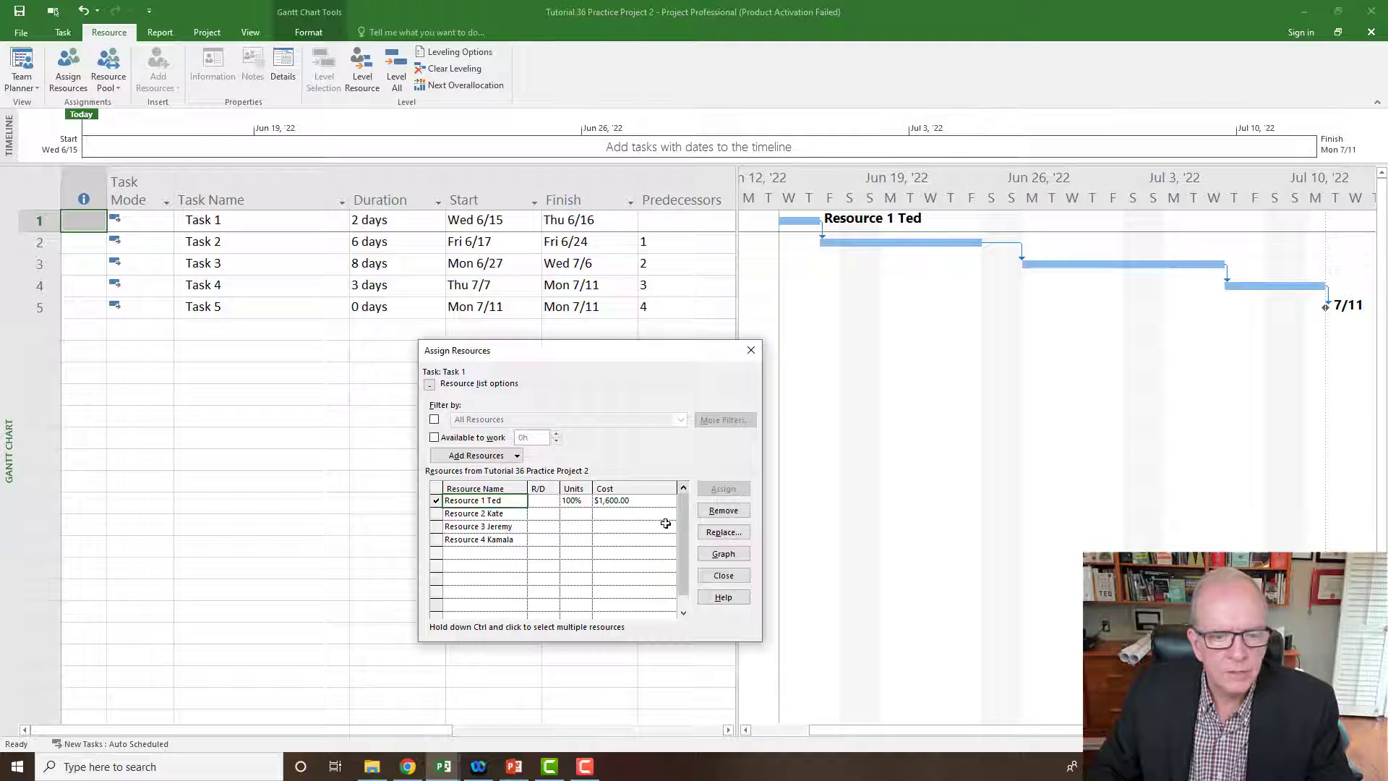
pyautogui.click(501, 516)
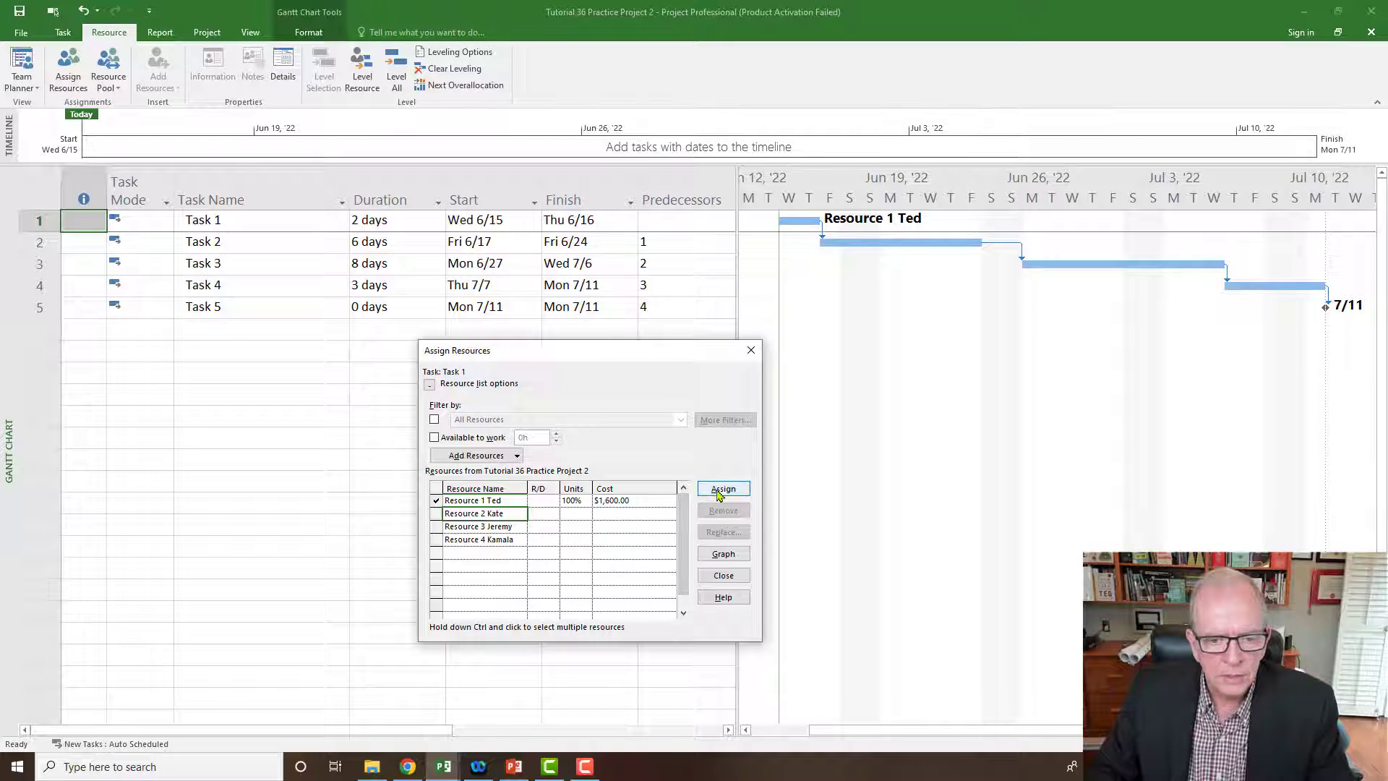
pyautogui.click(245, 246)
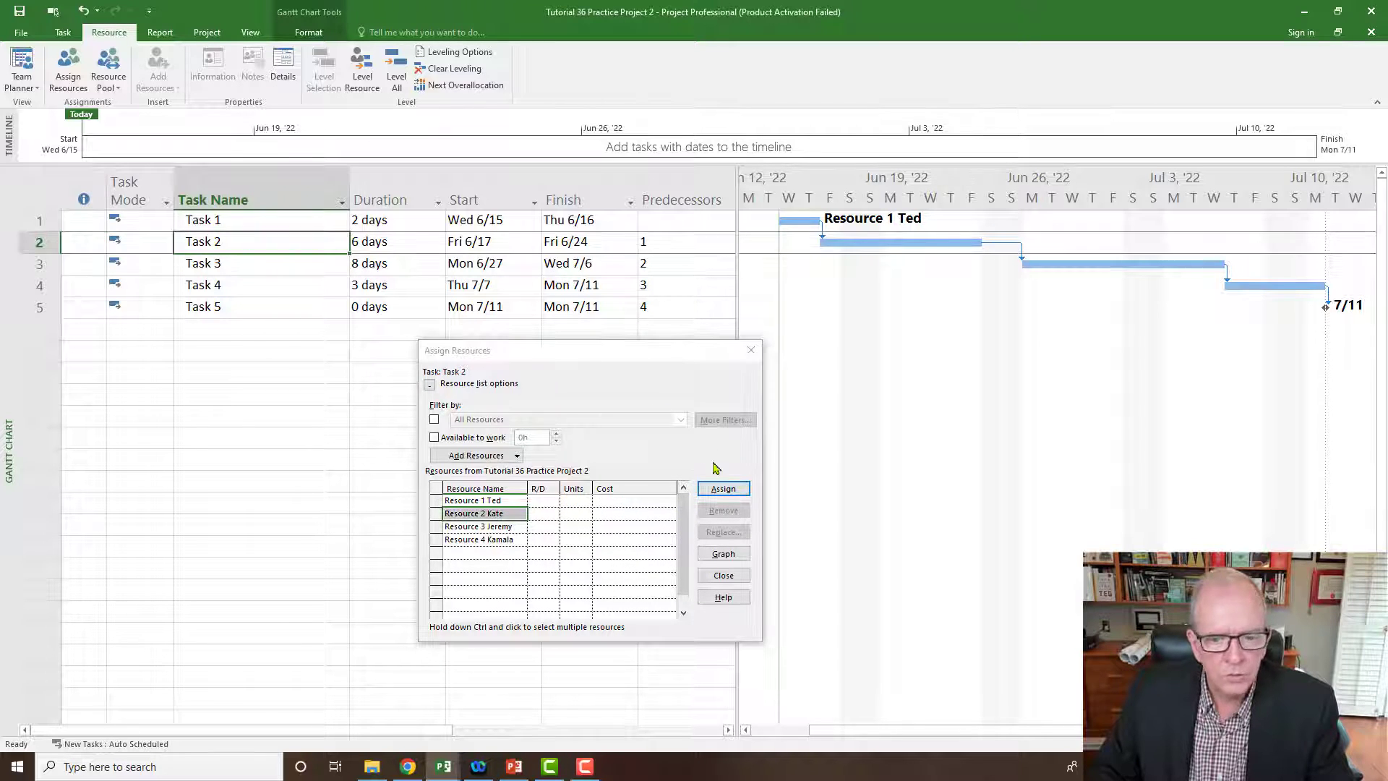
pyautogui.click(733, 489)
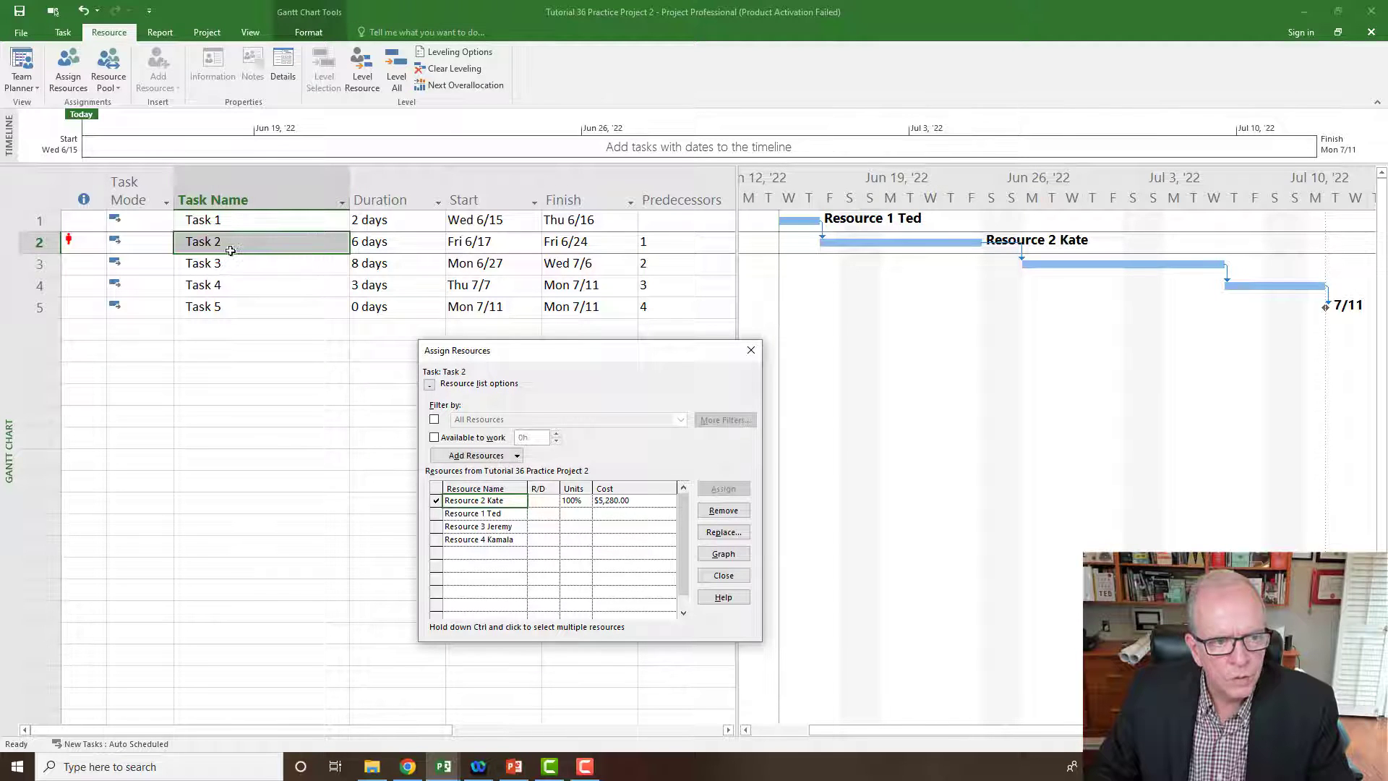
# - Assign Jeremy to Task 3 at $4,000 and Kamala to Task 4 at $8,000, then close the window
pyautogui.click(496, 527)
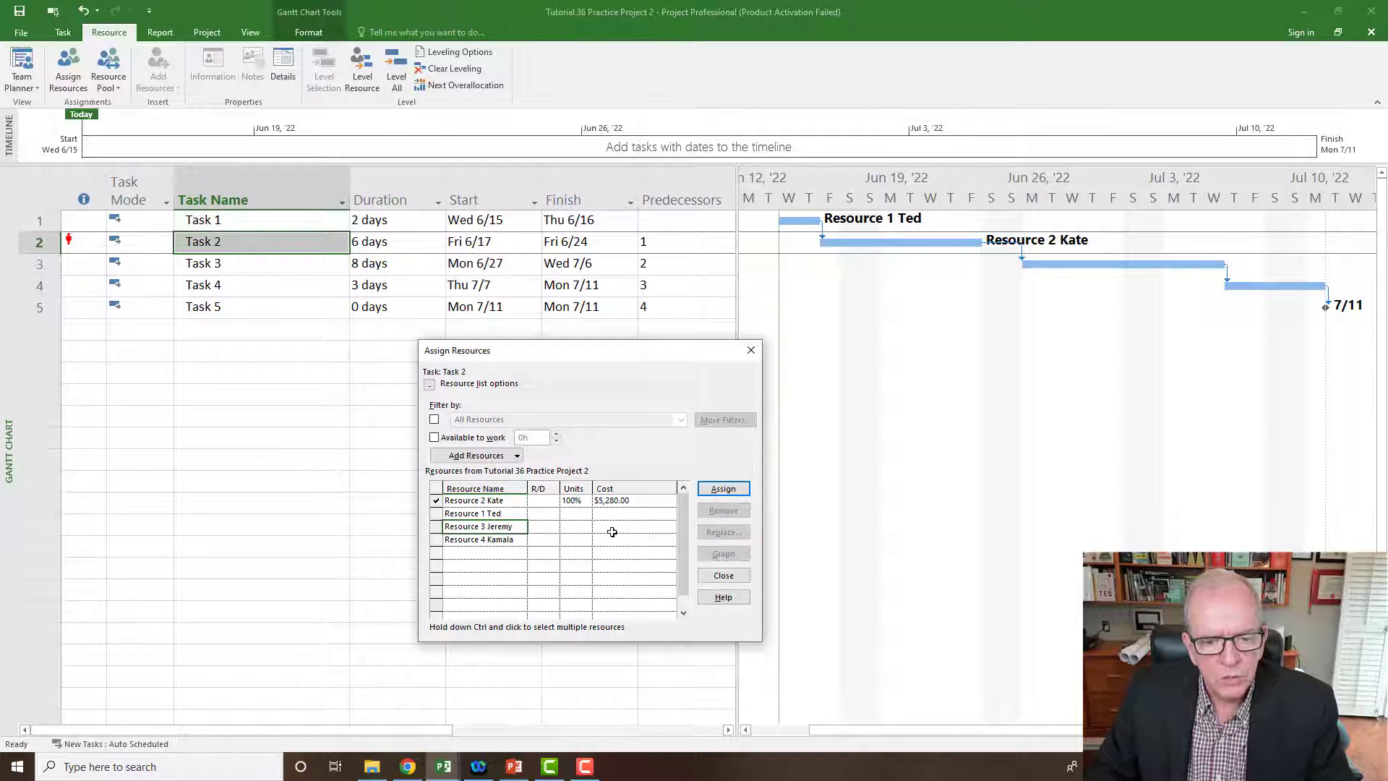
pyautogui.click(206, 263)
pyautogui.click(605, 529)
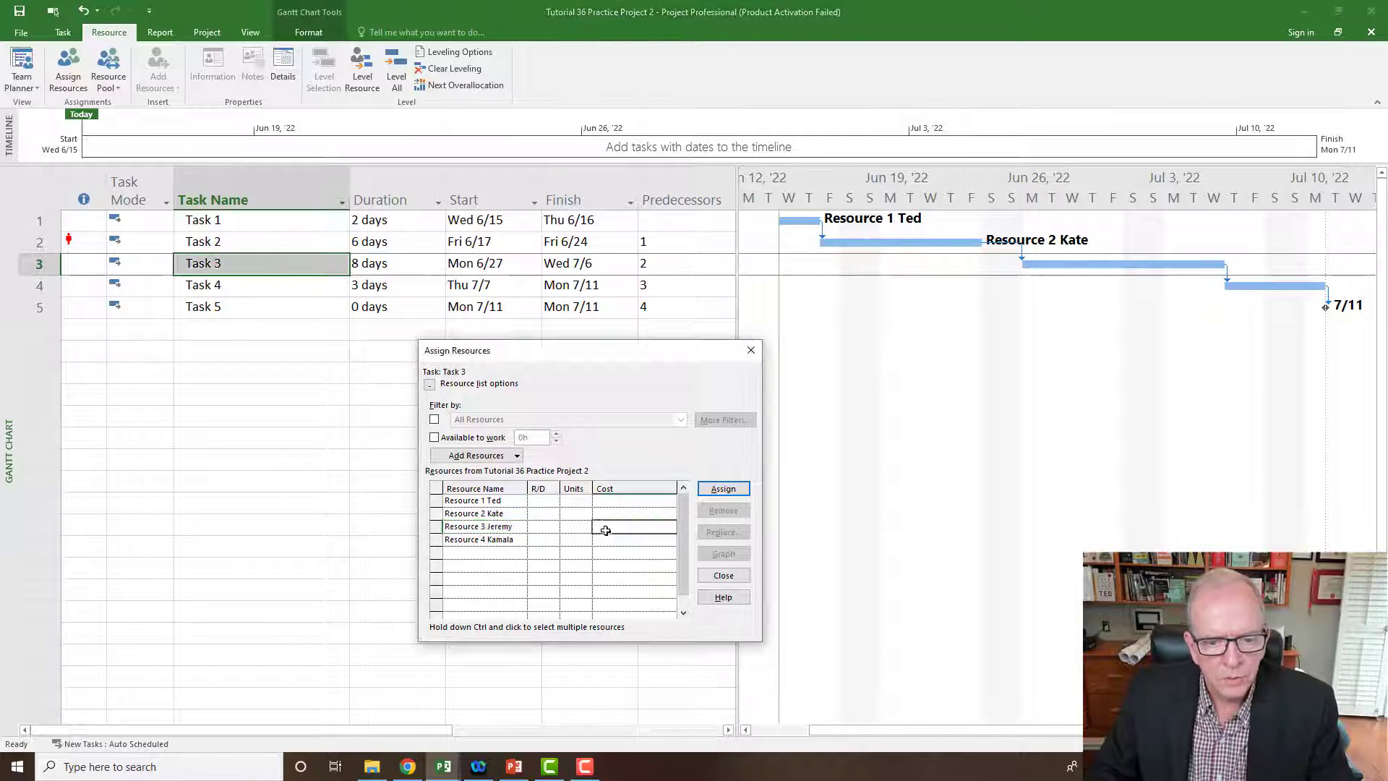
pyautogui.write('4000')
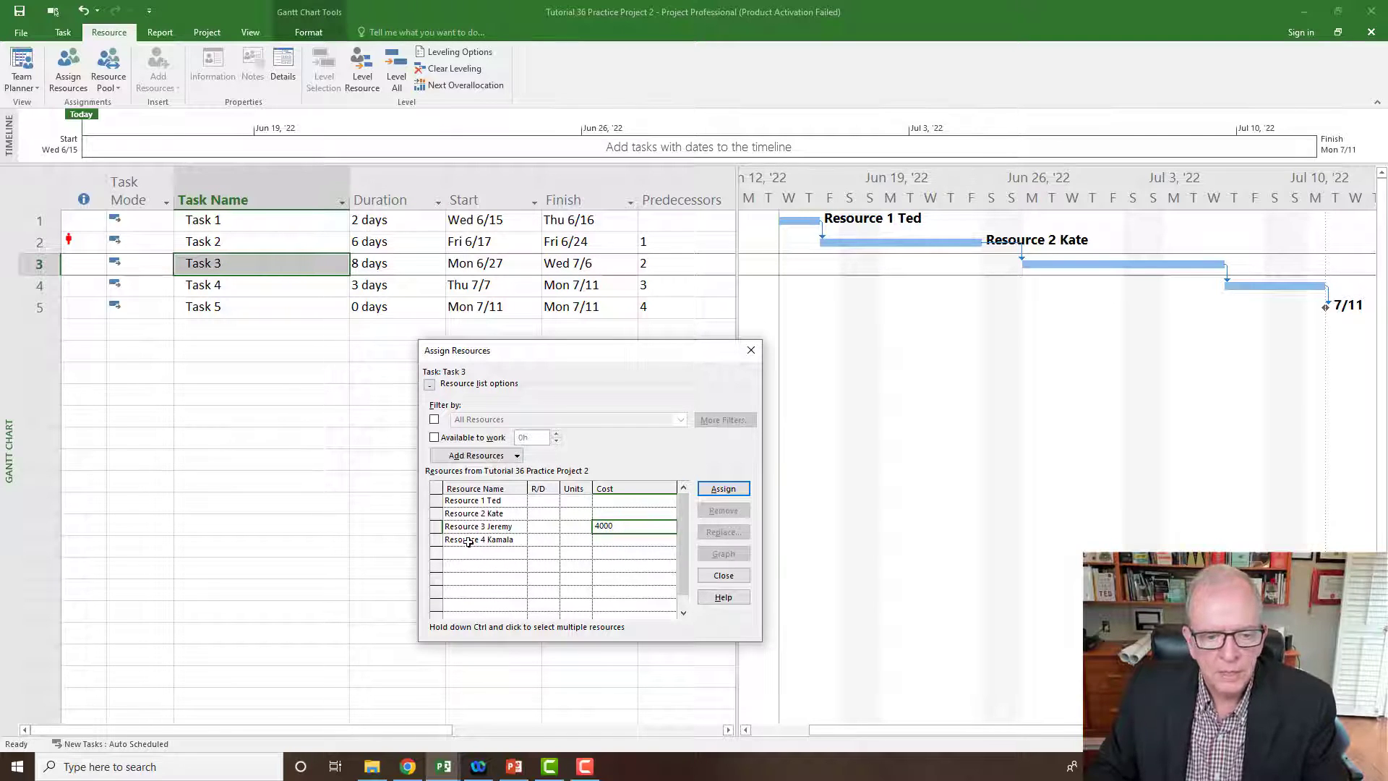
pyautogui.click(469, 541)
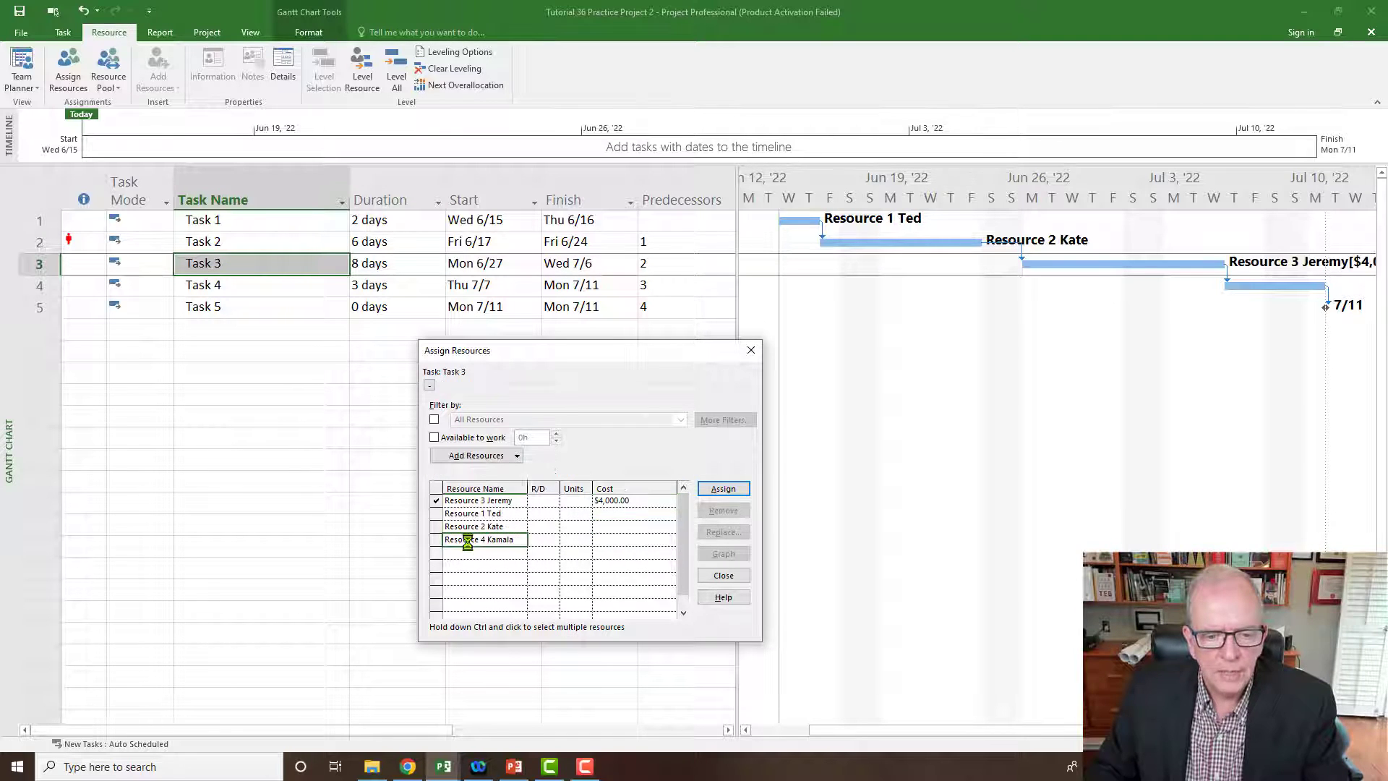
pyautogui.click(251, 289)
pyautogui.click(623, 540)
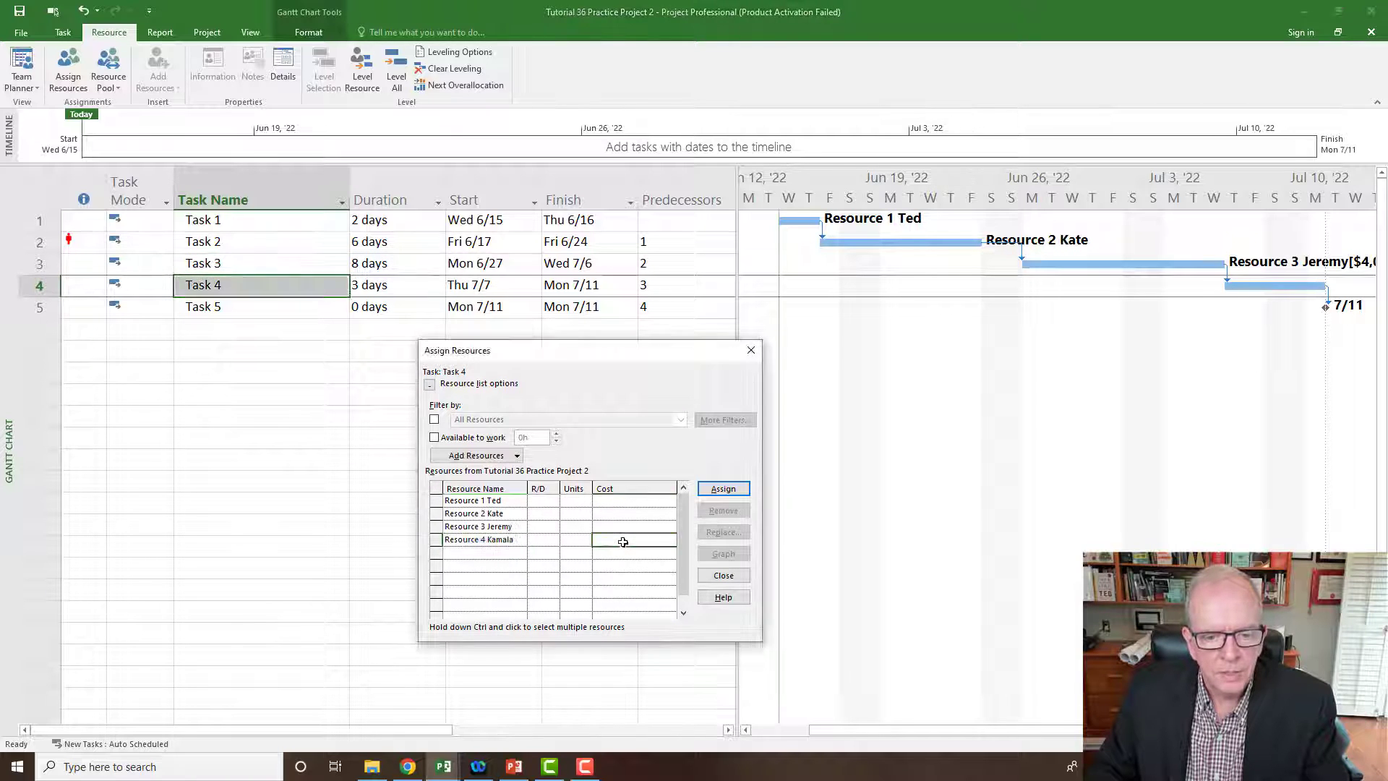
pyautogui.write('8000')
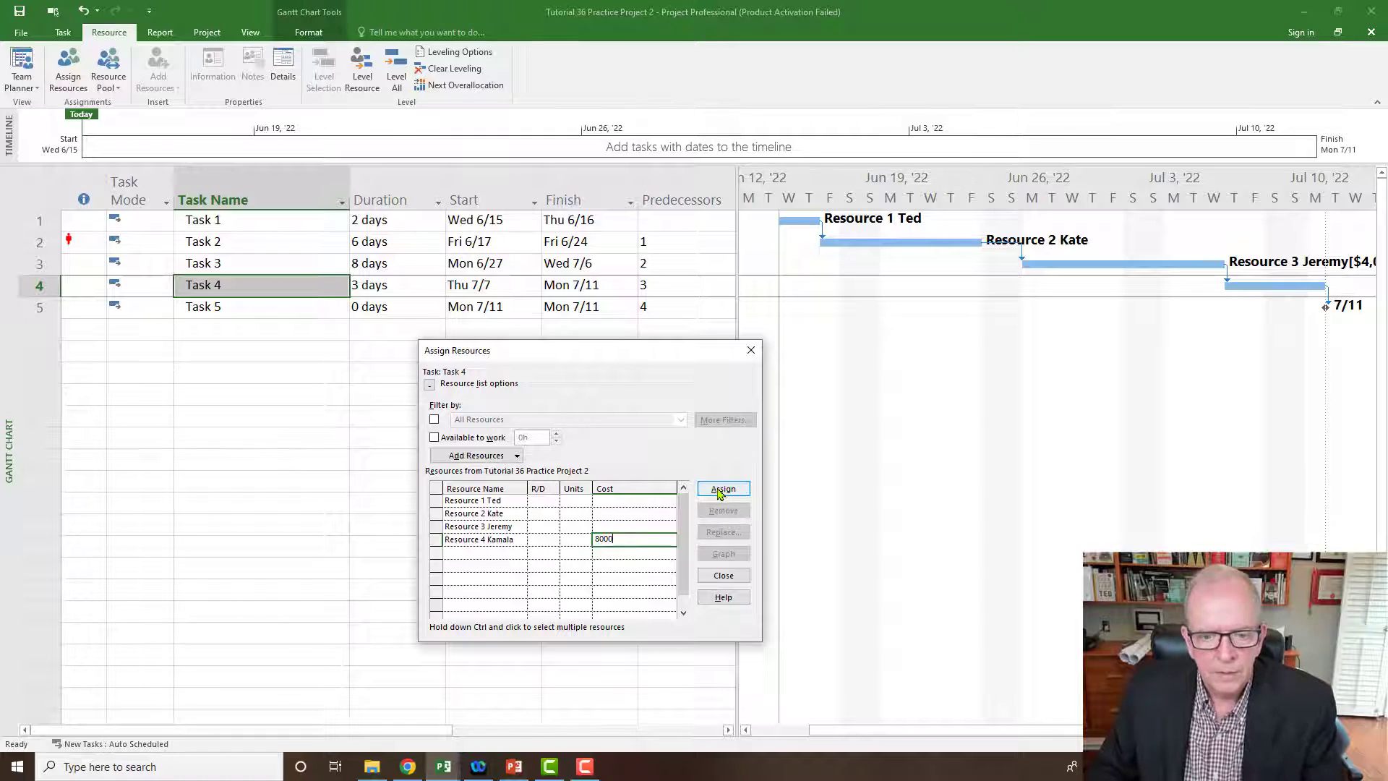
pyautogui.click(724, 489)
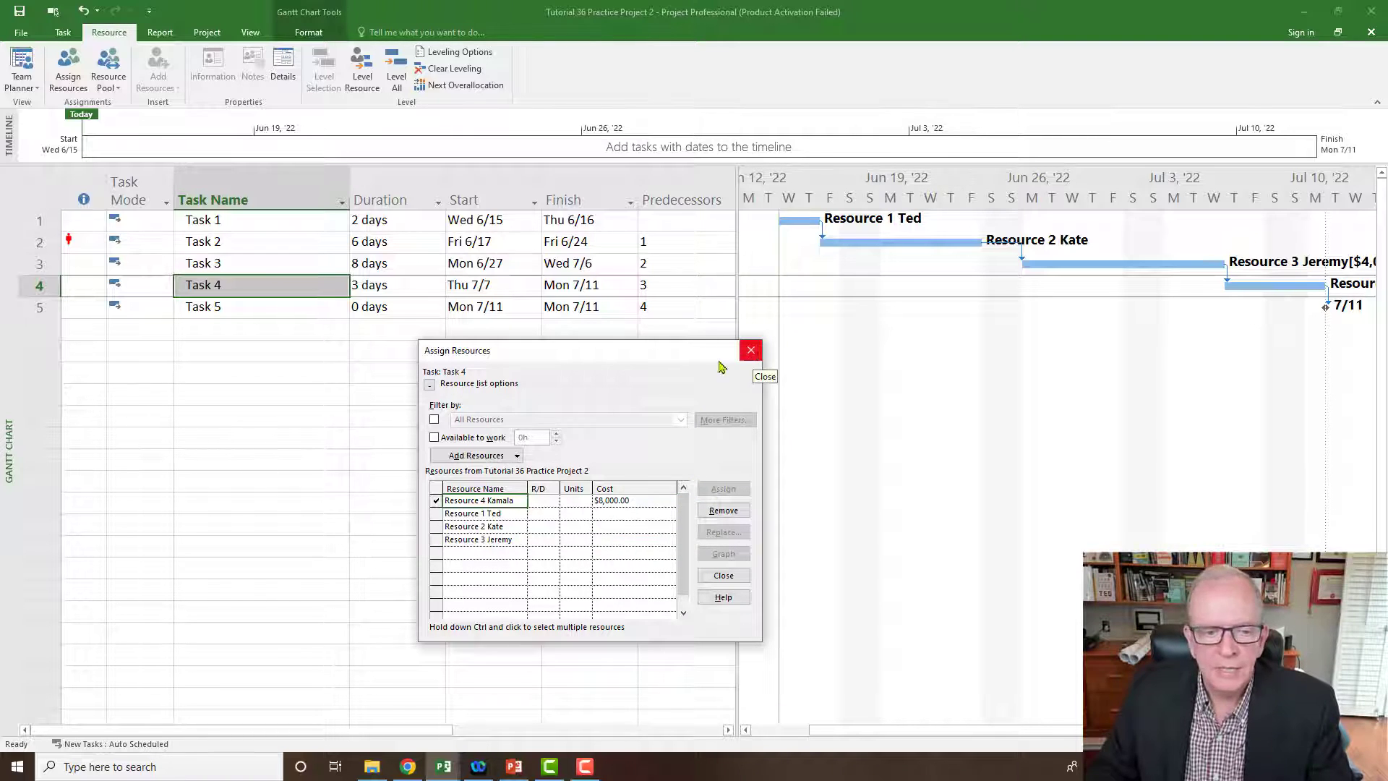
pyautogui.click(751, 350)
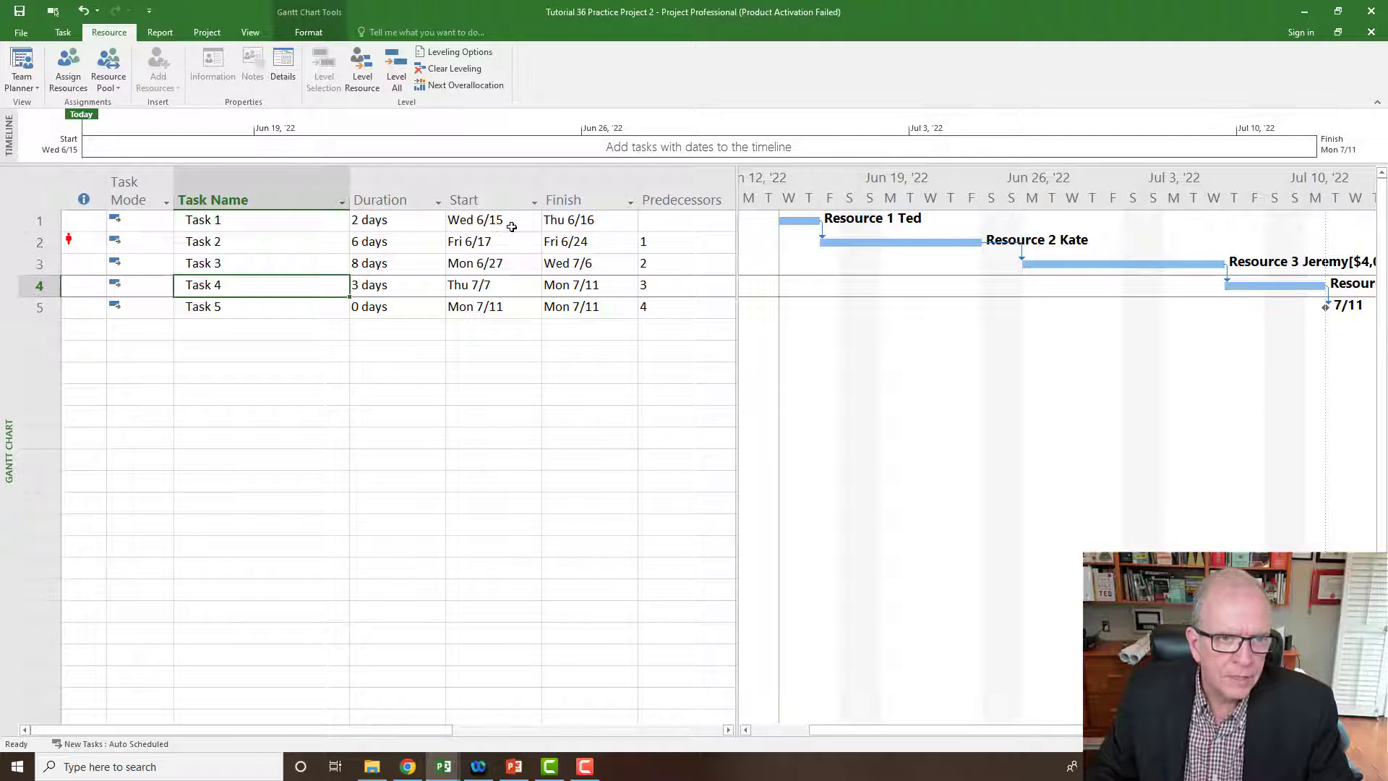
# - Switch windows to Tutorial 36 Practice Project 1, then to the Resource Pool where Kate shows overallocated
pyautogui.click(250, 31)
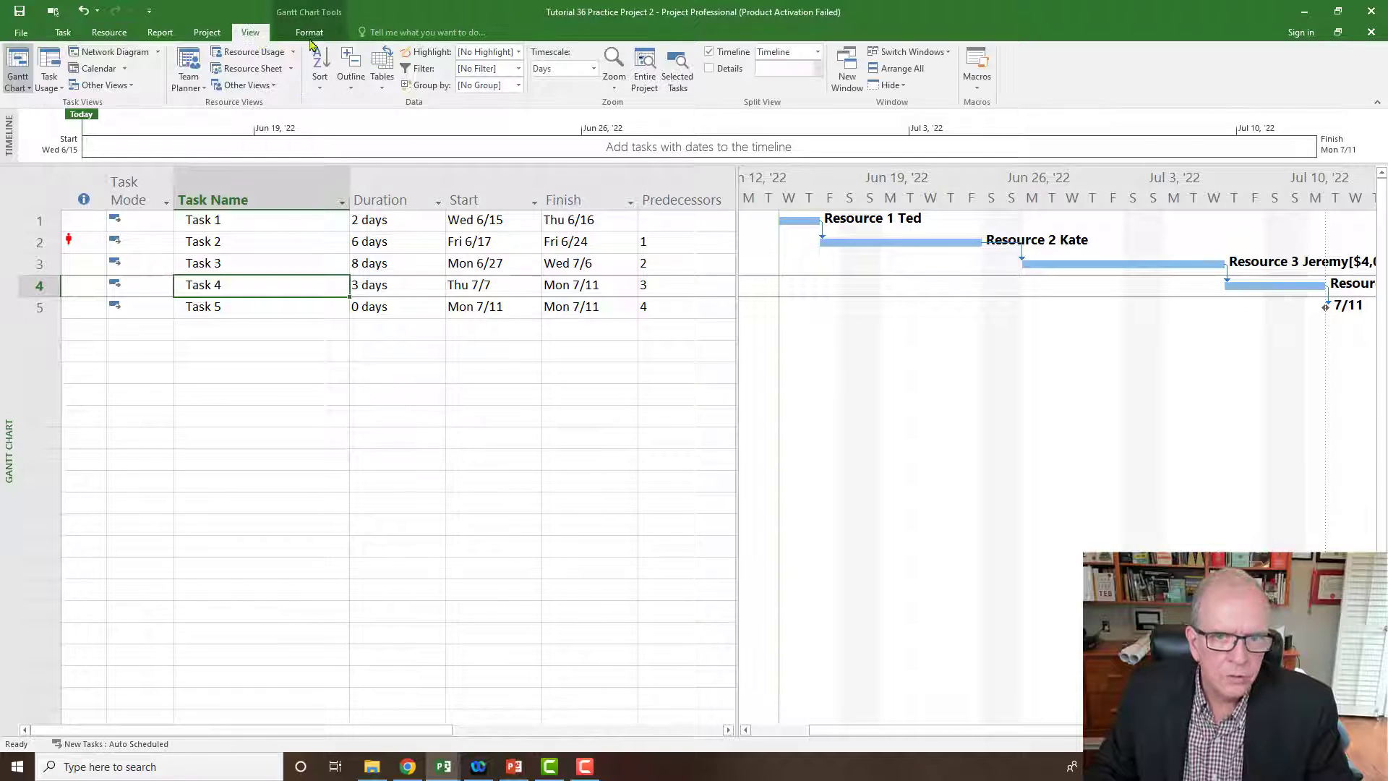
pyautogui.click(886, 55)
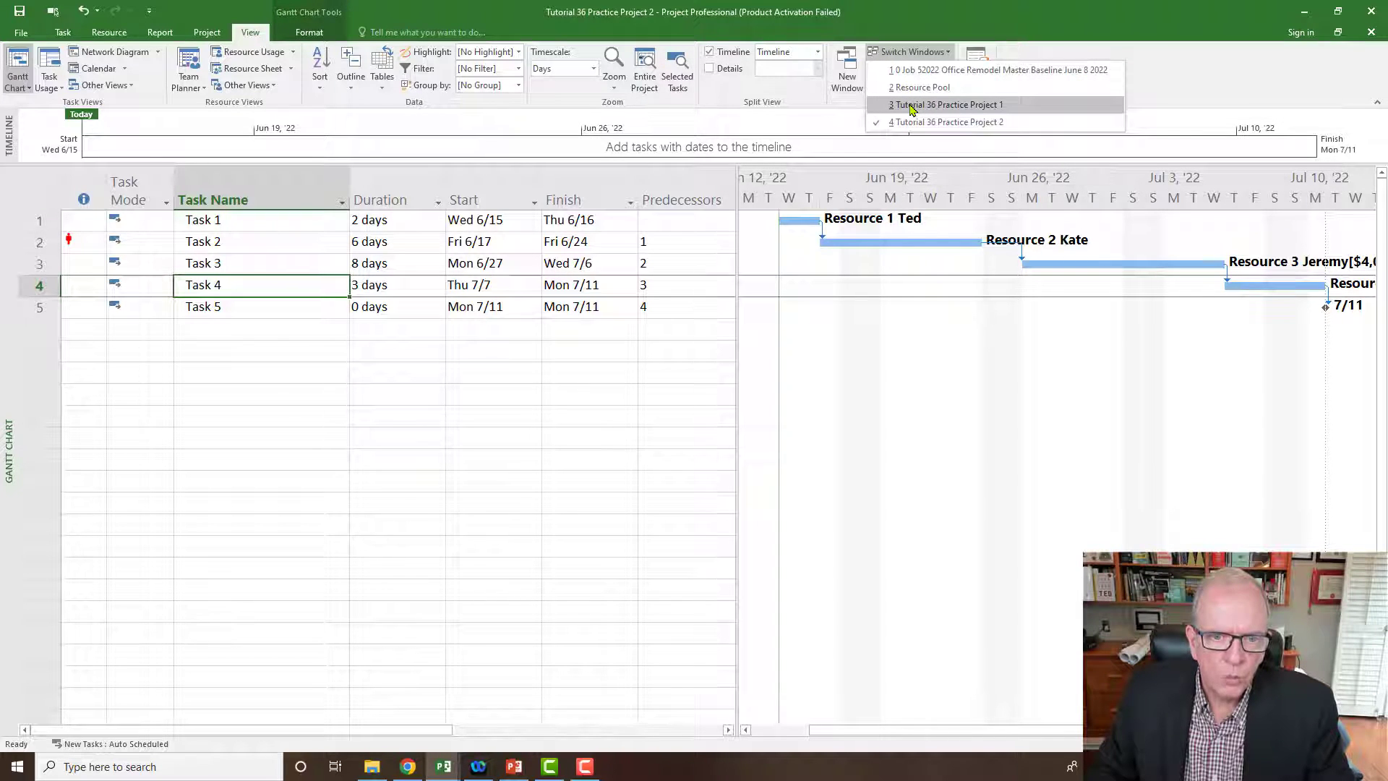
pyautogui.click(911, 105)
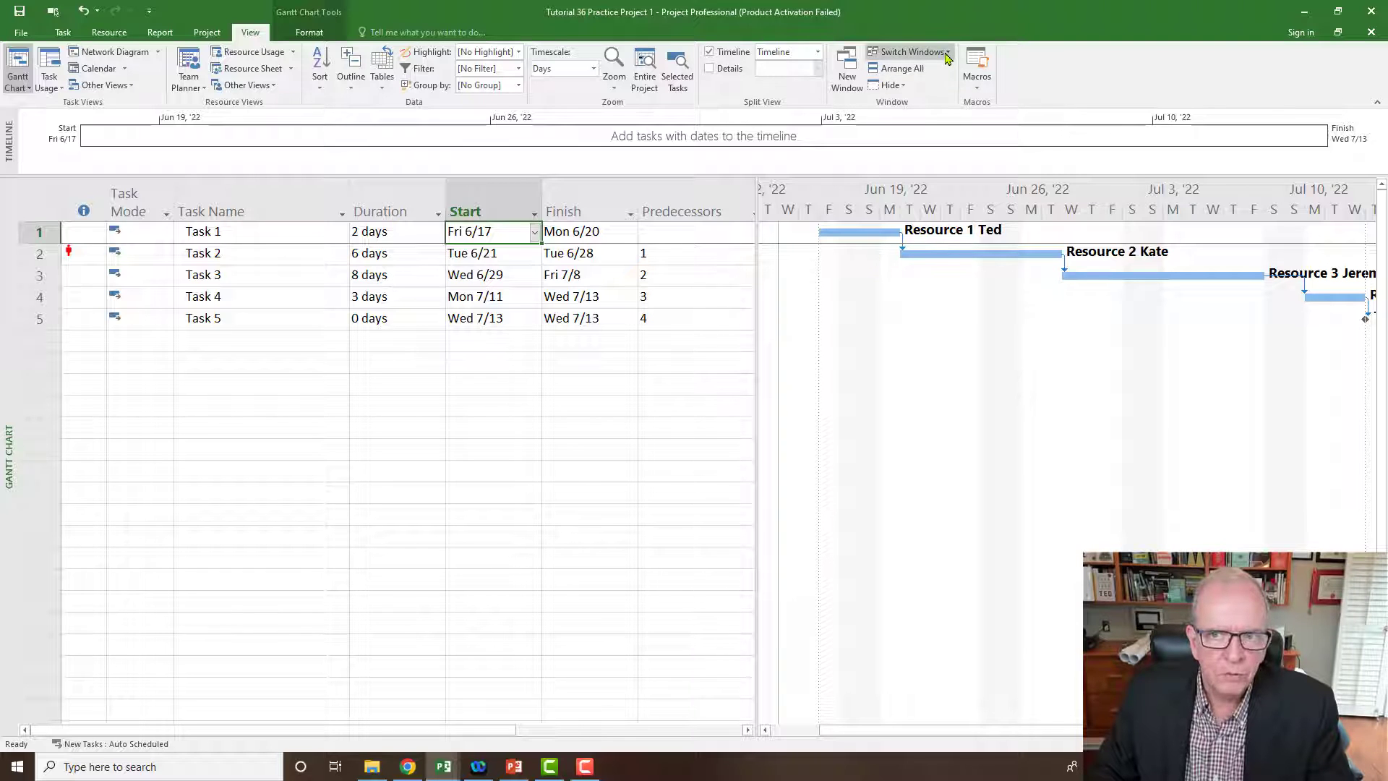
pyautogui.click(909, 53)
pyautogui.click(939, 88)
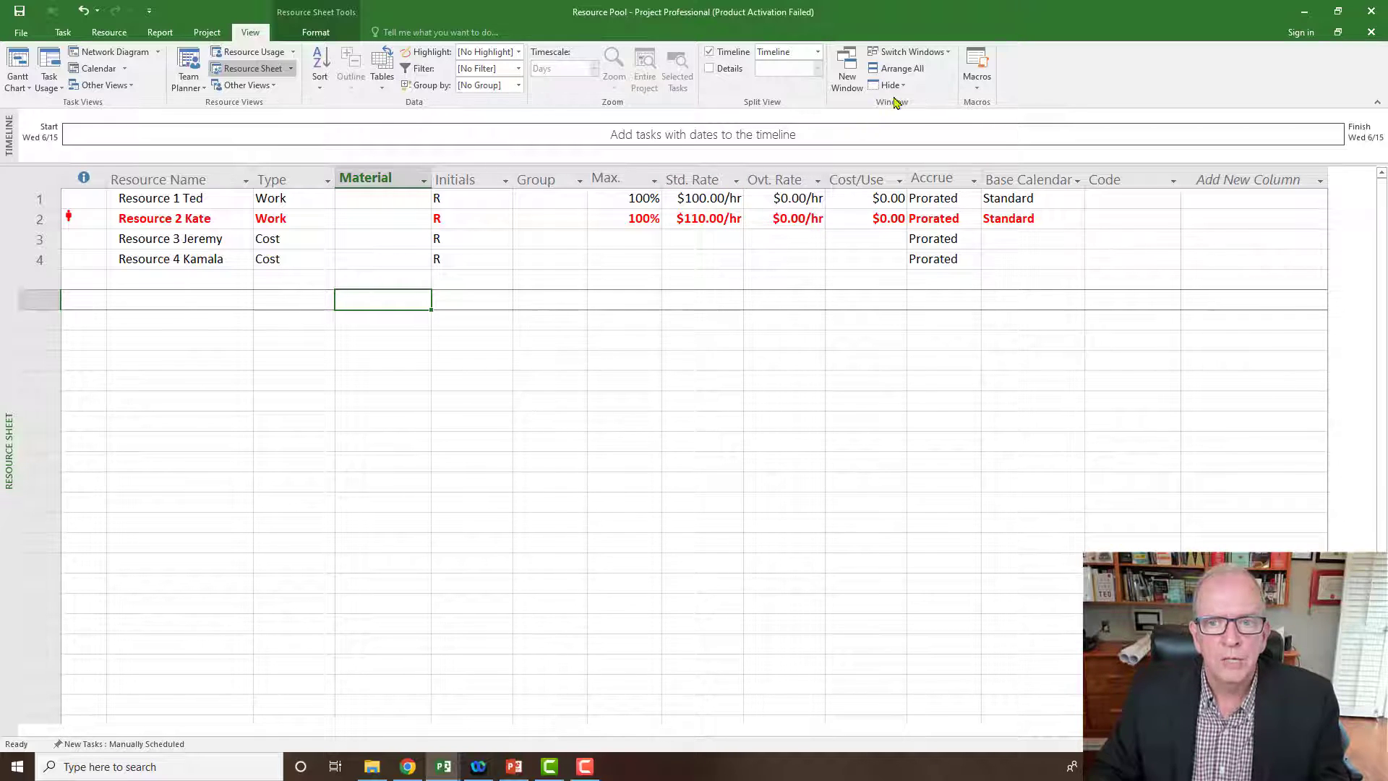
# - Switch windows to Tutorial 36 Practice Project 1 and select its flagged Task 2
pyautogui.click(941, 53)
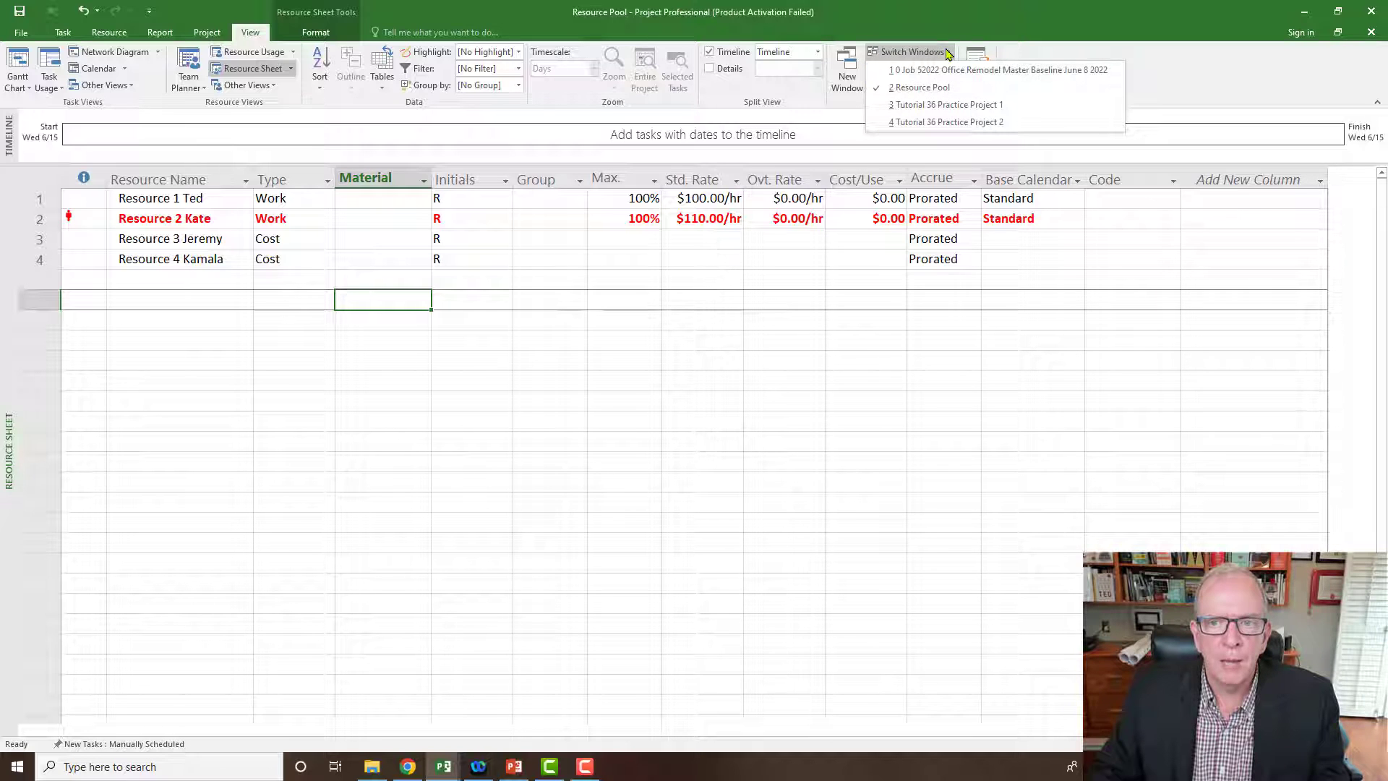
pyautogui.click(947, 105)
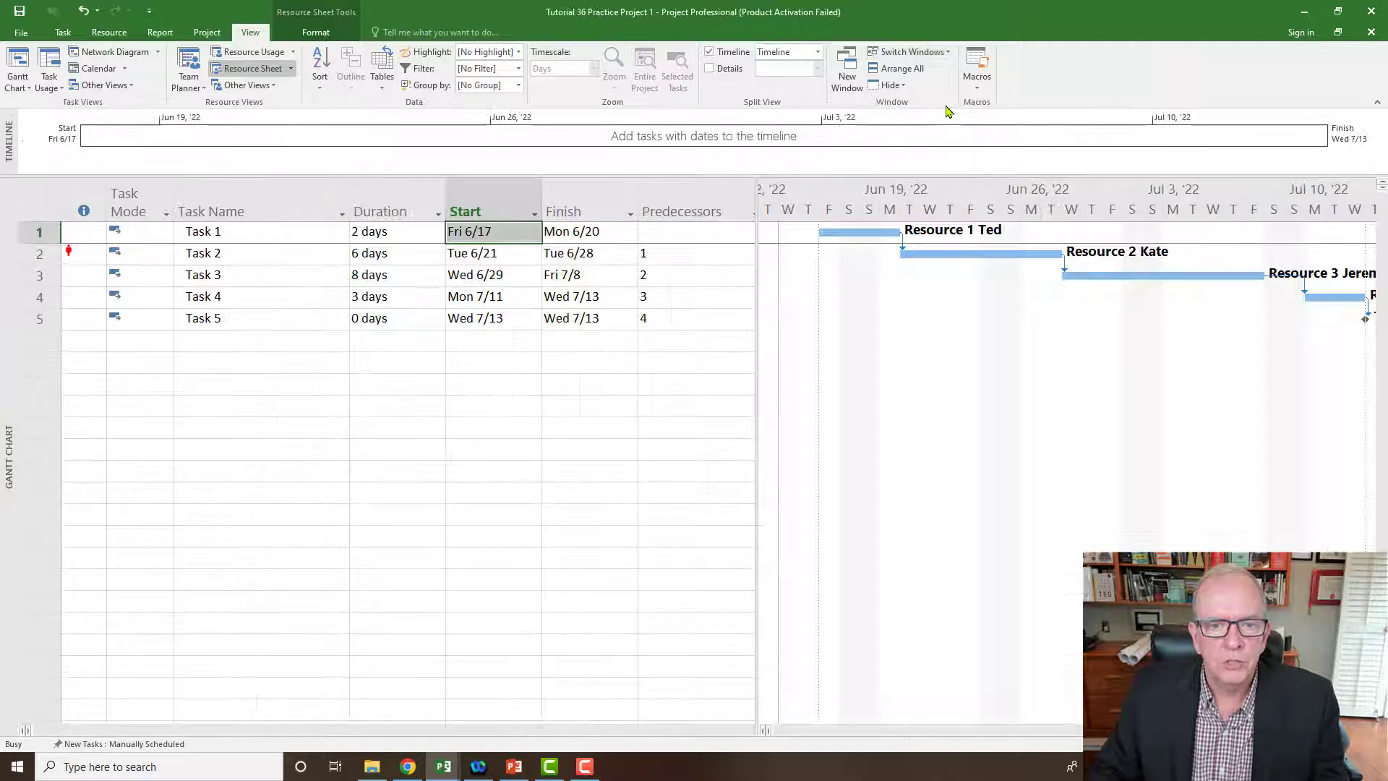
pyautogui.click(71, 261)
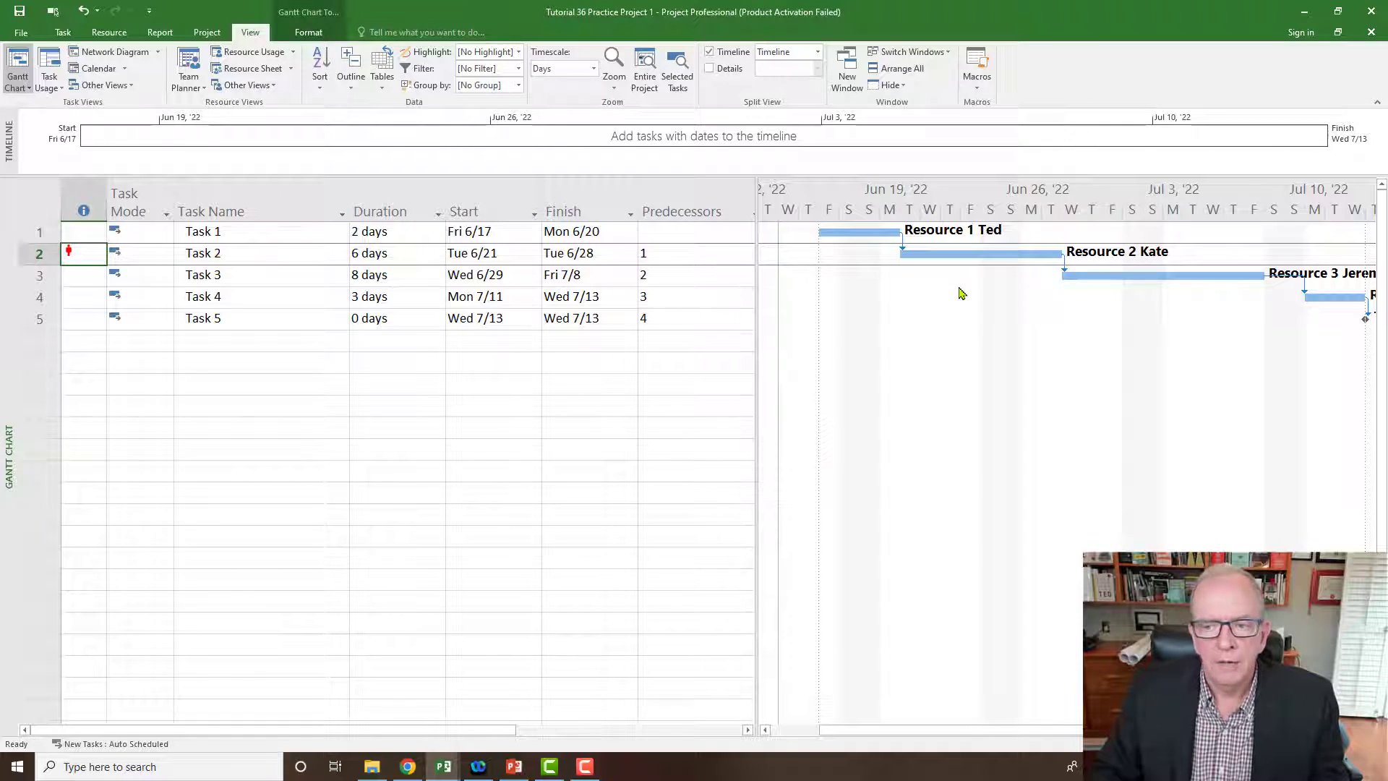
# - Show Practice Project 1's Resource Sheet and select Resource 2 Kate, flagged red as overallocated
pyautogui.rightClick(16, 358)
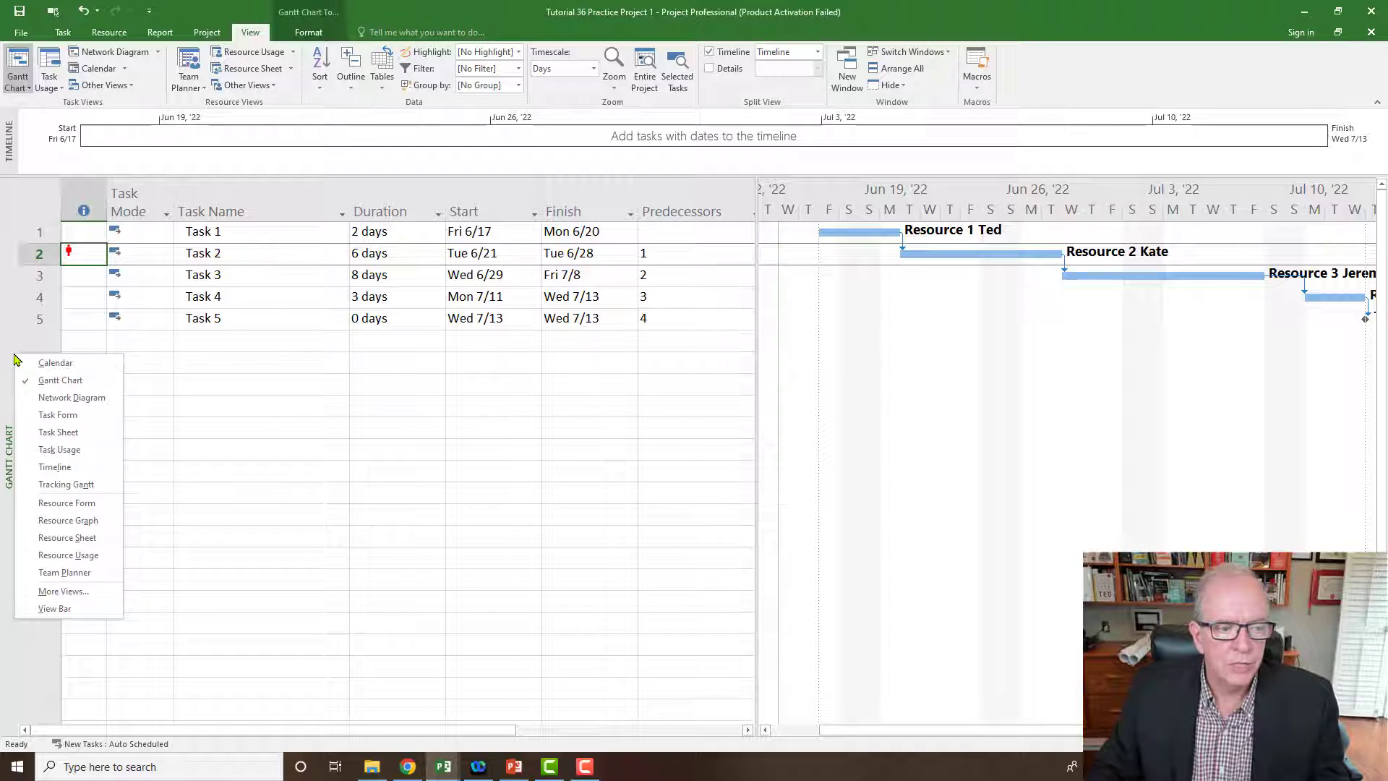
pyautogui.click(53, 539)
pyautogui.click(169, 232)
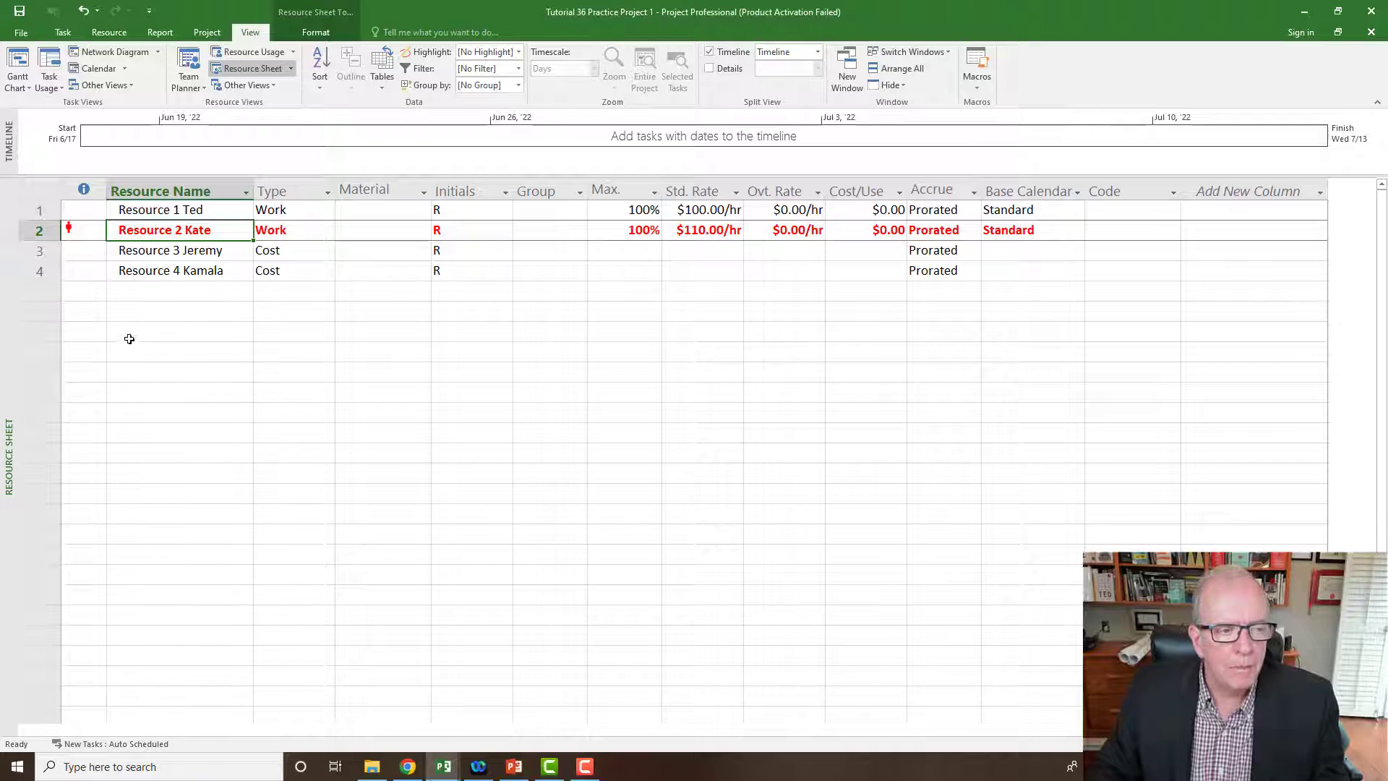
pyautogui.rightClick(6, 374)
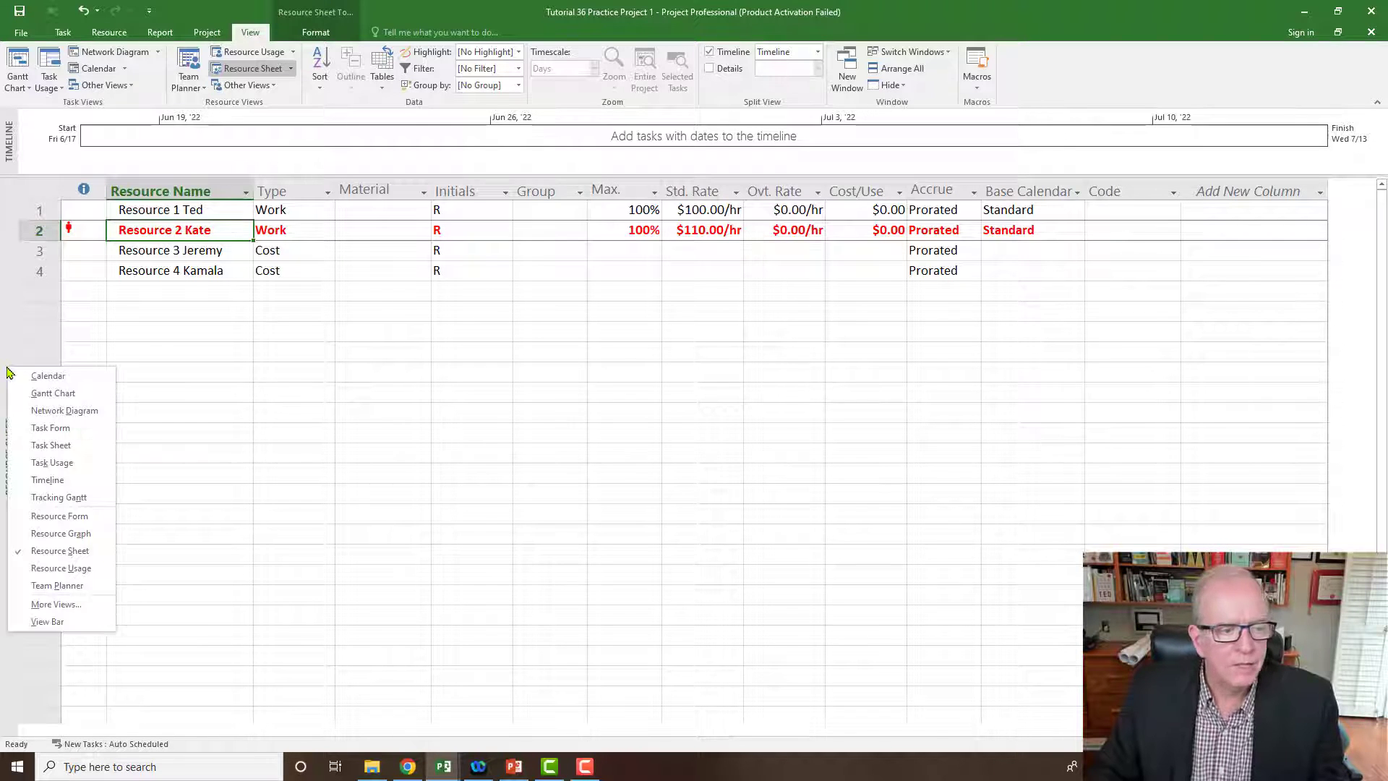
# - Show Resource Usage and review Kate's two Task 2 assignments totalling 96 hrs
pyautogui.click(41, 571)
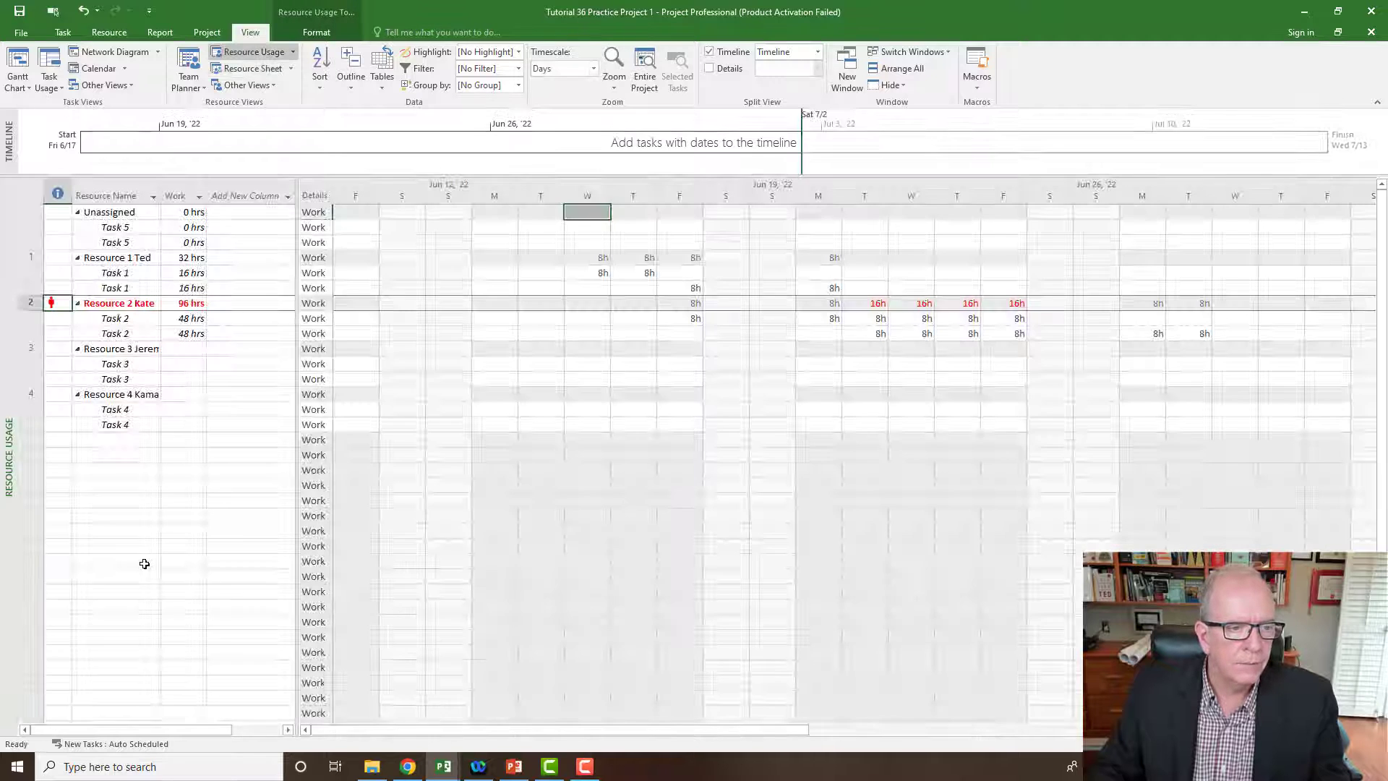
pyautogui.click(131, 319)
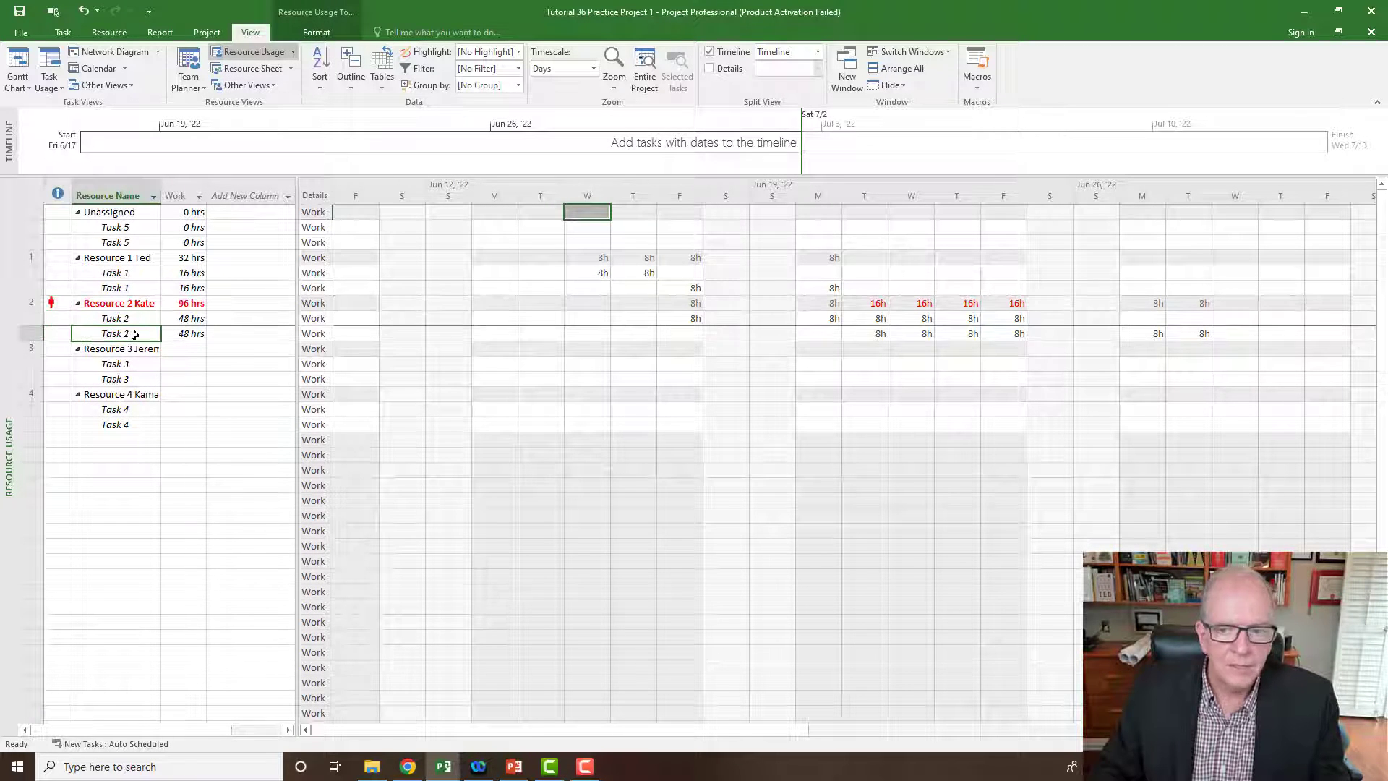
pyautogui.click(133, 319)
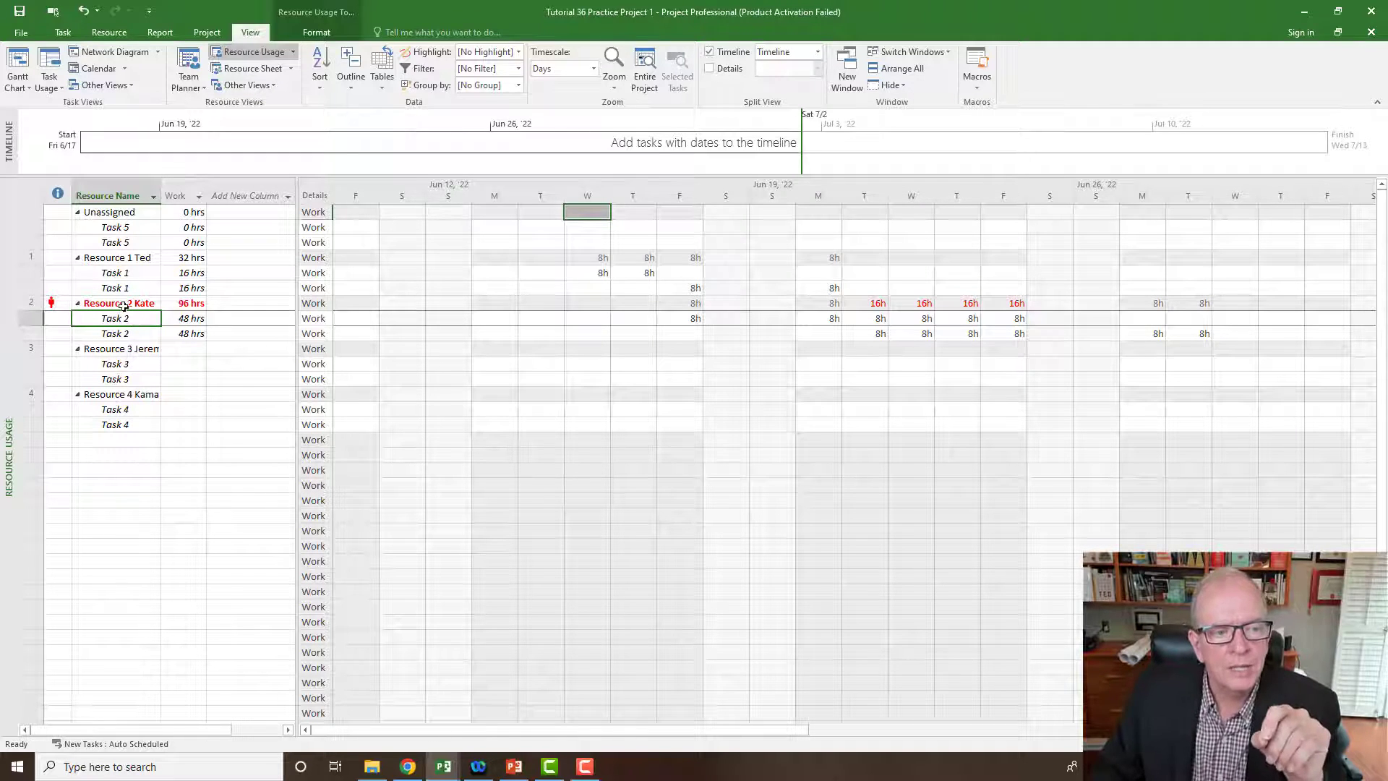
pyautogui.click(121, 305)
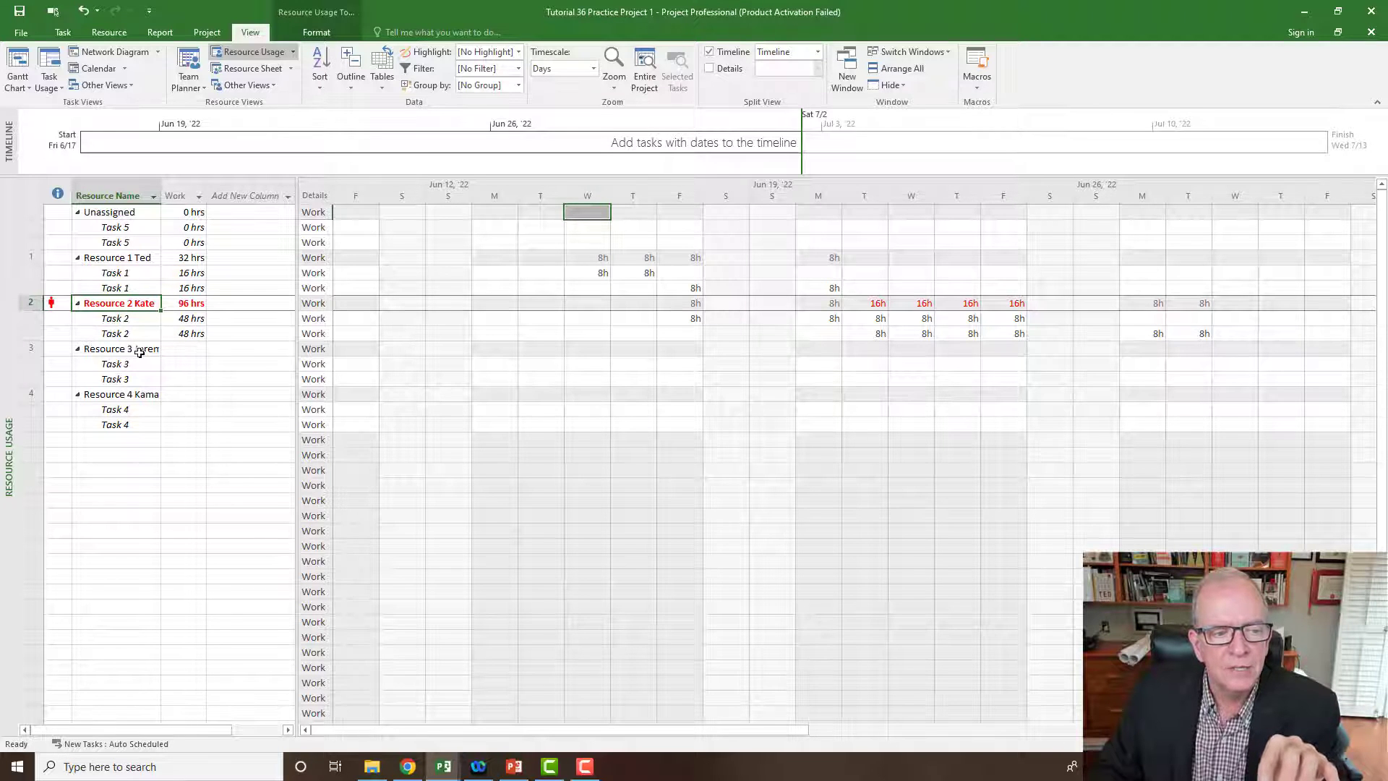
pyautogui.click(123, 320)
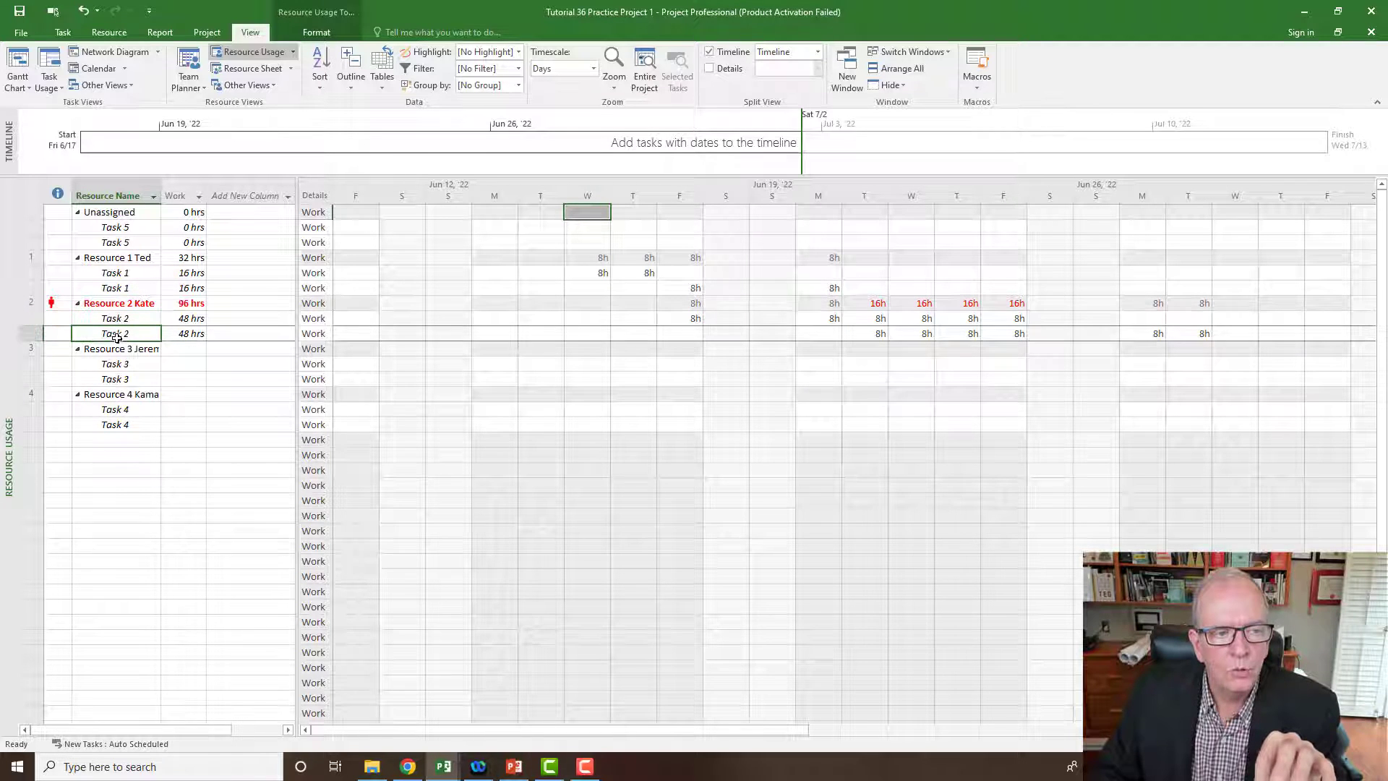
pyautogui.click(122, 322)
pyautogui.click(120, 335)
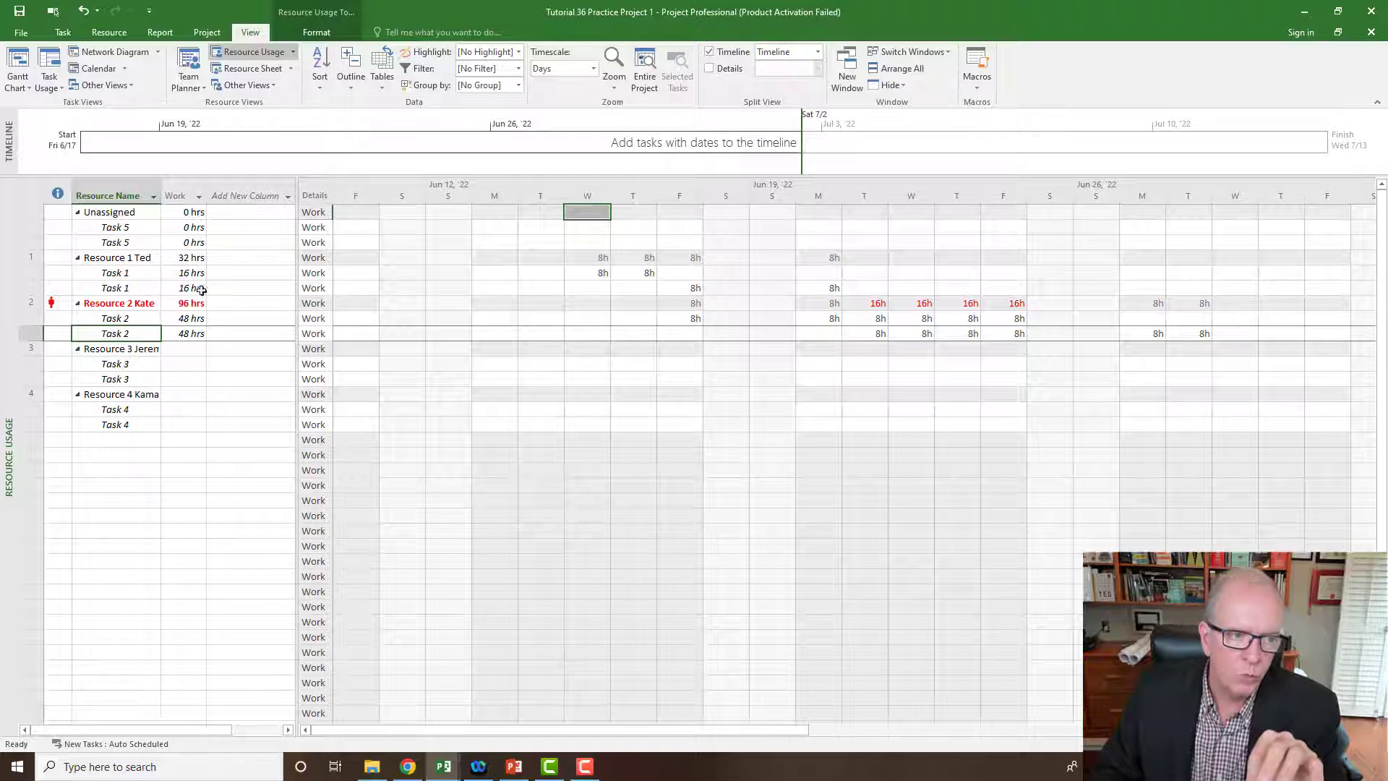
pyautogui.click(176, 192)
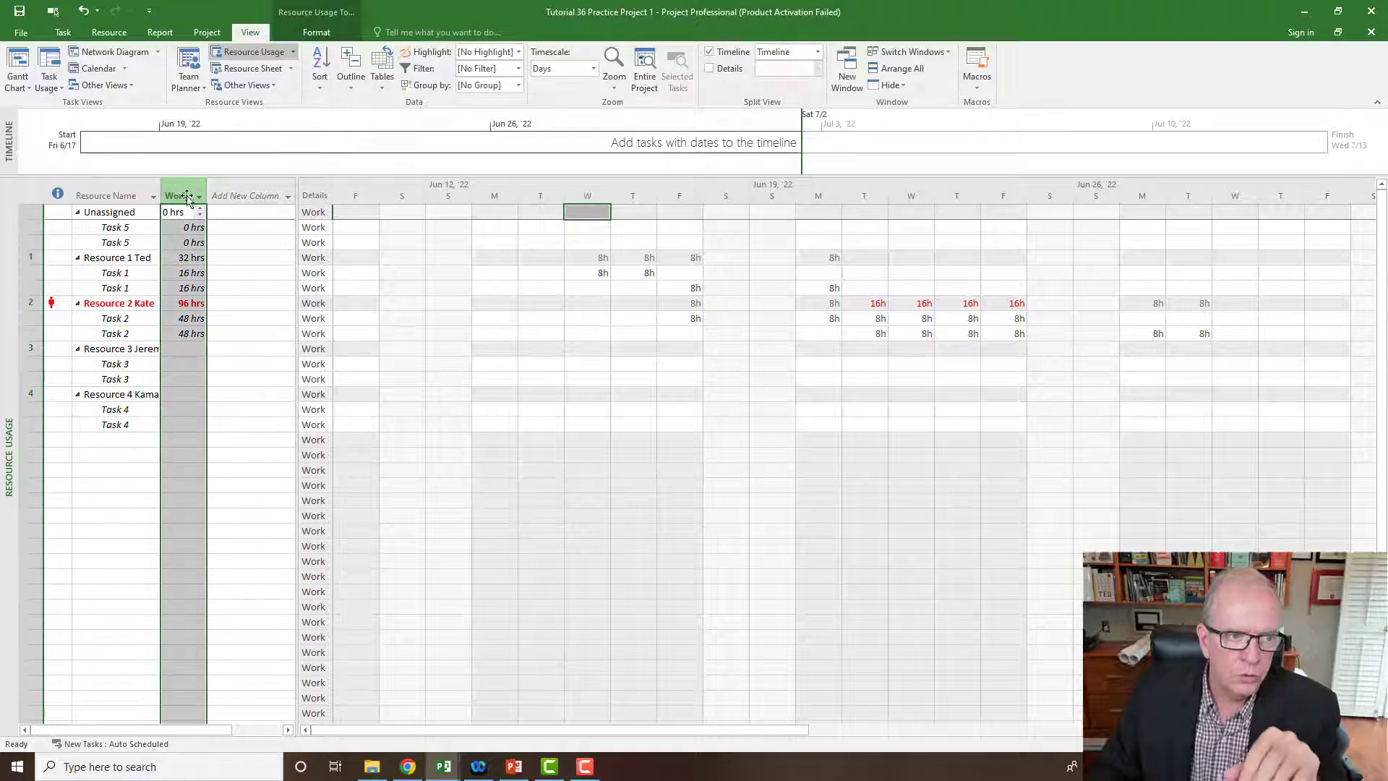
# - Insert a Project column before Work in Resource Usage and widen it to show full project names
pyautogui.rightClick(177, 191)
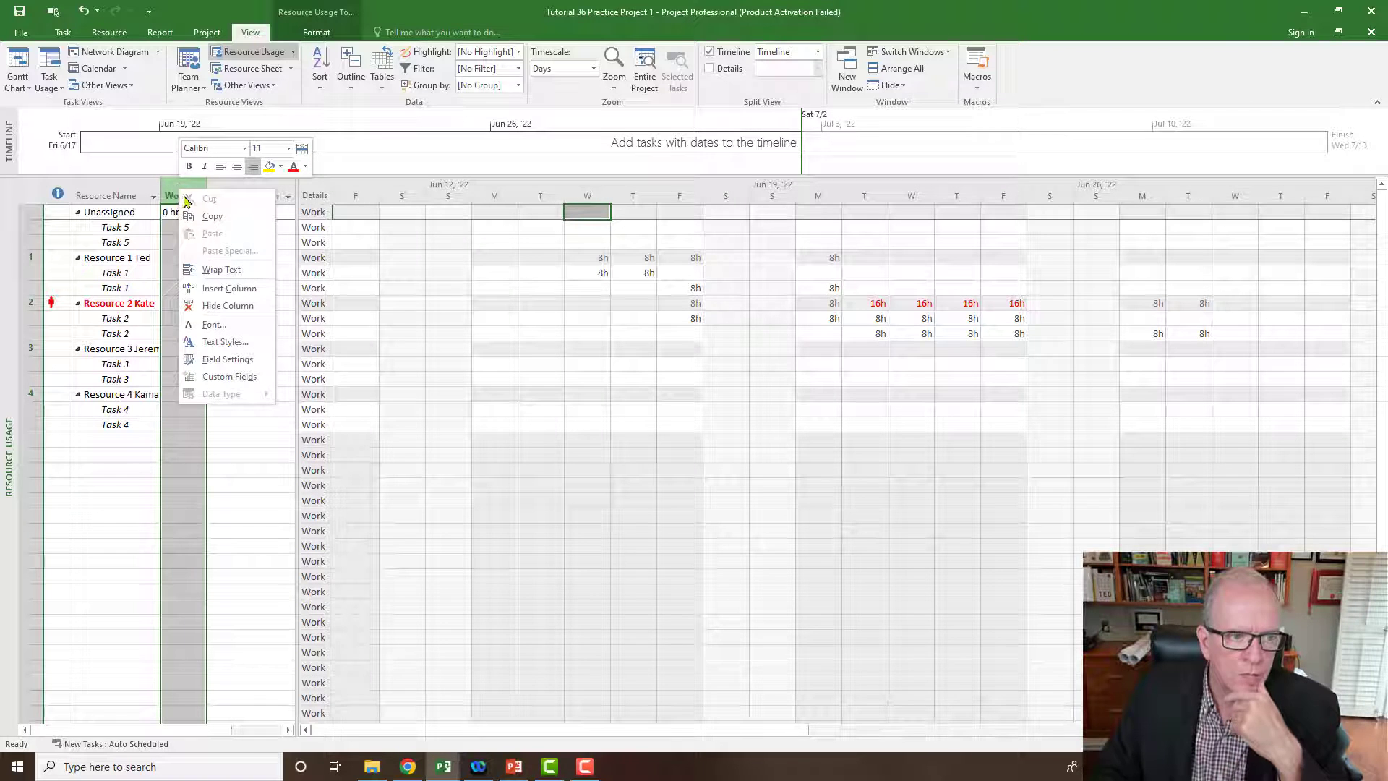
pyautogui.click(201, 288)
pyautogui.write('peak')
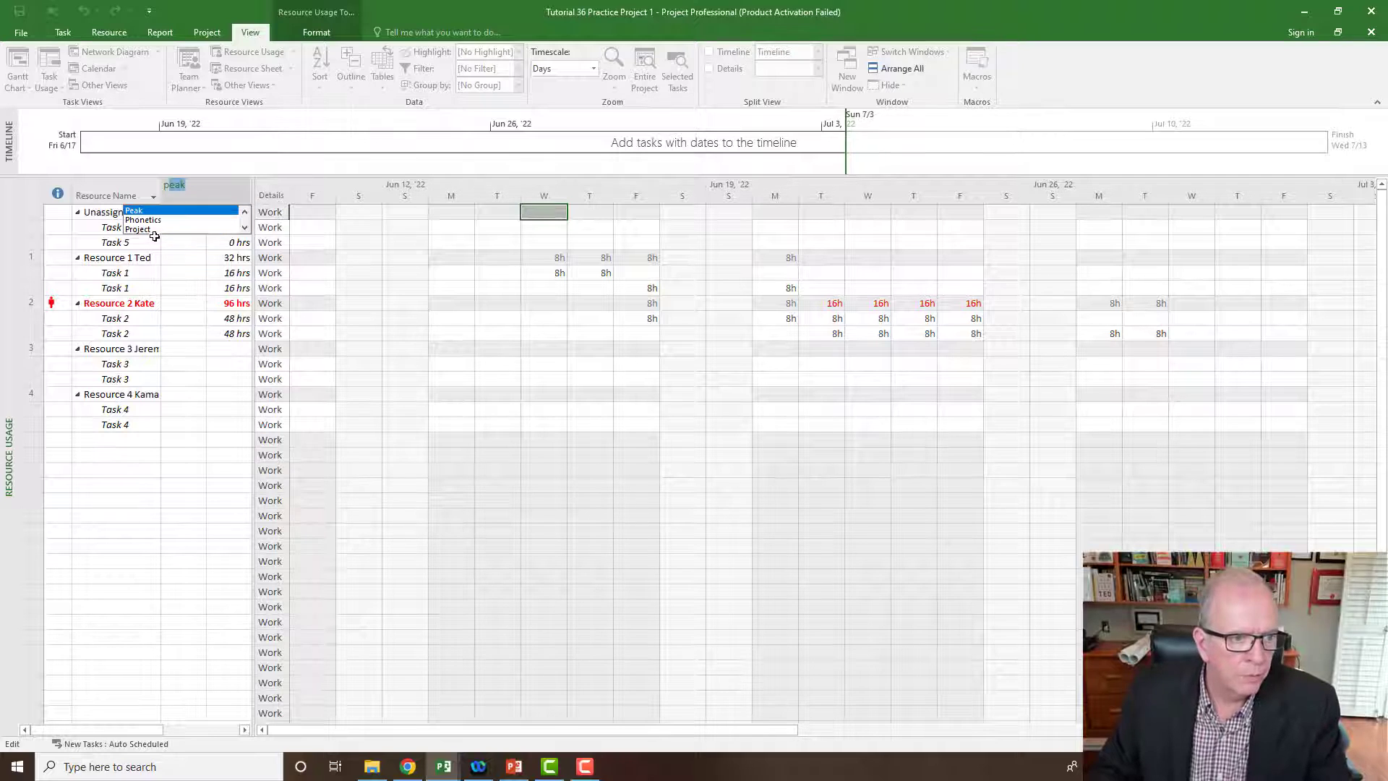
pyautogui.click(154, 229)
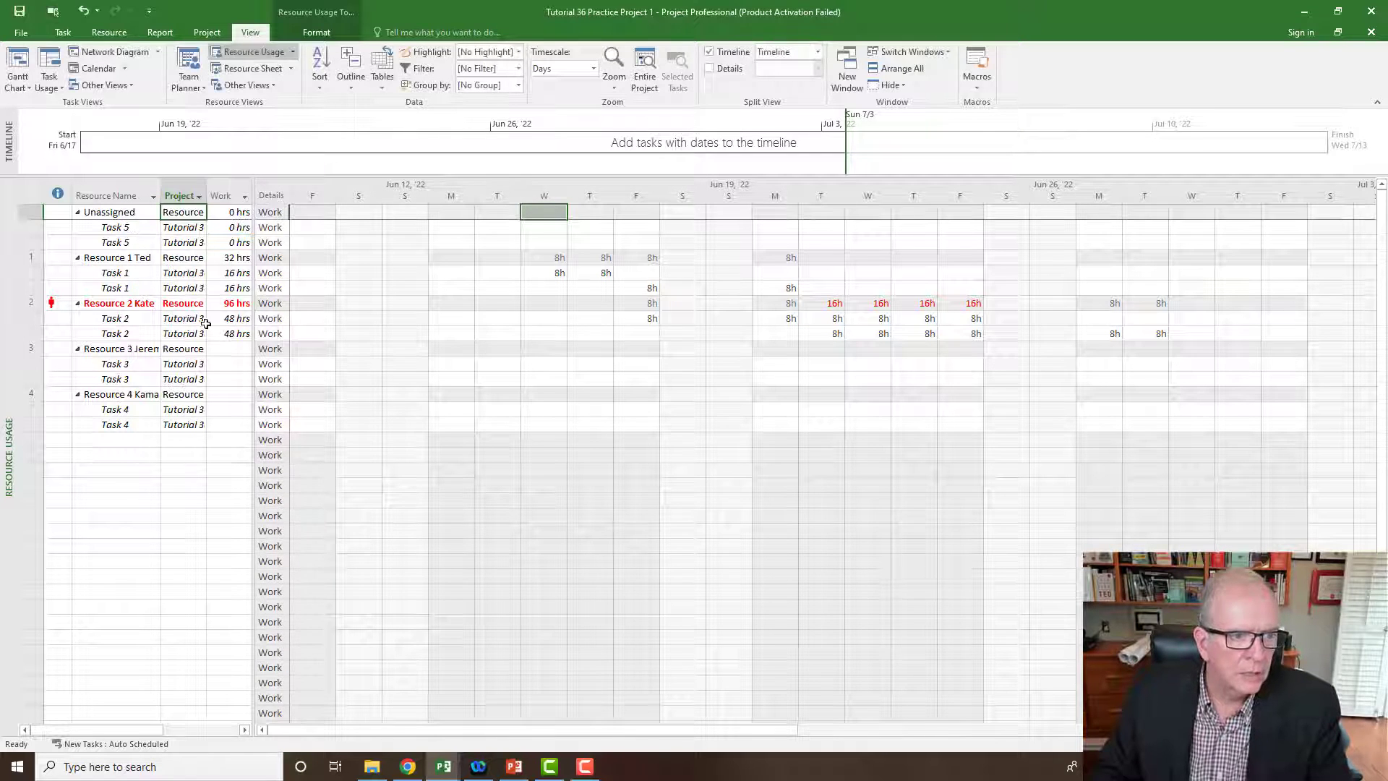
pyautogui.moveTo(204, 202); pyautogui.dragTo(397, 205)
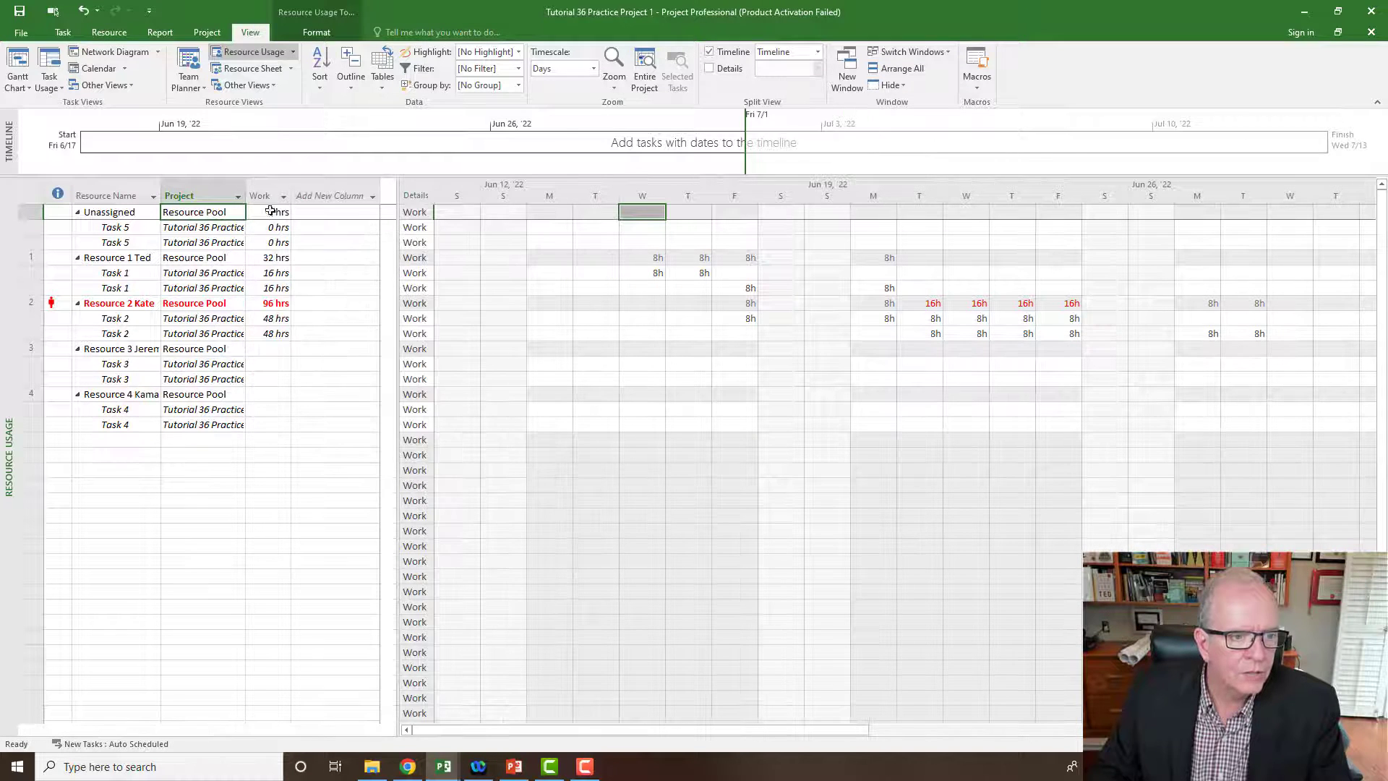
pyautogui.moveTo(246, 193); pyautogui.dragTo(315, 201)
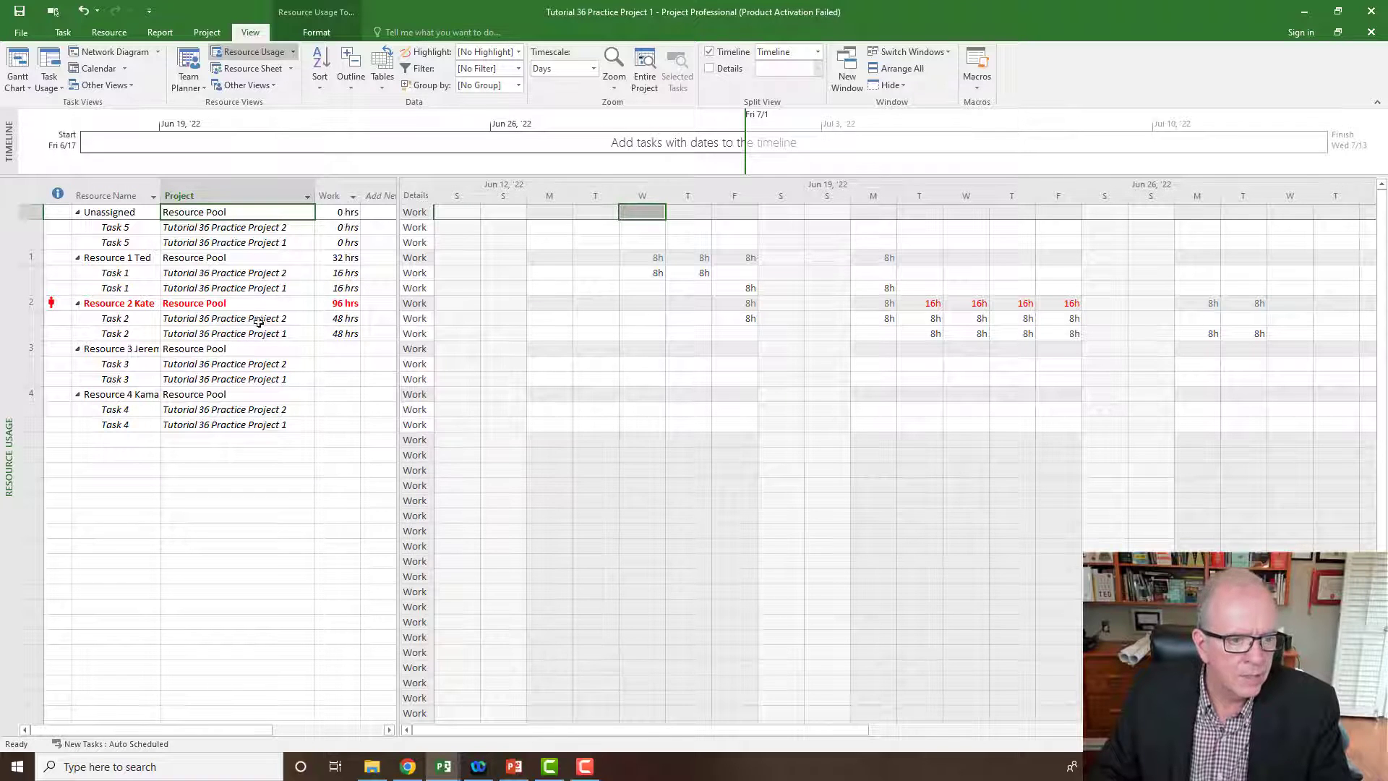
pyautogui.click(194, 185)
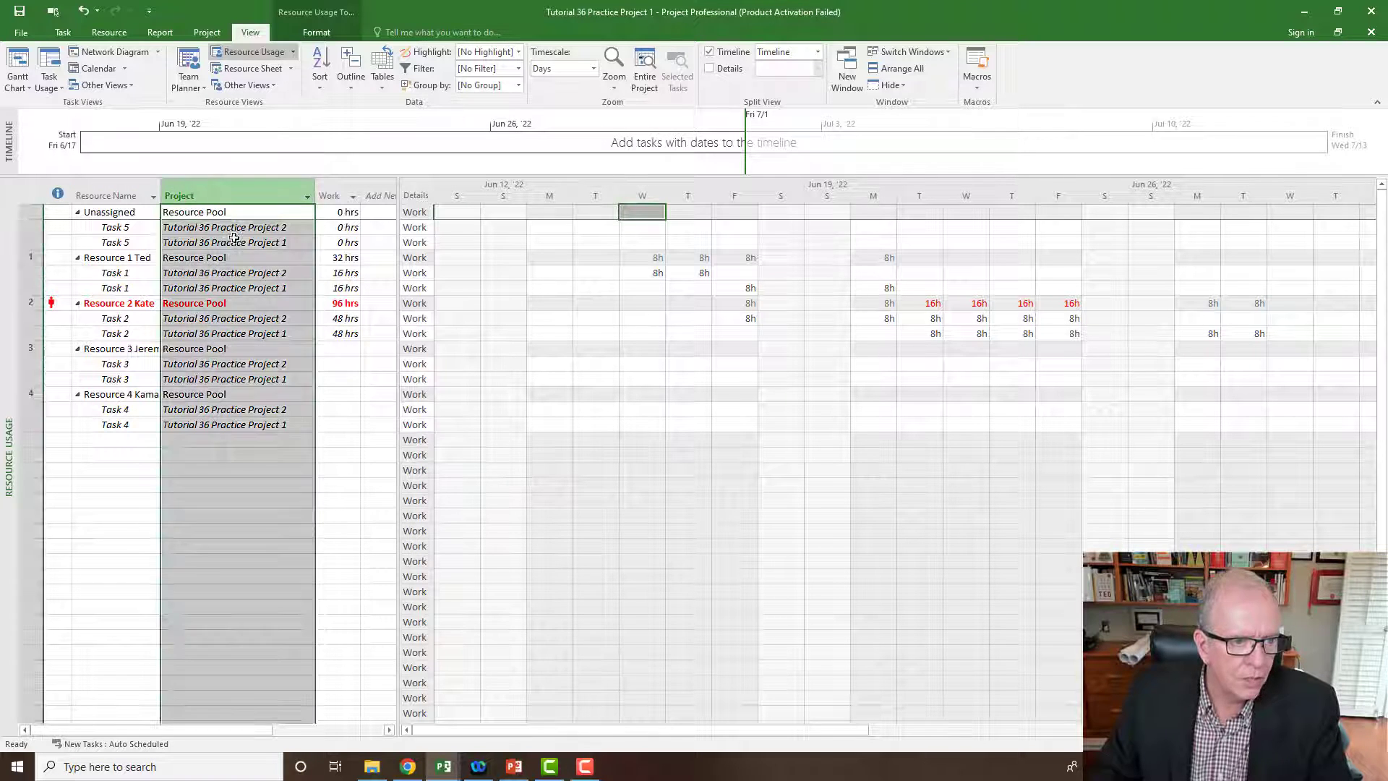
pyautogui.click(234, 318)
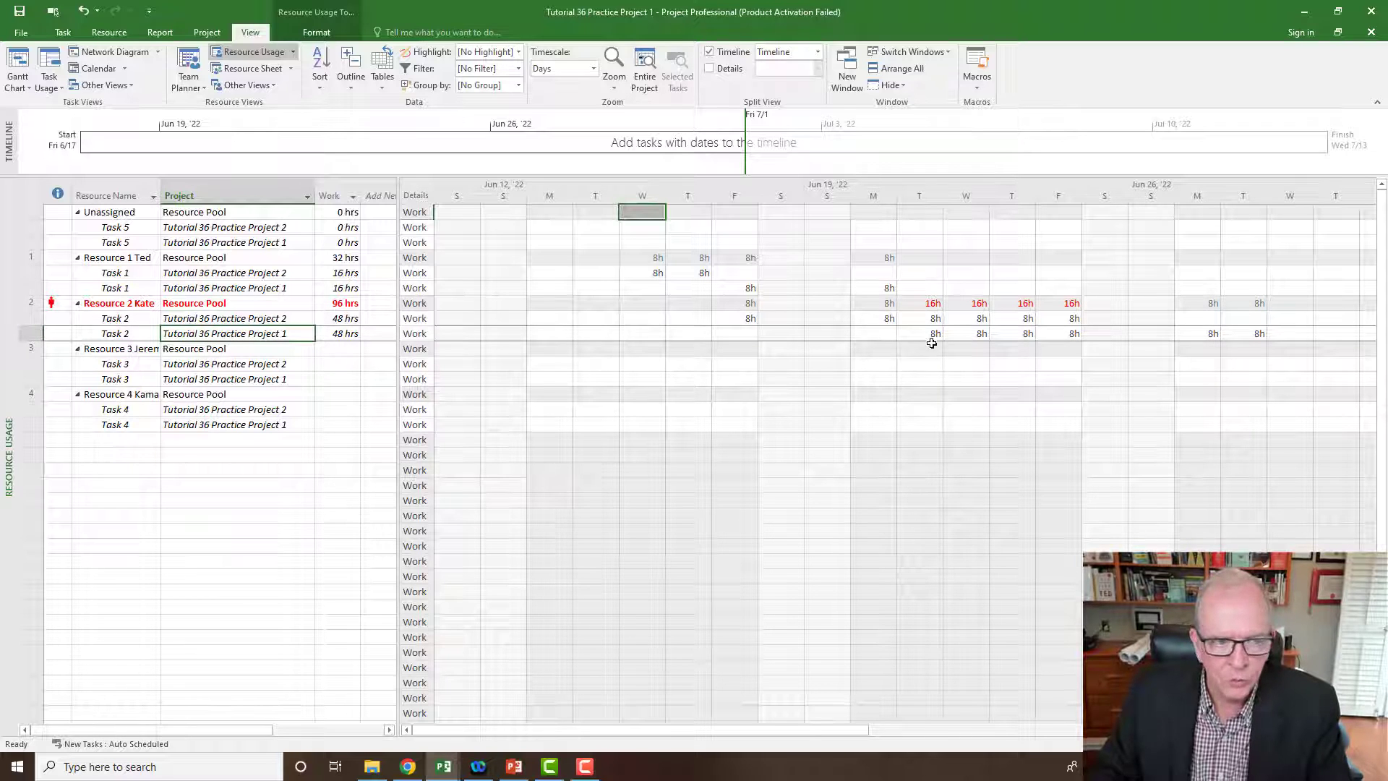
# - Review Kate's and Kamala's assignments by project, then head back toward the Gantt Chart view
pyautogui.click(34, 304)
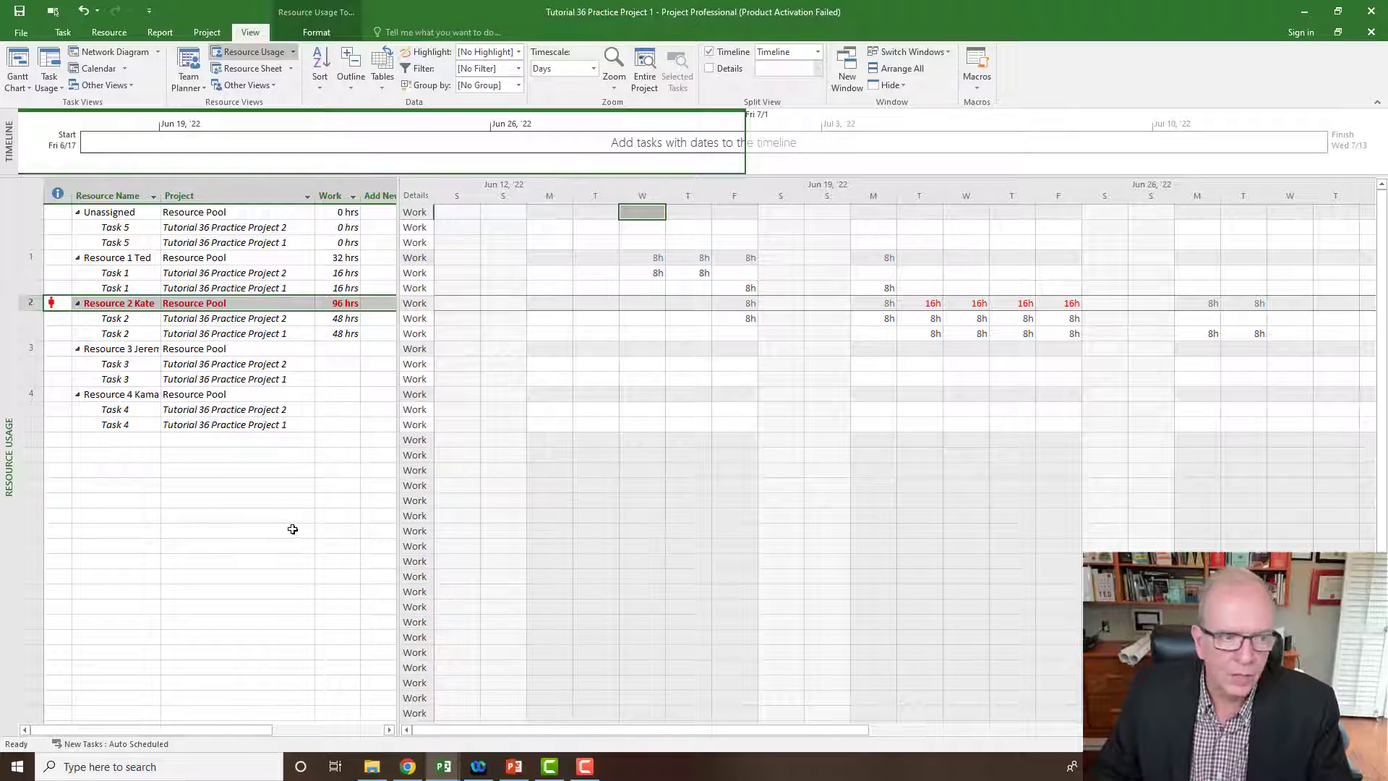
pyautogui.click(258, 189)
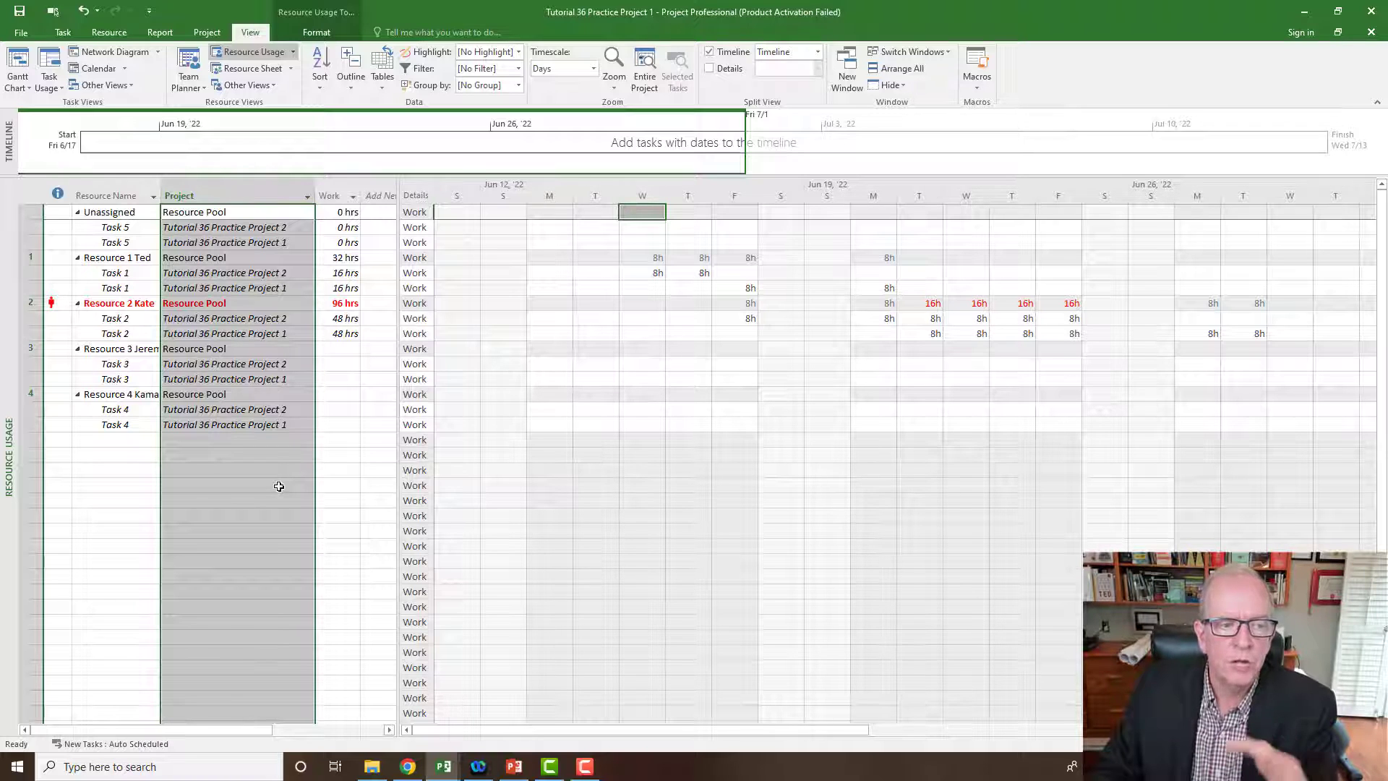
pyautogui.click(133, 397)
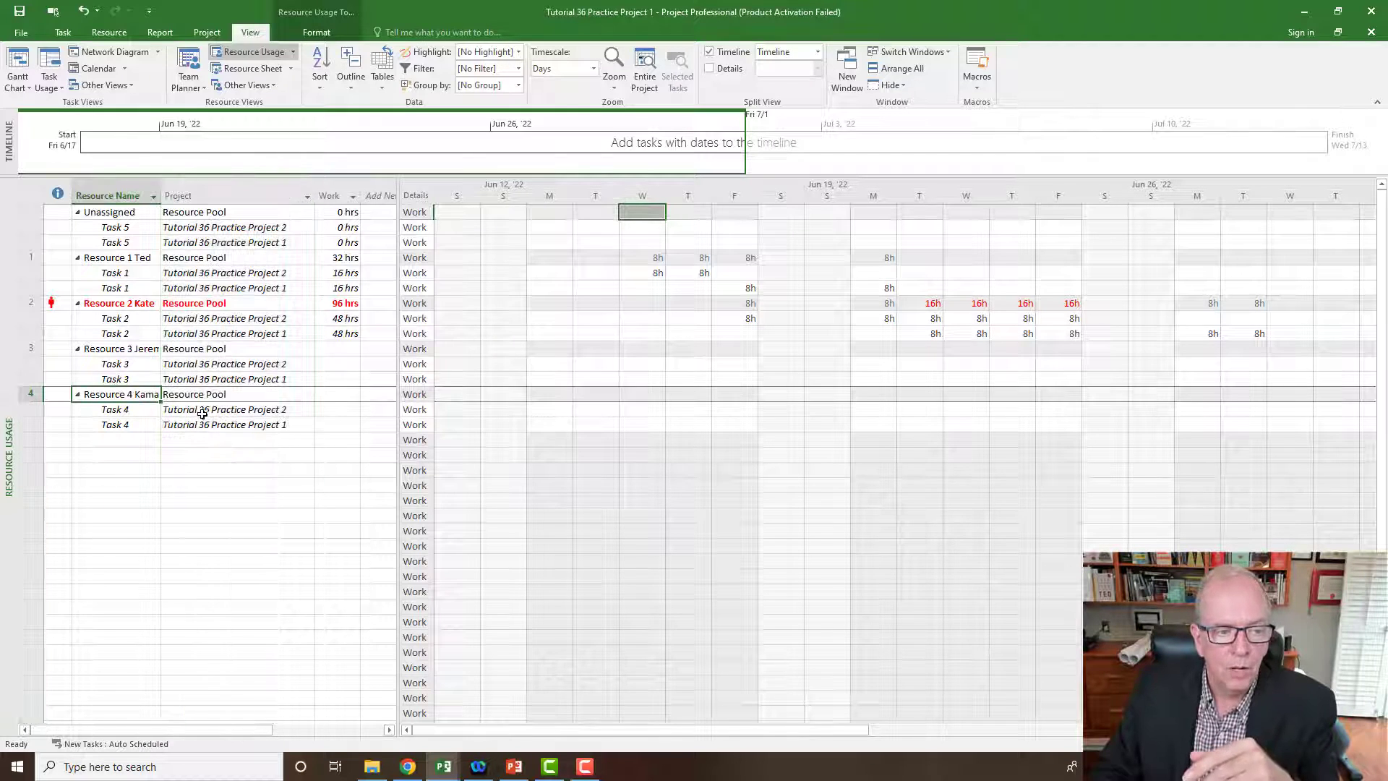
pyautogui.click(247, 397)
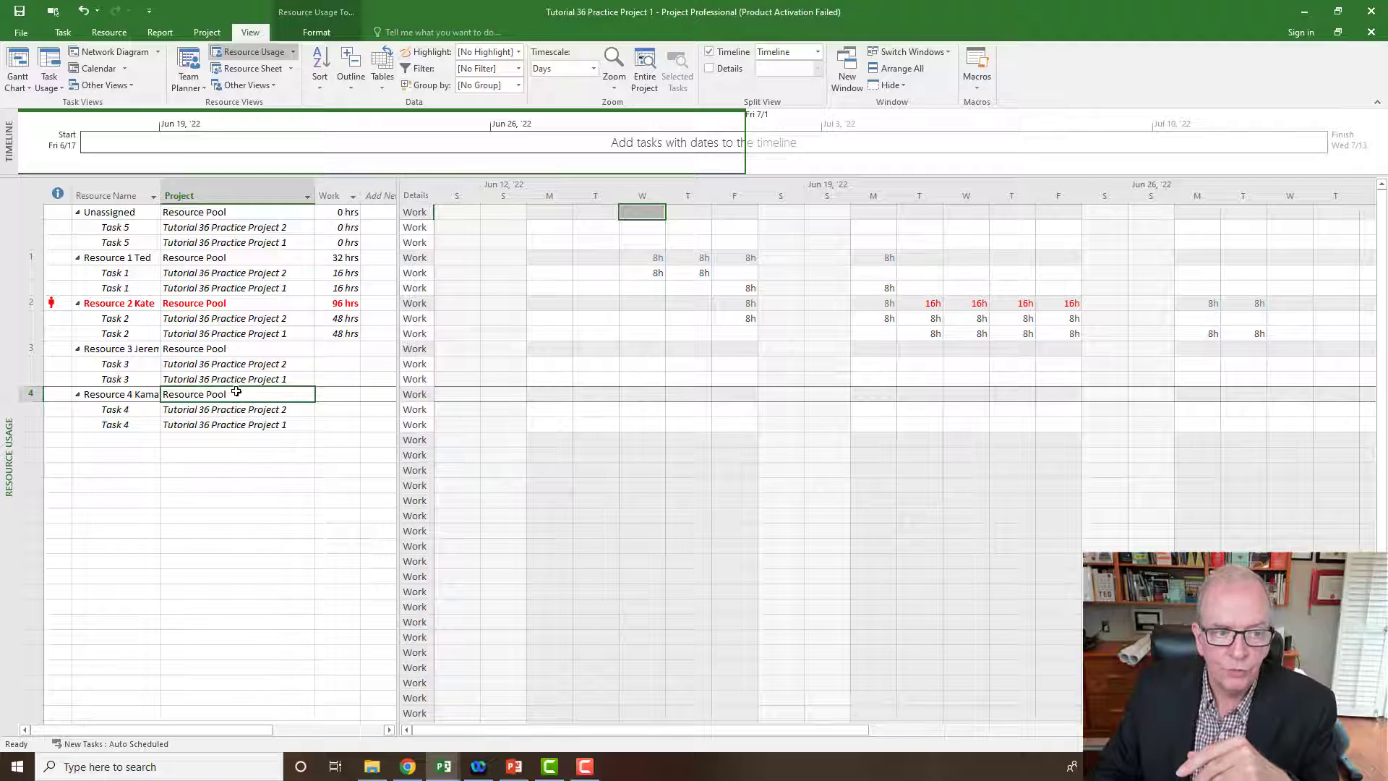
pyautogui.click(228, 415)
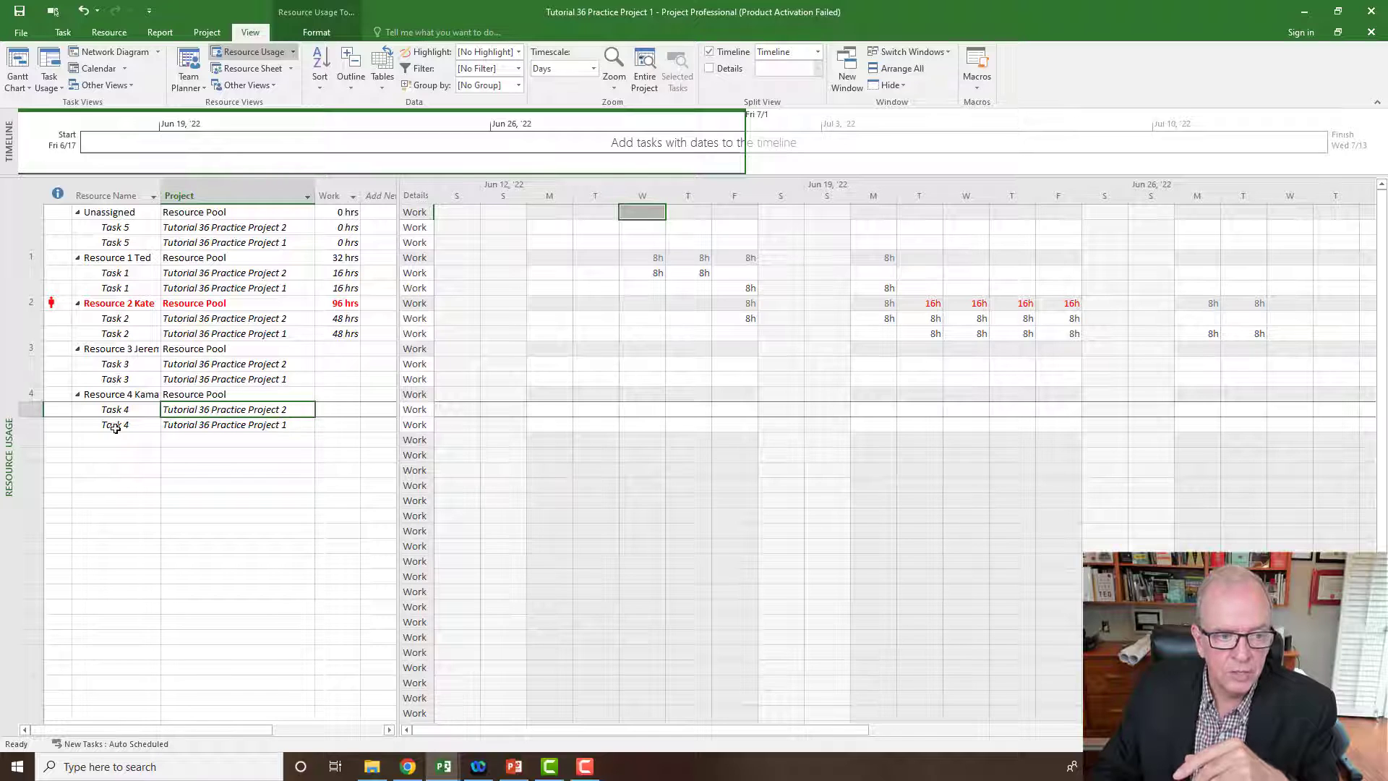
pyautogui.press('Down')
pyautogui.press('Left')
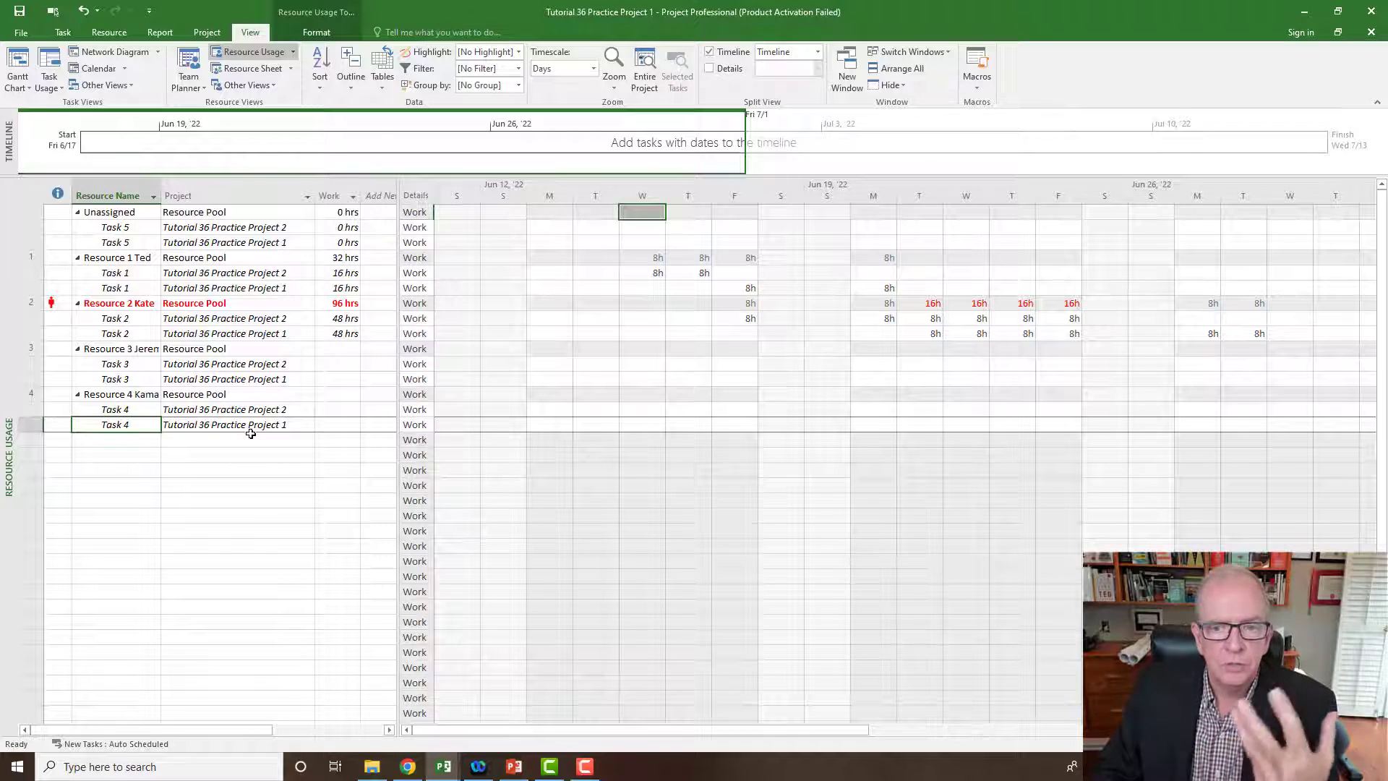
pyautogui.rightClick(9, 366)
pyautogui.click(39, 394)
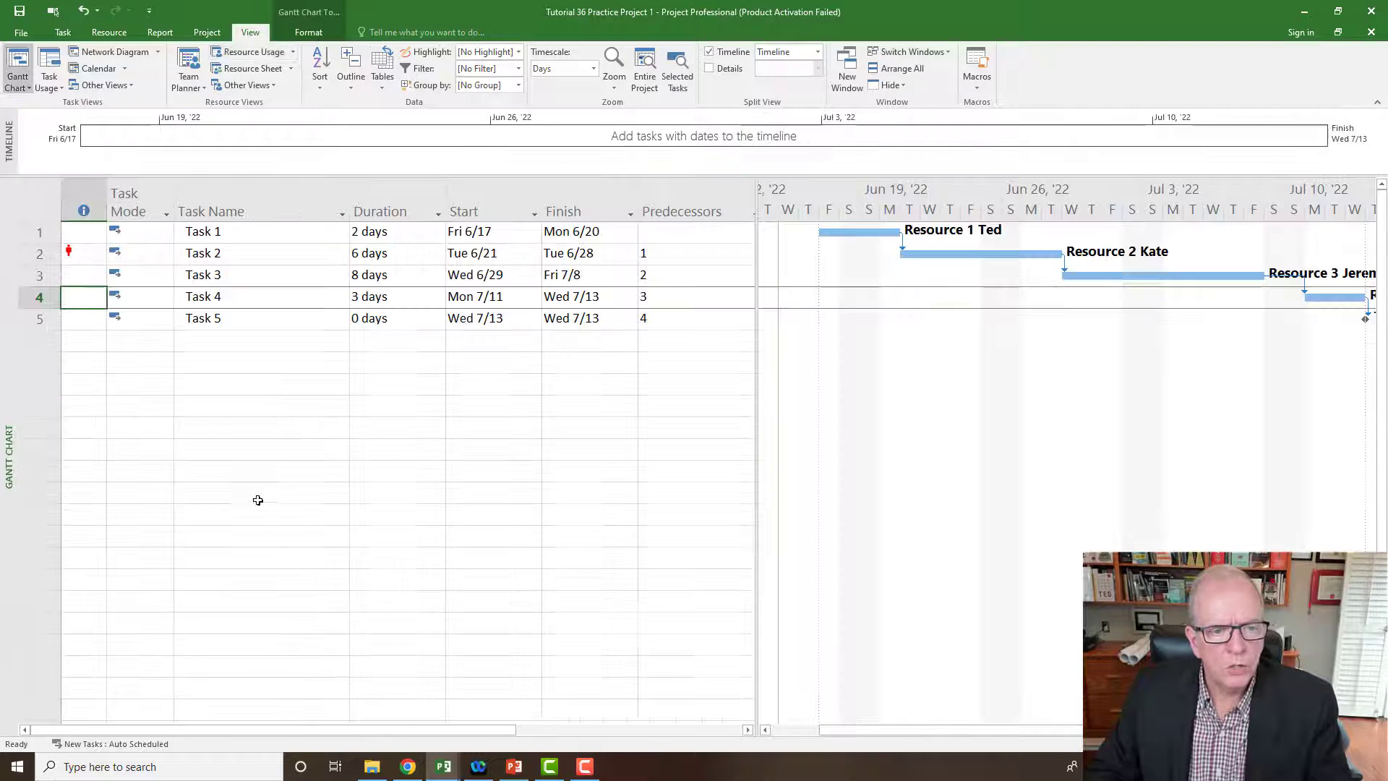